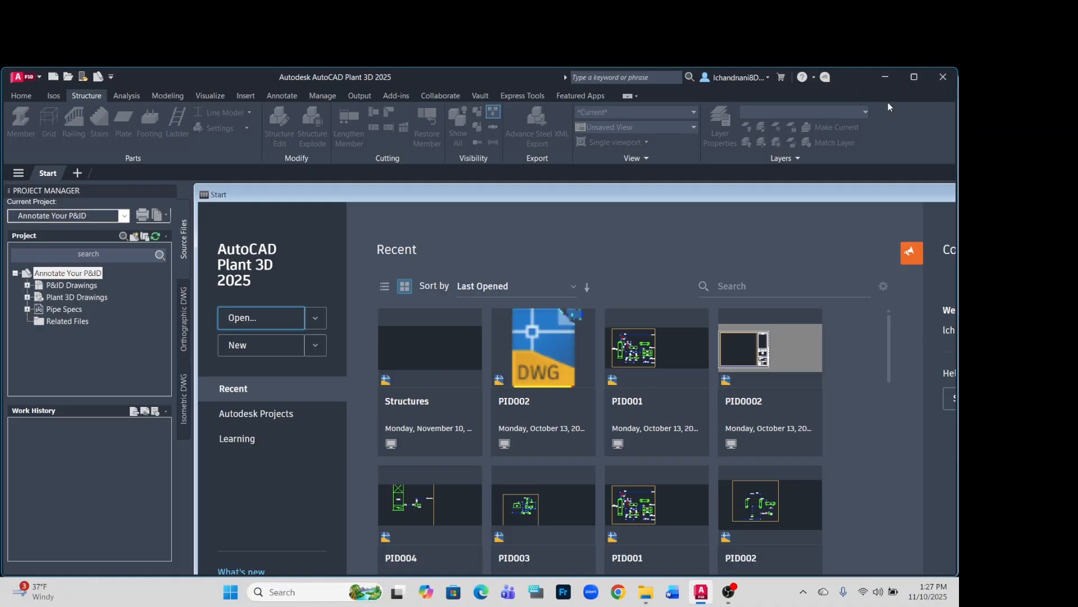
Open the Project.xml file of the Build a Steel Structure project.
{"action": "left_click", "coordinate": [124, 215]}
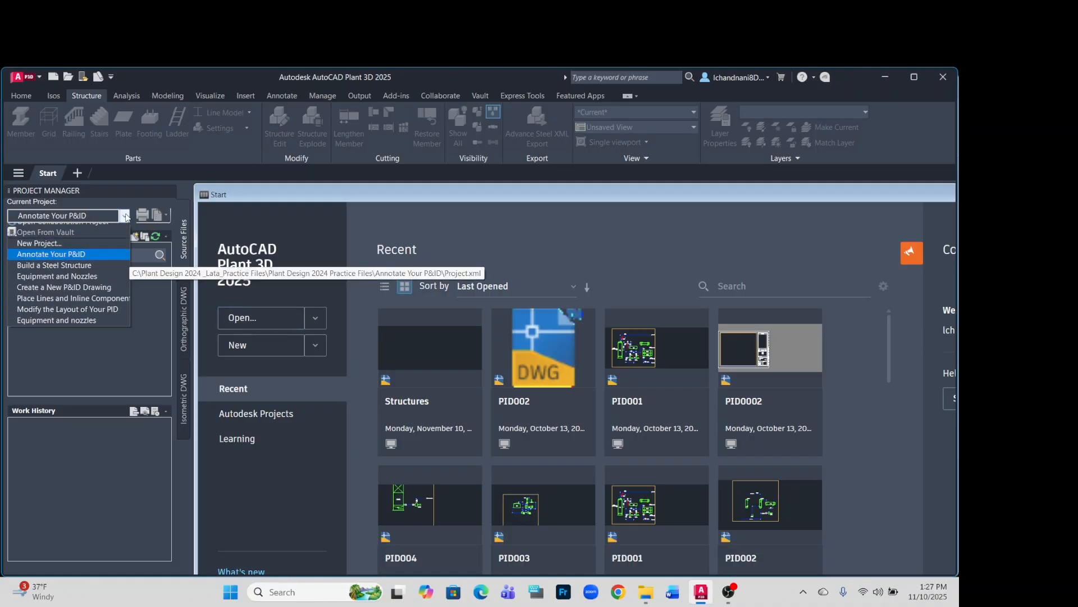
{"action": "left_click", "coordinate": [59, 227]}
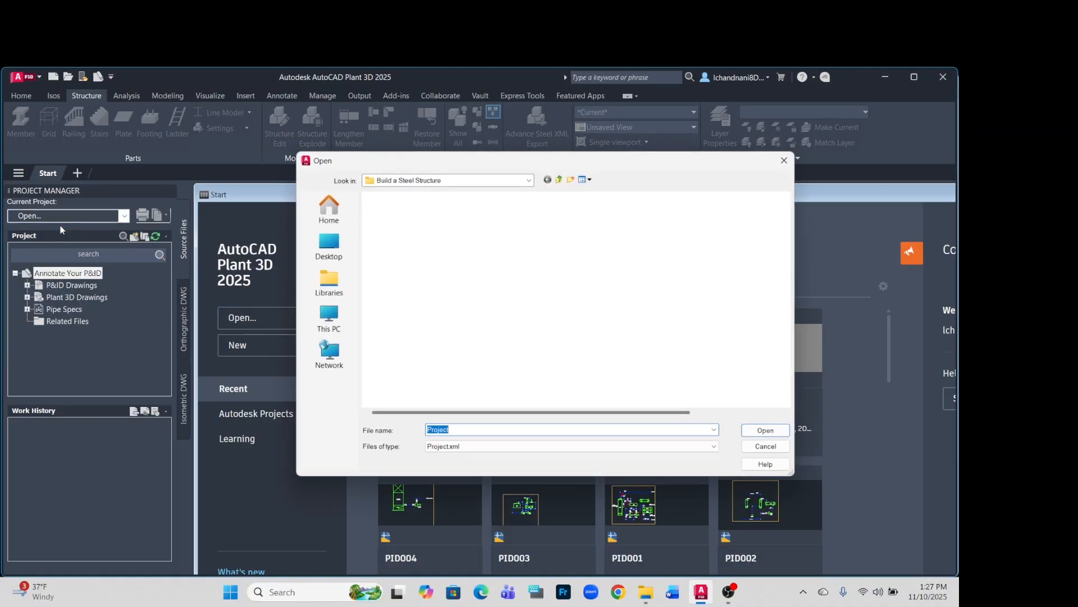
{"action": "left_click", "coordinate": [402, 332]}
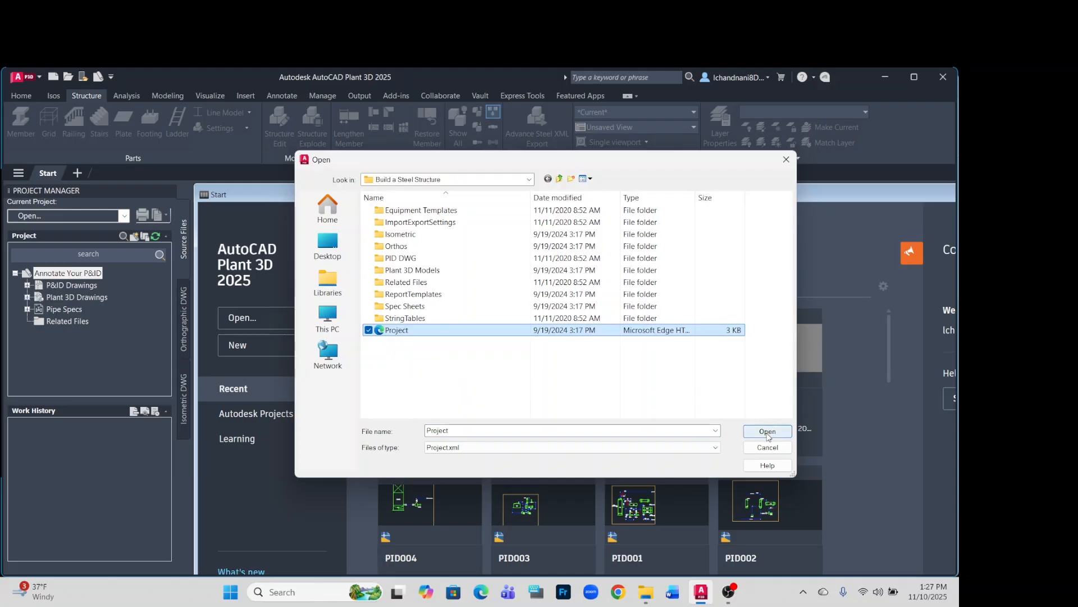
{"action": "left_click", "coordinate": [767, 432]}
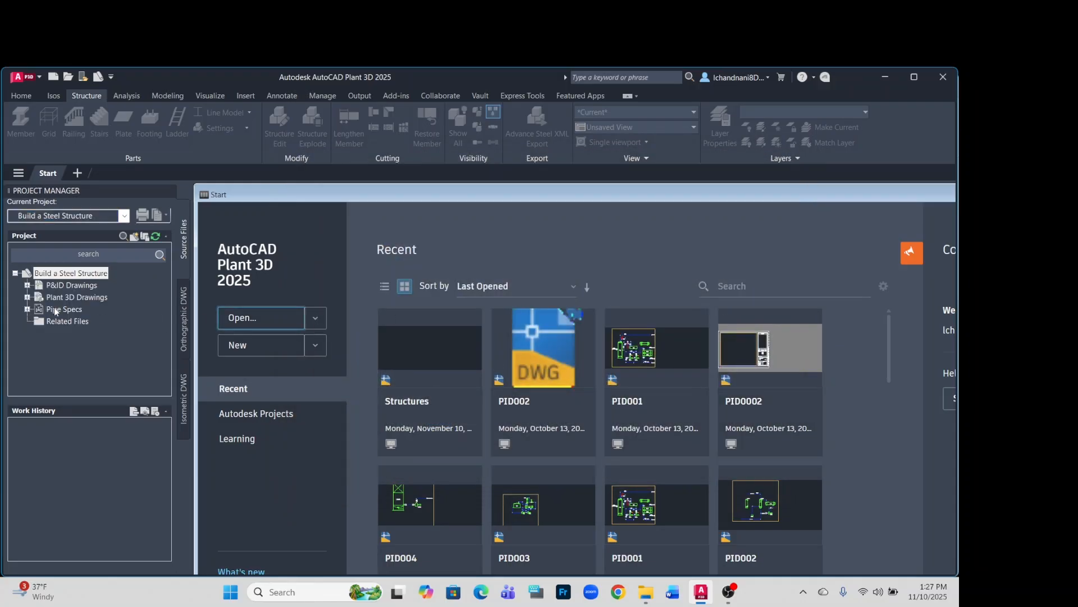
Open the Structures drawing from the Steel Structure folder of the project's Plant 3D Drawings.
{"action": "left_click", "coordinate": [27, 298]}
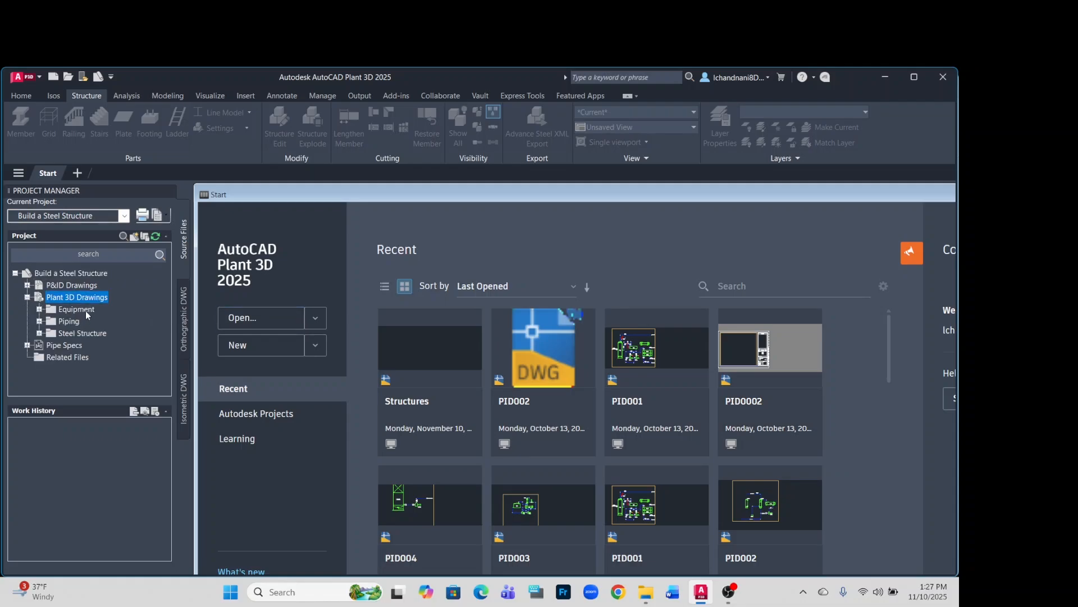
{"action": "left_click", "coordinate": [39, 333]}
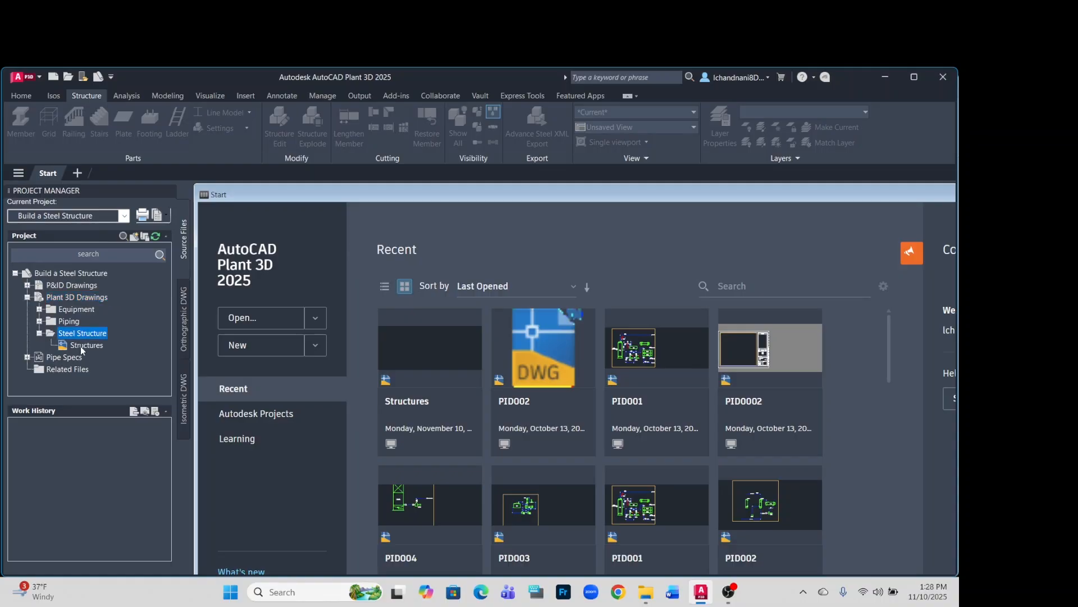
{"action": "left_click", "coordinate": [80, 346]}
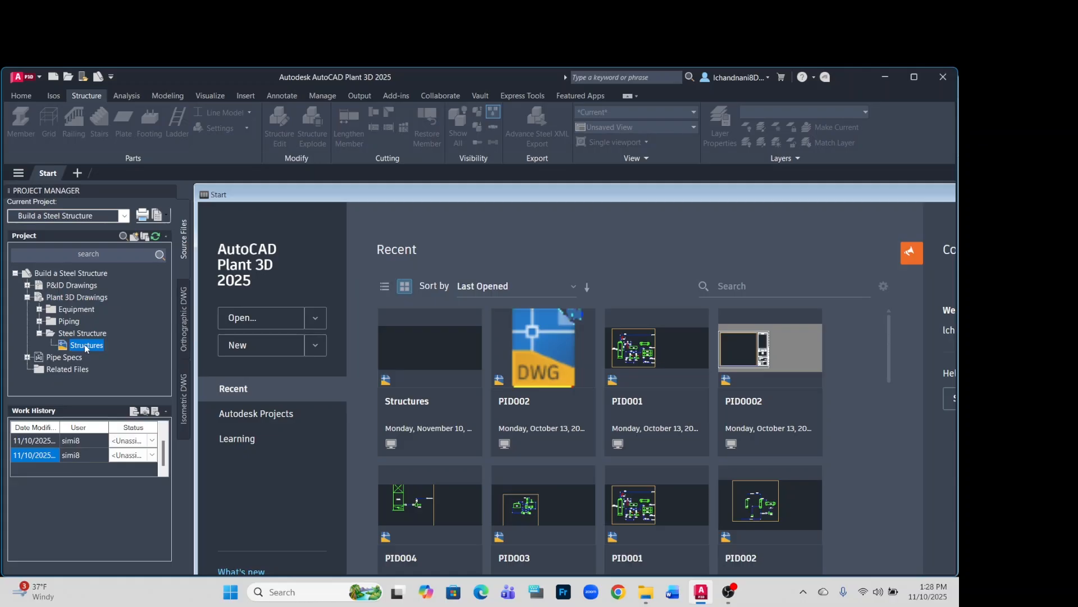
{"action": "double_click", "coordinate": [84, 345]}
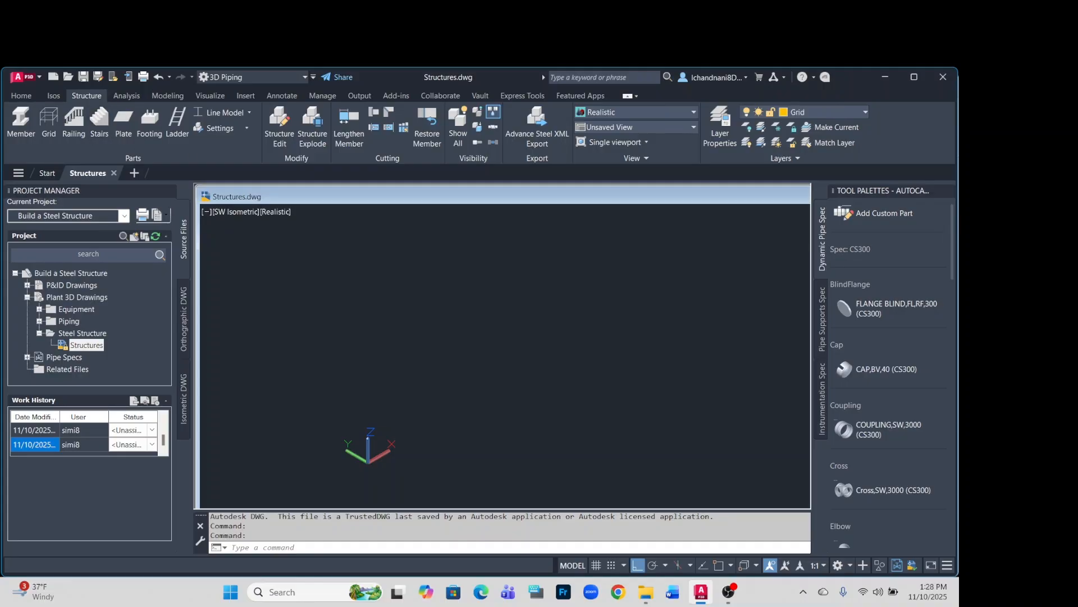
Switch the workspace to PID PIP and return to the 3D Piping workspace.
{"action": "left_click", "coordinate": [849, 567]}
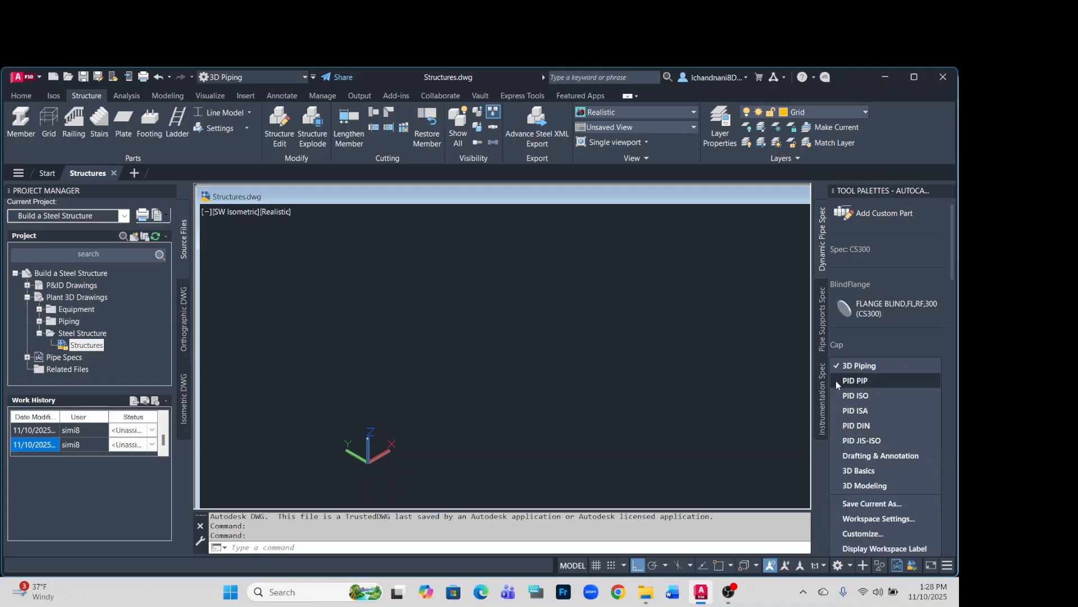
{"action": "left_click", "coordinate": [854, 381]}
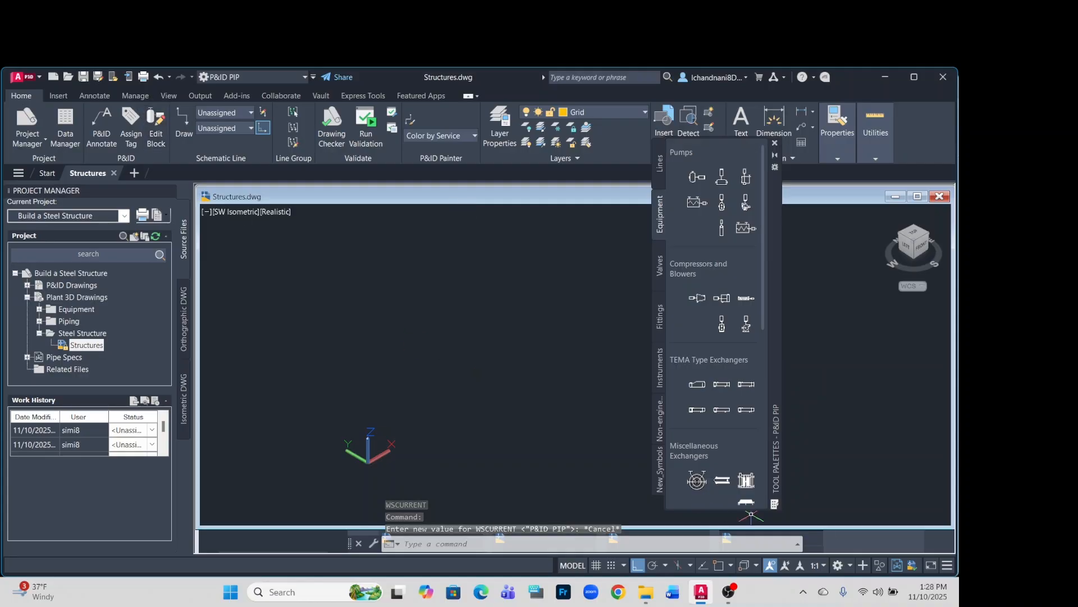
{"action": "left_click", "coordinate": [850, 566]}
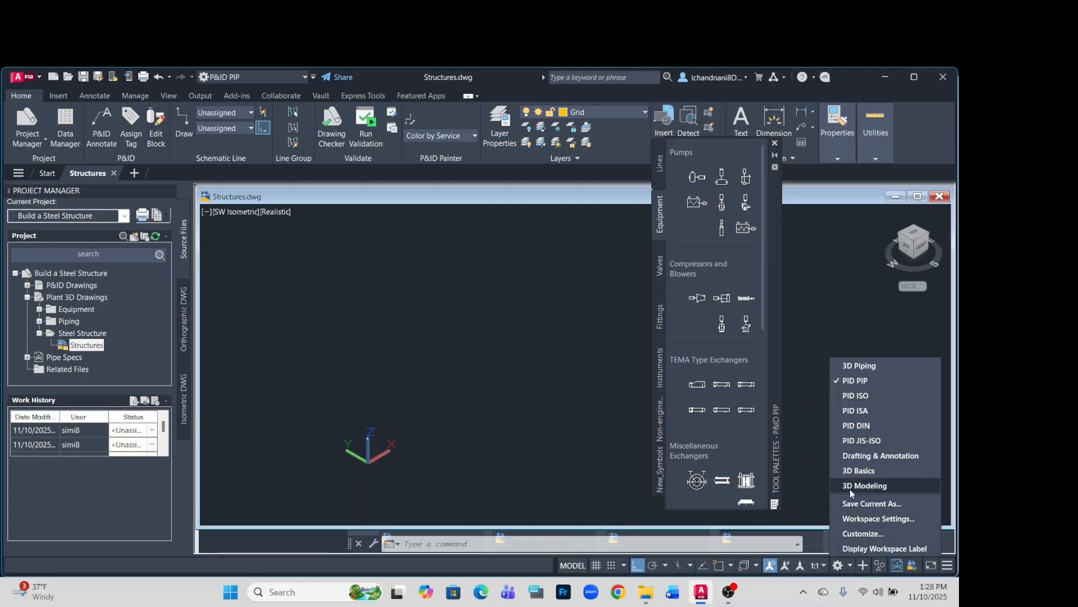
{"action": "left_click", "coordinate": [854, 366]}
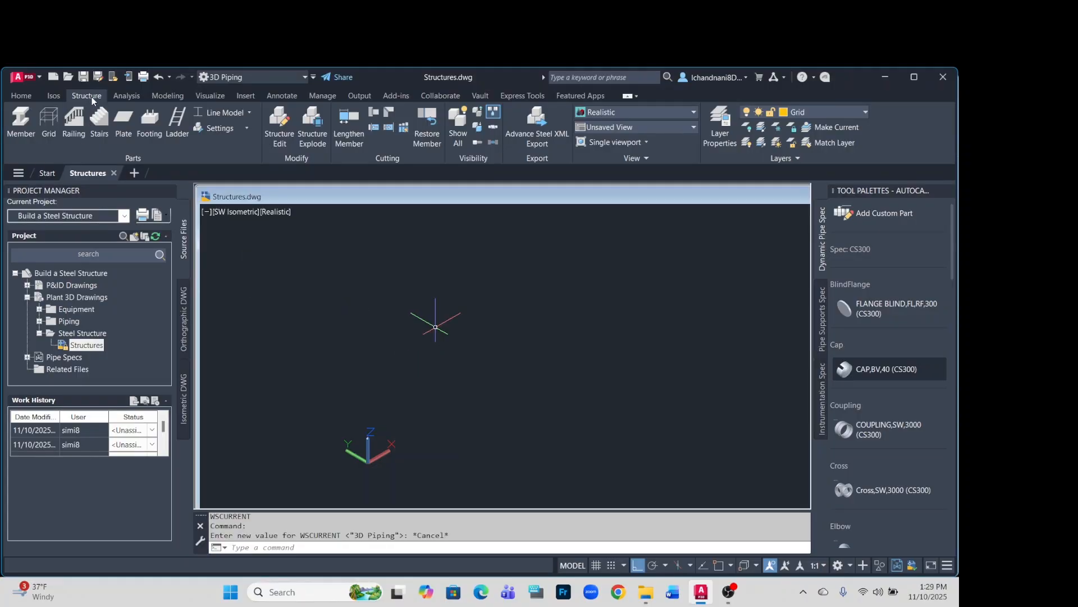
Set the shape standard to AISC in the structural member settings.
{"action": "left_click", "coordinate": [247, 129]}
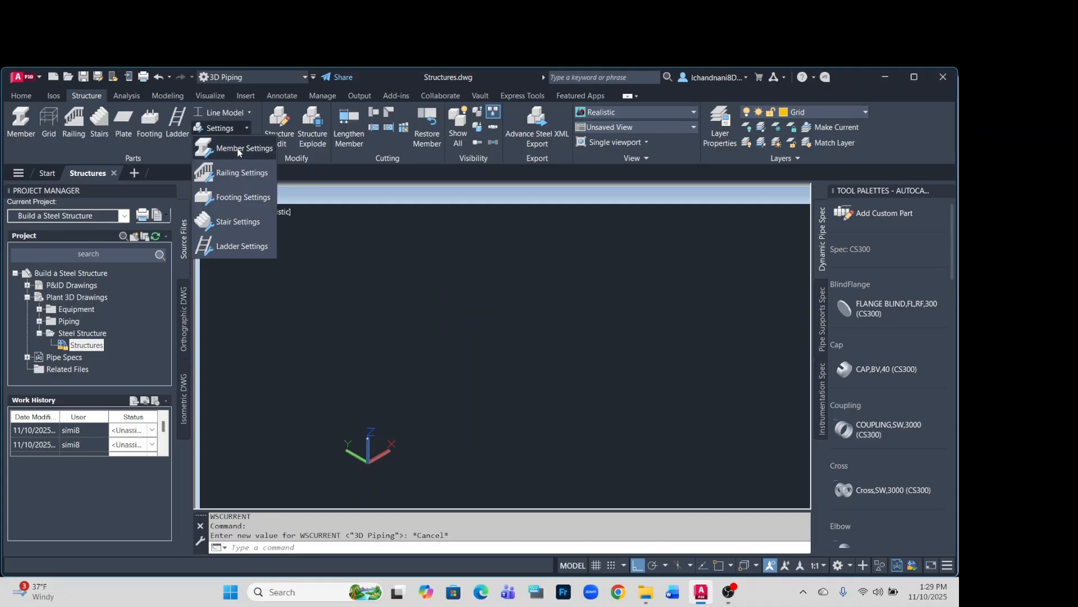
{"action": "left_click", "coordinate": [238, 150]}
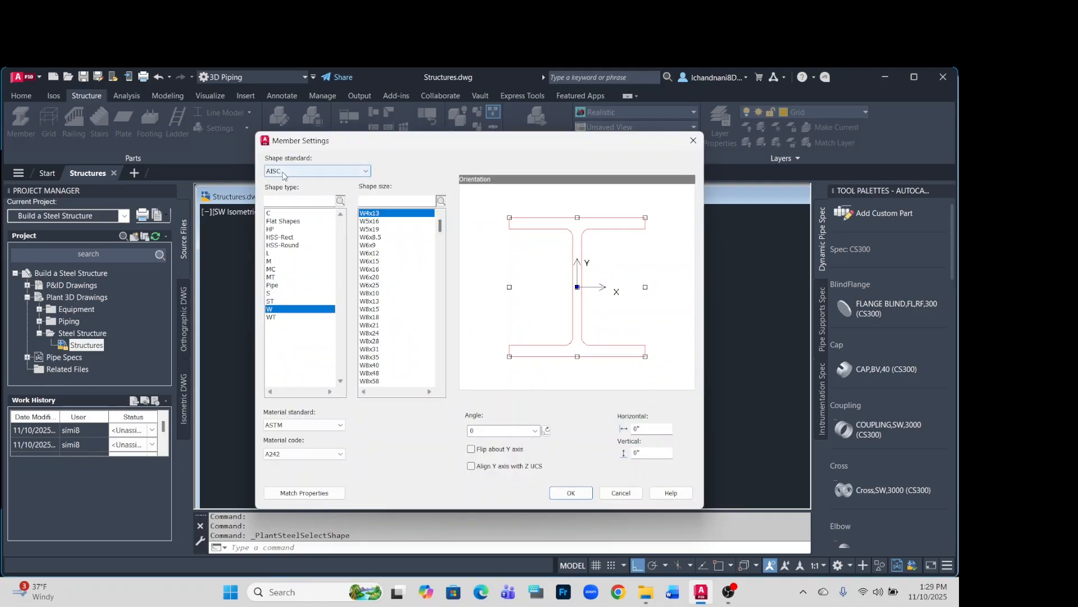
{"action": "left_click", "coordinate": [364, 171]}
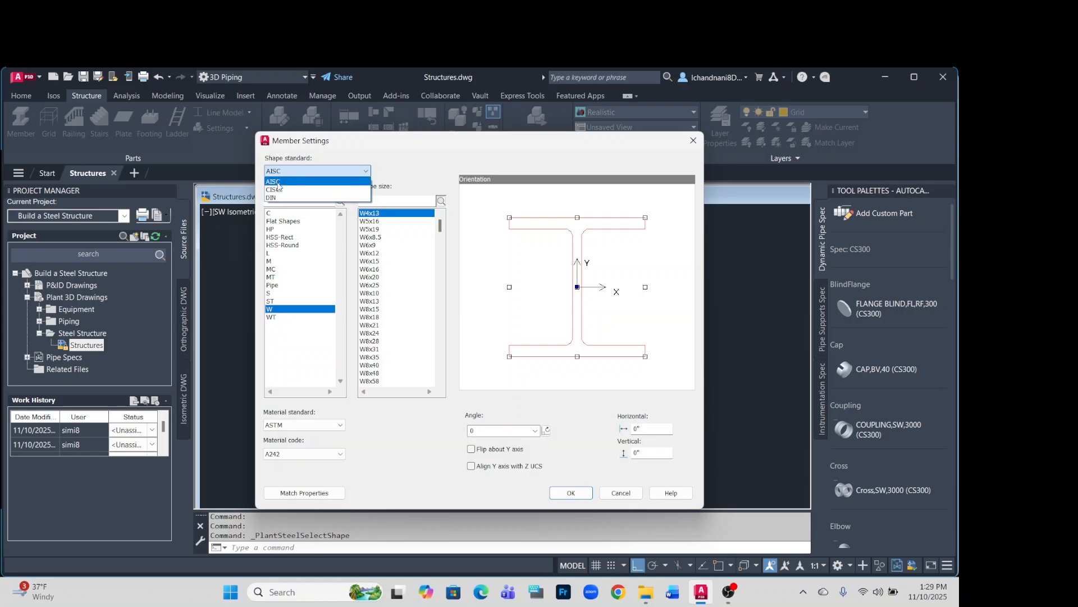
{"action": "left_click", "coordinate": [280, 183]}
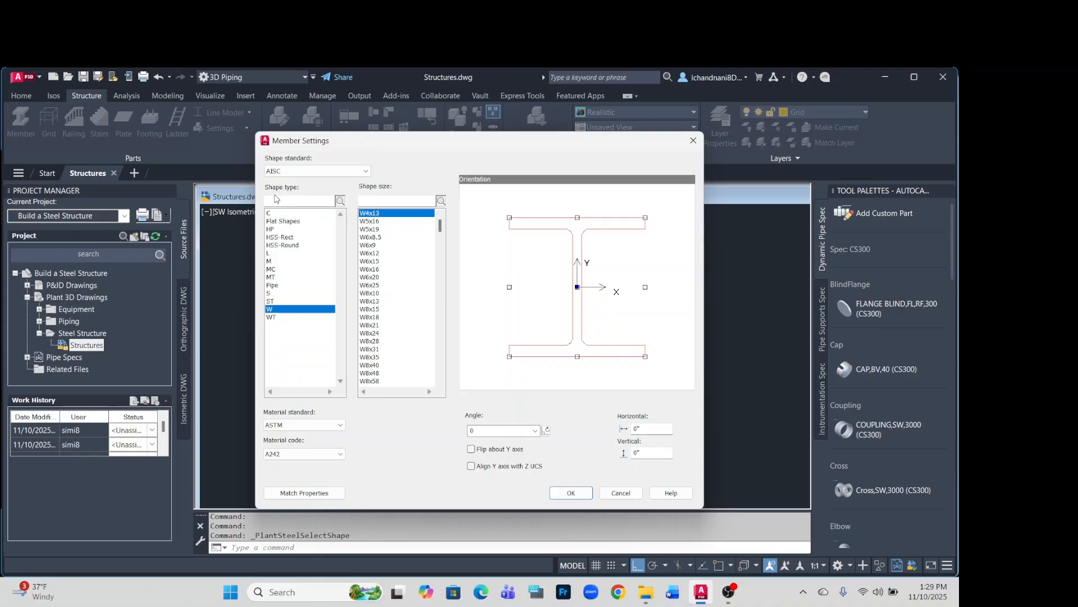
{"action": "left_click", "coordinate": [571, 493]}
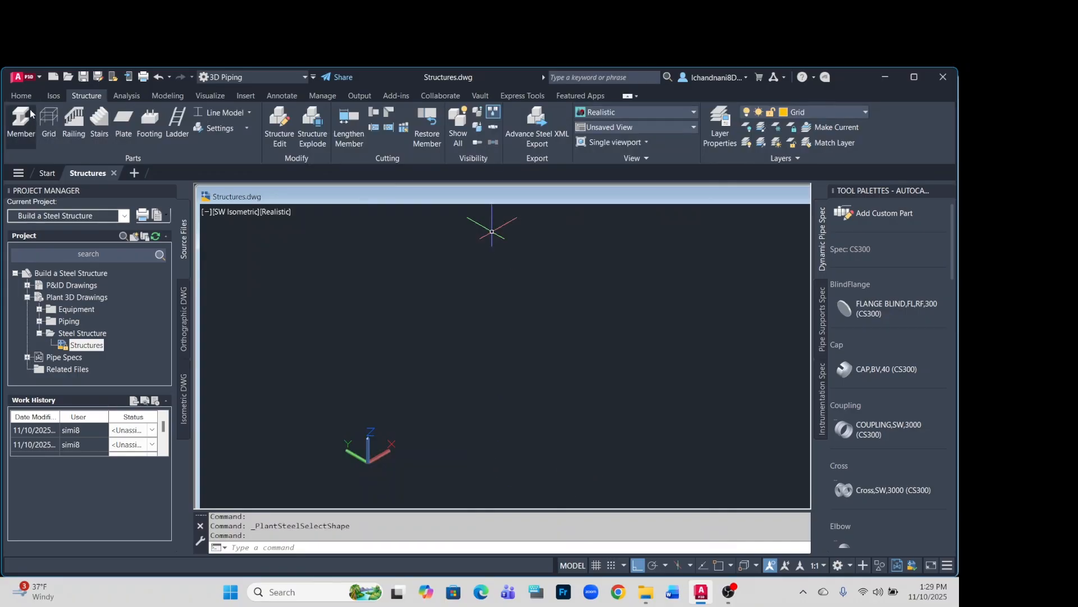
Review the drawing's layers and their properties in the Layer Properties Manager.
{"action": "left_click", "coordinate": [30, 97]}
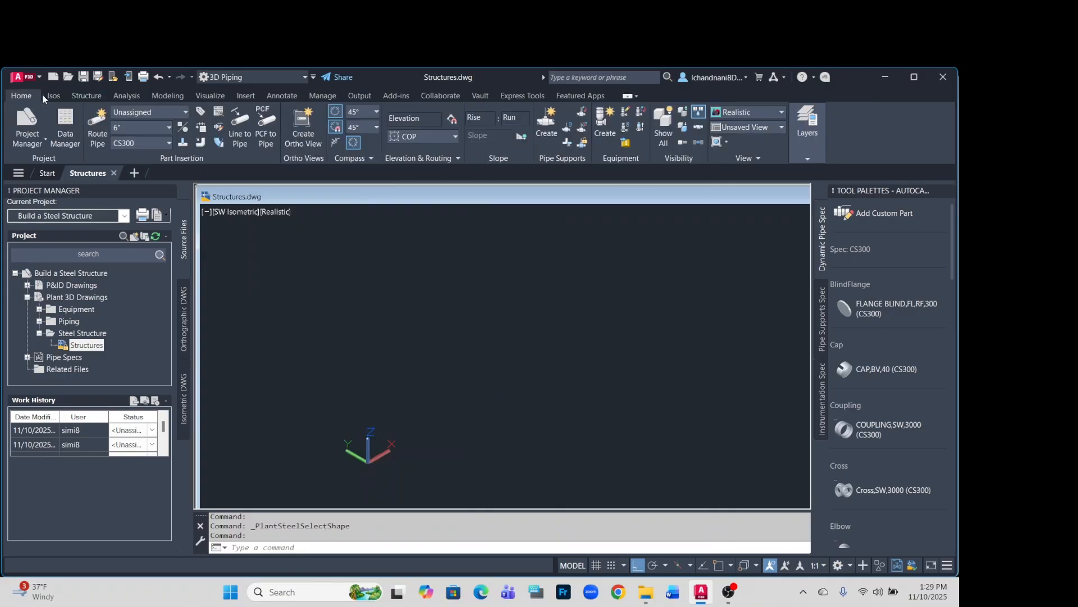
{"action": "left_click", "coordinate": [808, 158]}
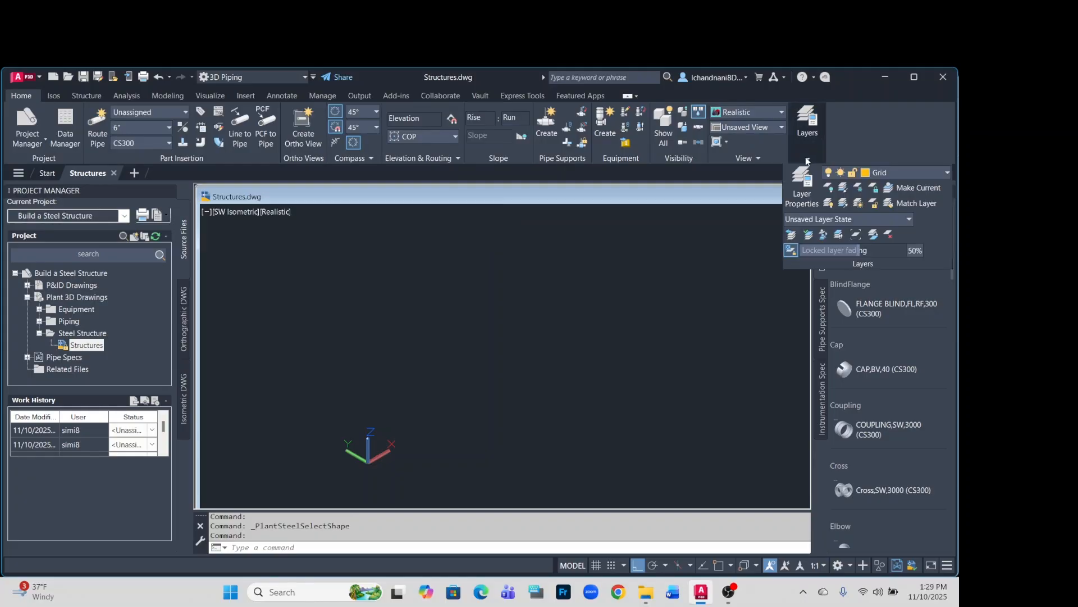
{"action": "left_click", "coordinate": [801, 196]}
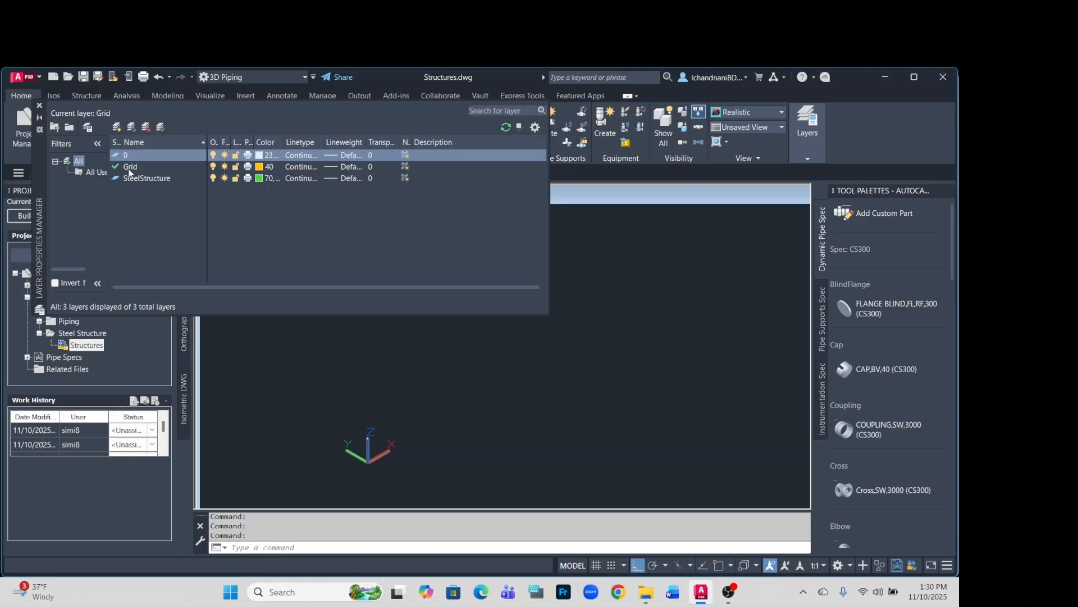
{"action": "left_click", "coordinate": [39, 104]}
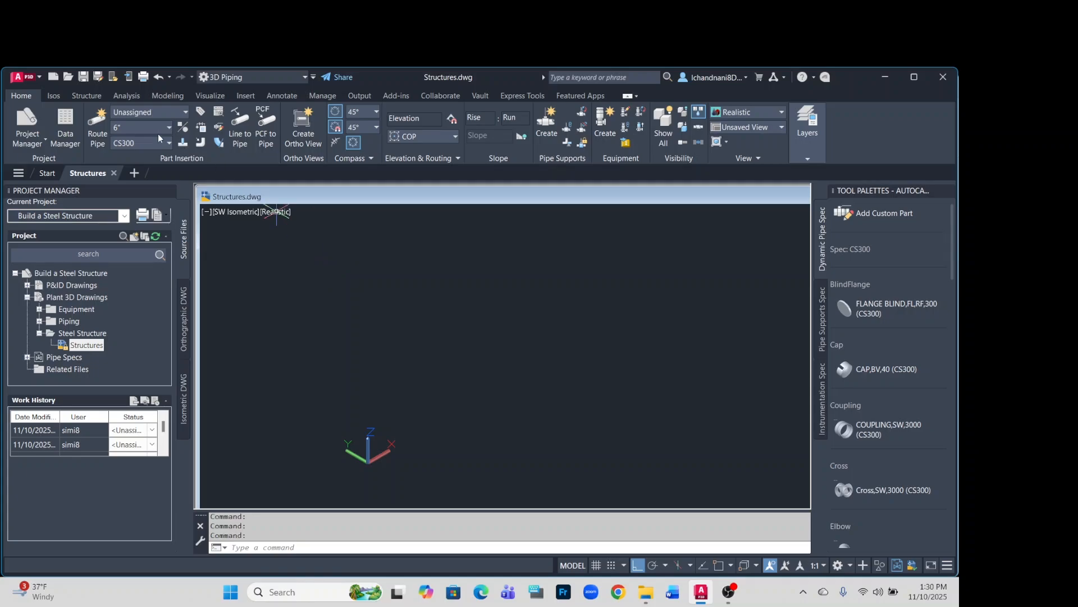
Turn the orthogonal cursor restriction off and back on.
{"action": "left_click", "coordinate": [86, 96]}
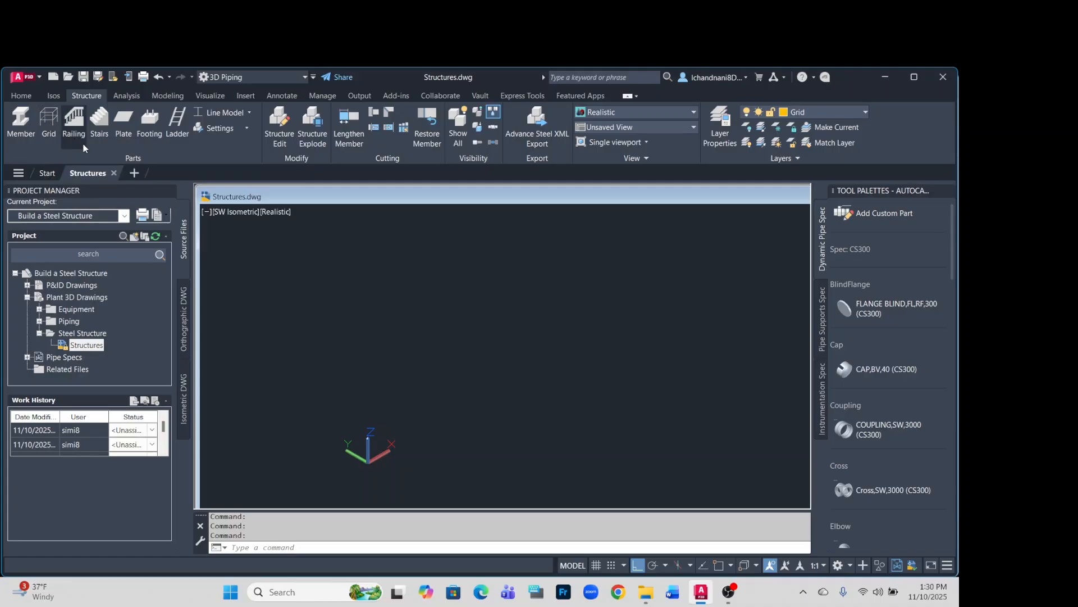
{"action": "left_click", "coordinate": [639, 566]}
{"action": "left_click", "coordinate": [638, 566]}
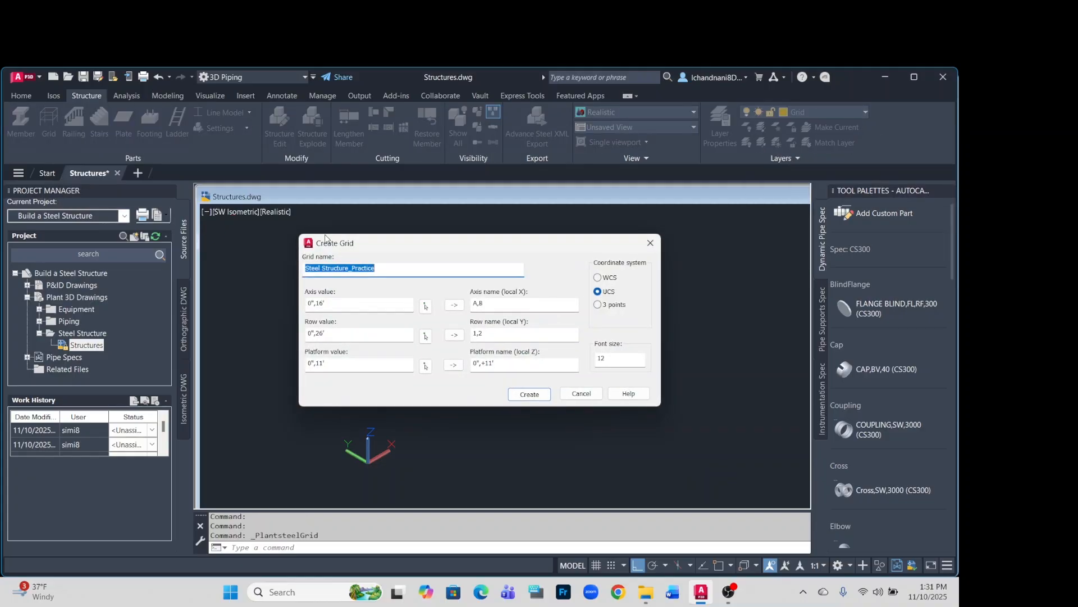
Define the Steel Structure_Practice grid's coordinate system by 3 points, with origin 0,0, about 12' along X, about 11'-5" along Y, and upward along Z.
{"action": "left_click", "coordinate": [386, 266]}
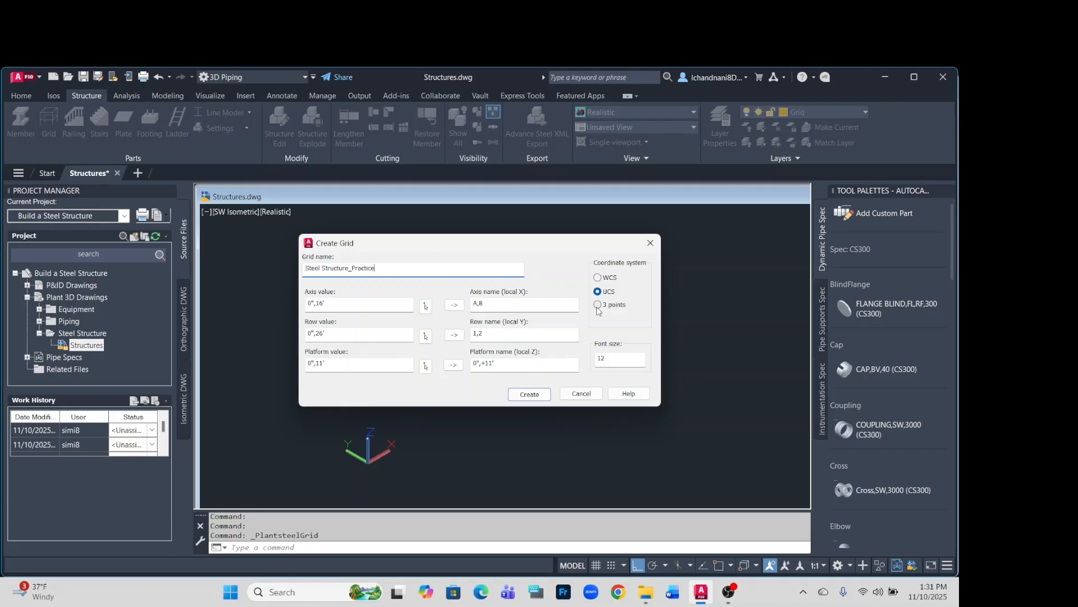
{"action": "left_click", "coordinate": [598, 305]}
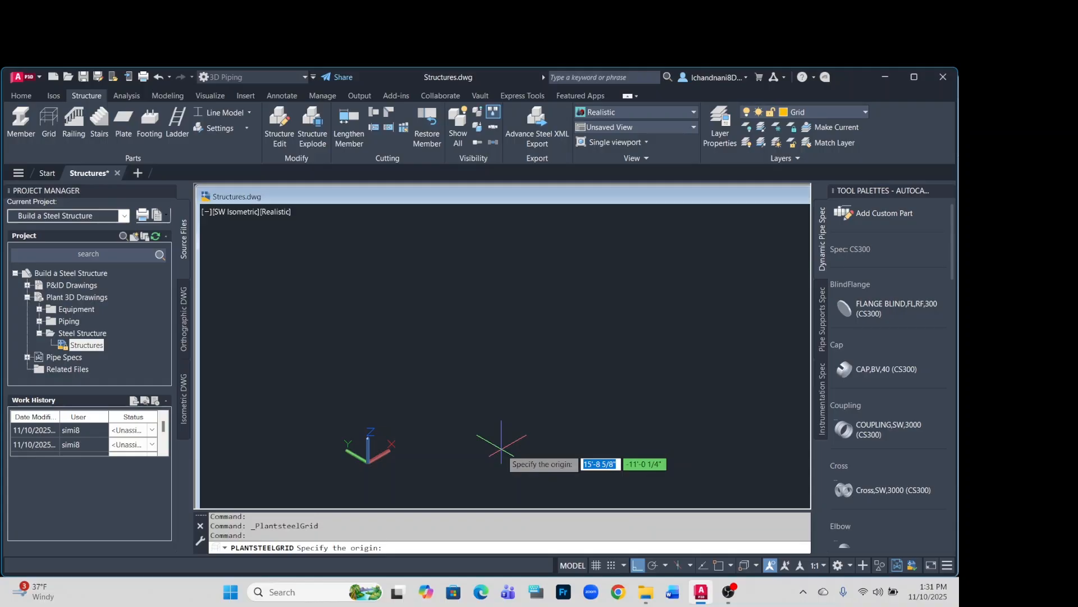
{"action": "type", "text": "0"}
{"action": "key", "text": "Tab"}
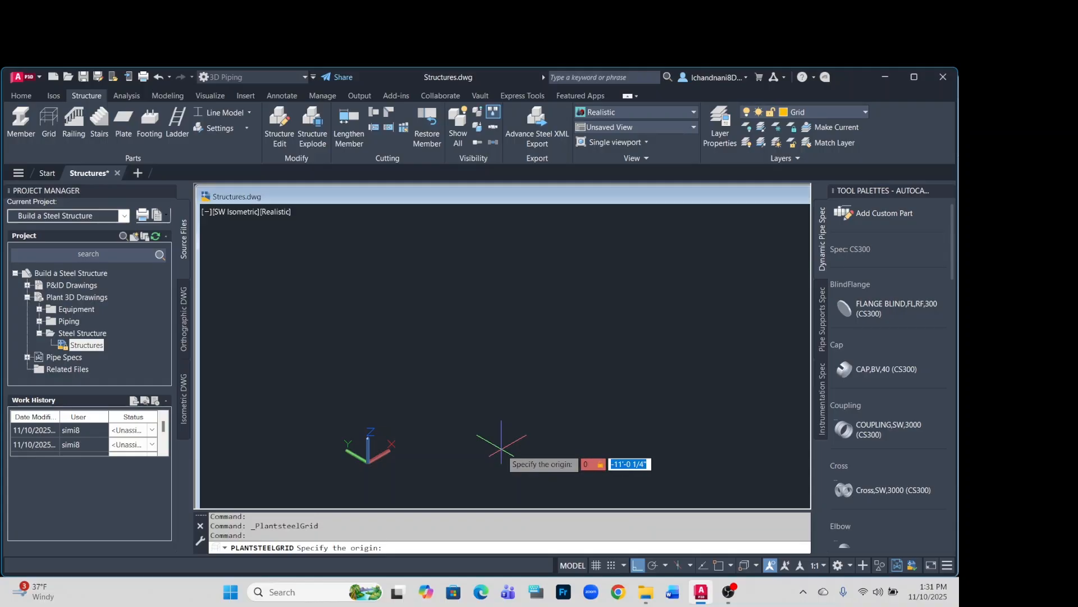
{"action": "type", "text": "0"}
{"action": "key", "text": "Return"}
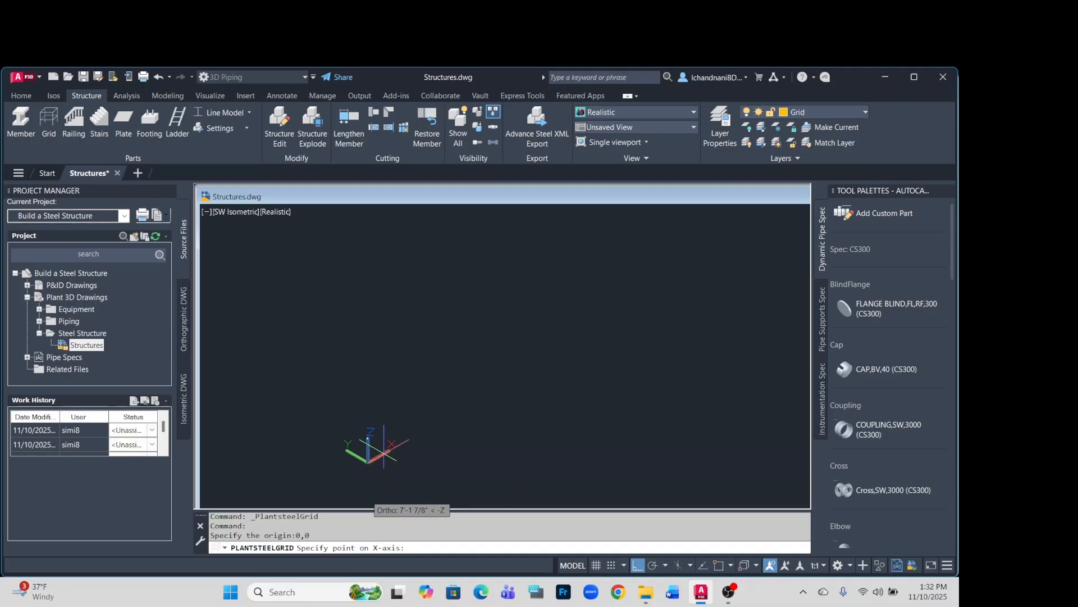
{"action": "left_click", "coordinate": [432, 429]}
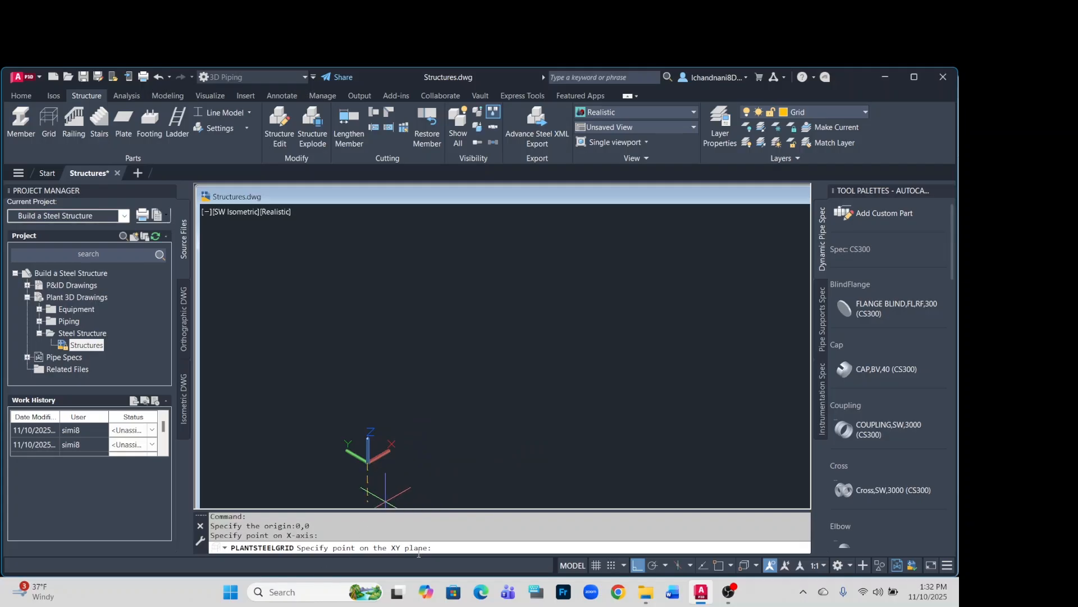
{"action": "left_click", "coordinate": [313, 430]}
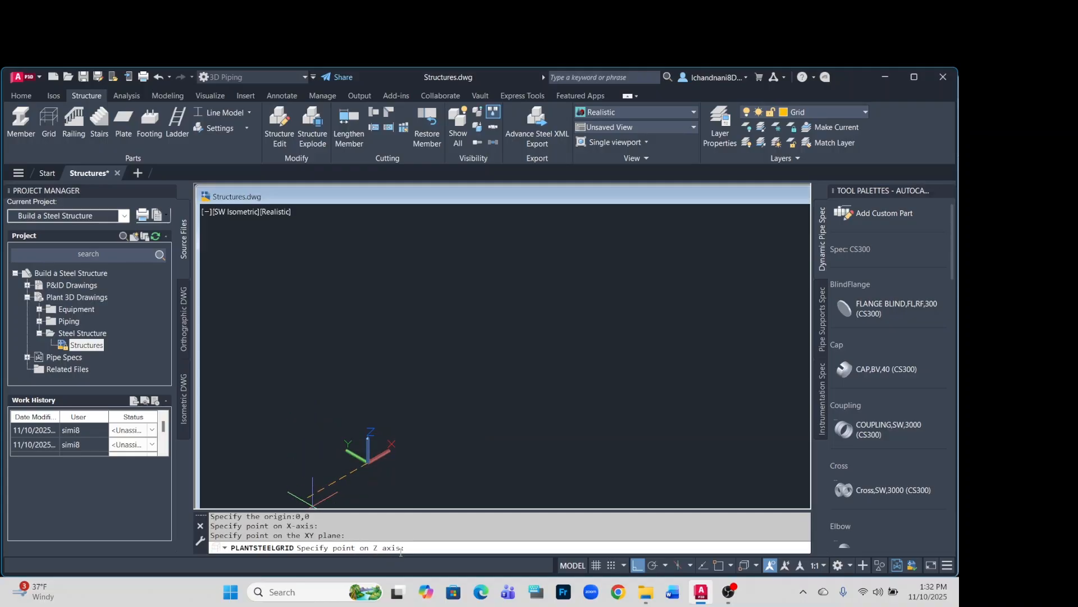
{"action": "left_click", "coordinate": [366, 398]}
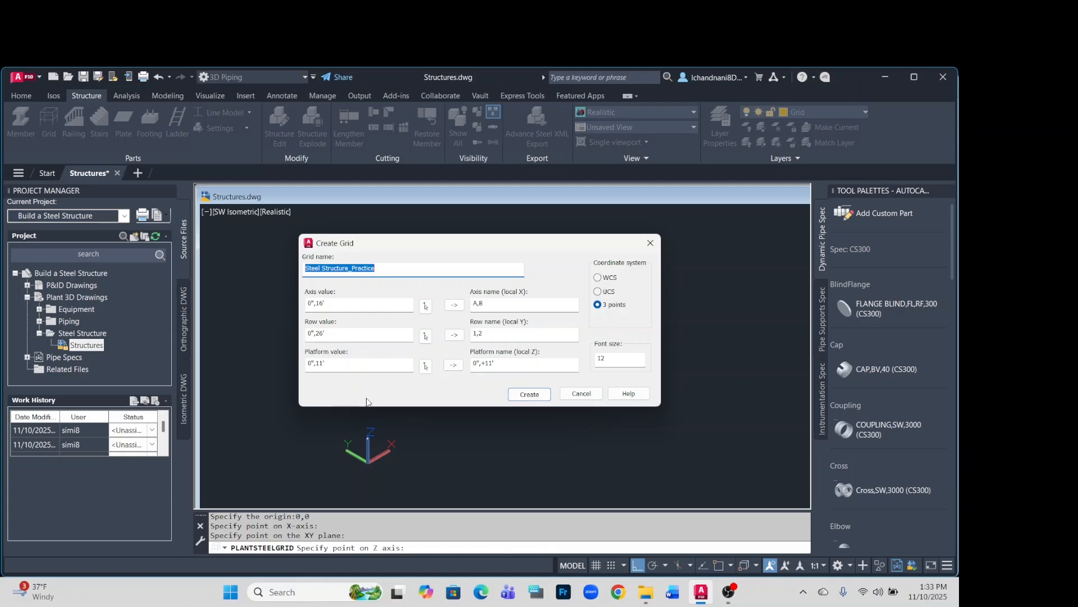
Name the grid's 11' platform "+11' Top of Platform" and create the grid.
{"action": "left_click", "coordinate": [553, 364]}
{"action": "type", "text": "Top of Platform"}
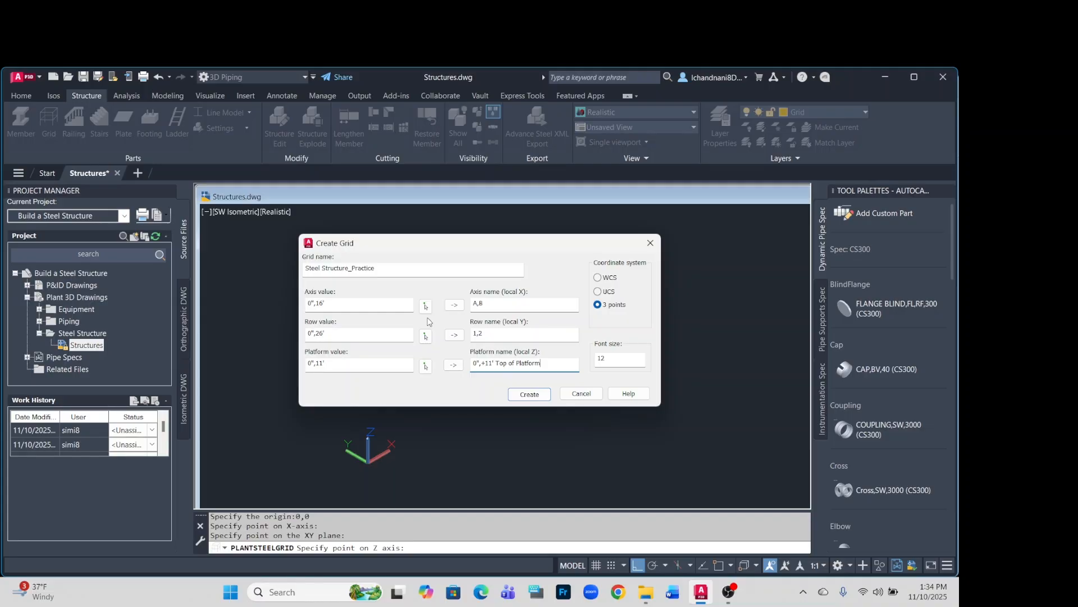
{"action": "left_click", "coordinate": [454, 306]}
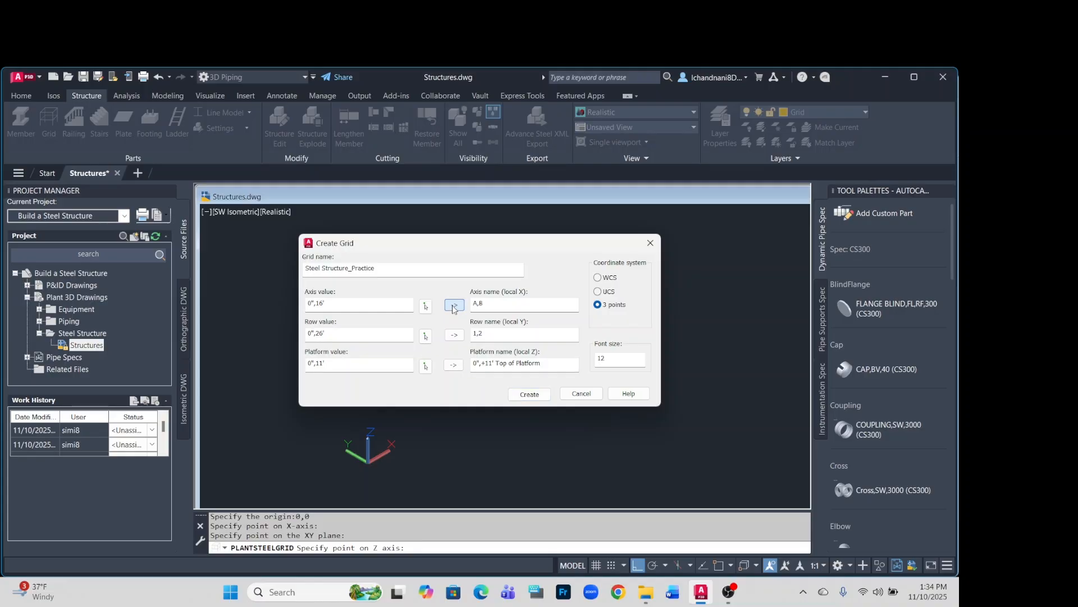
{"action": "left_click", "coordinate": [454, 335]}
{"action": "left_click", "coordinate": [454, 365]}
{"action": "left_click", "coordinate": [509, 363]}
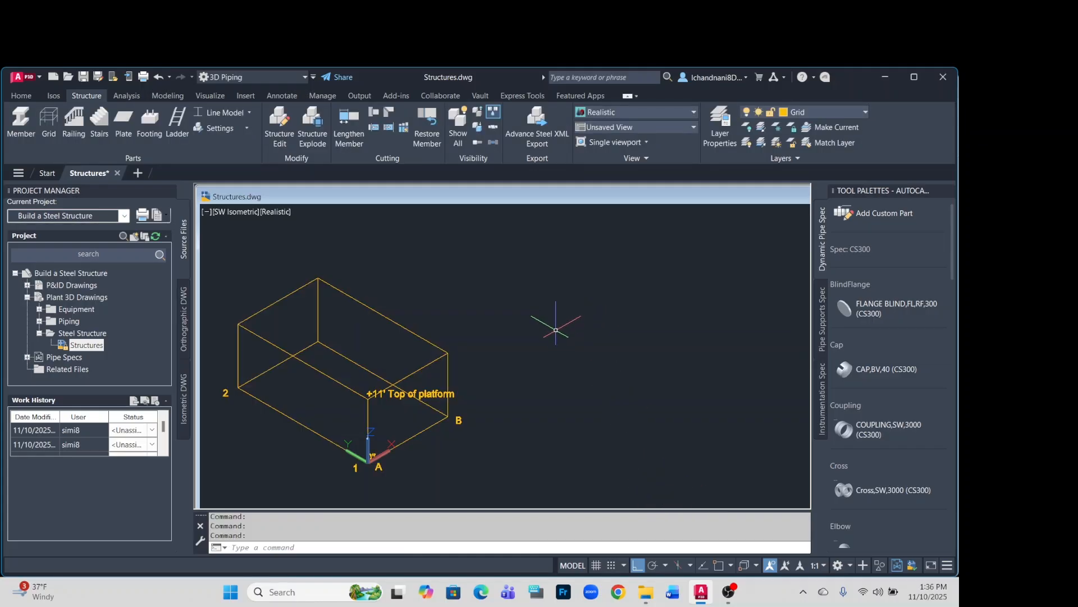
Review the structural grid's axis, row and platform values and names in its edit settings.
{"action": "left_click", "coordinate": [375, 311]}
{"action": "right_click", "coordinate": [374, 313]}
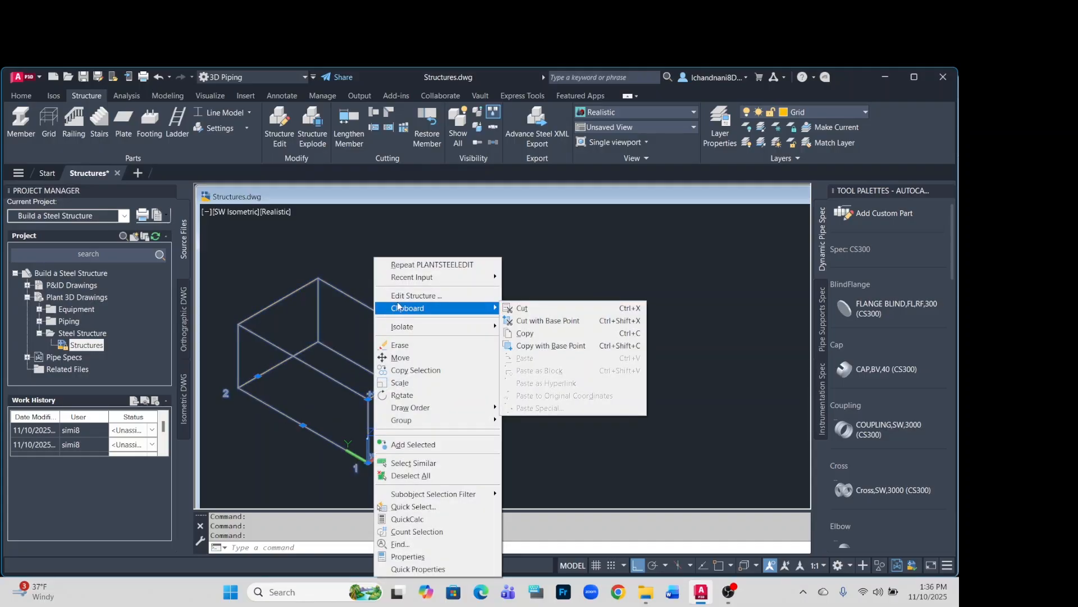
{"action": "left_click", "coordinate": [455, 299]}
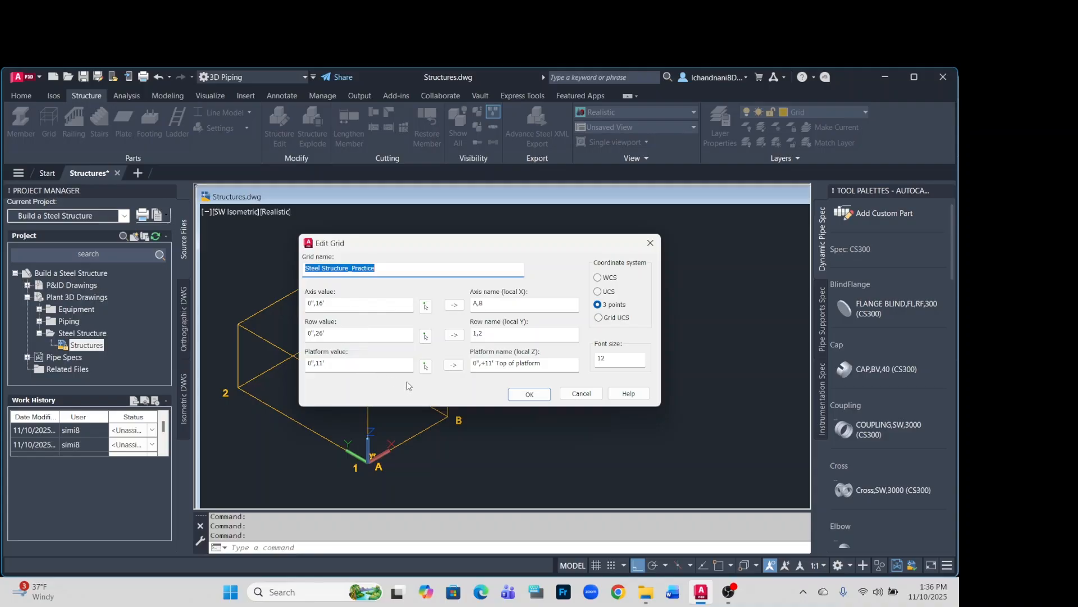
{"action": "left_click", "coordinate": [526, 395]}
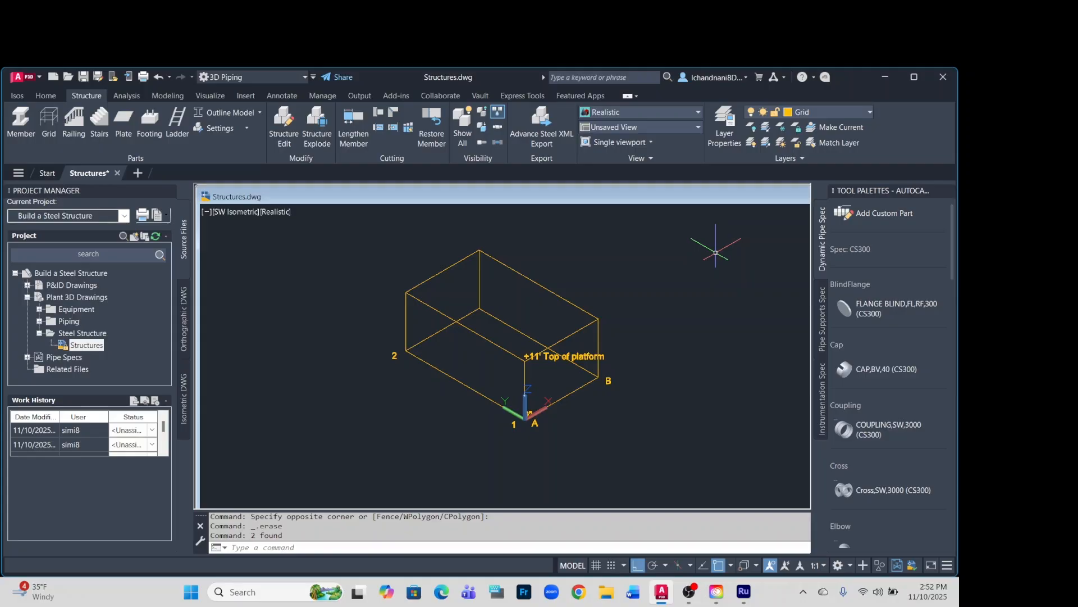
Make SteelStructure the current layer and check which object snap modes are active.
{"action": "left_click", "coordinate": [864, 115]}
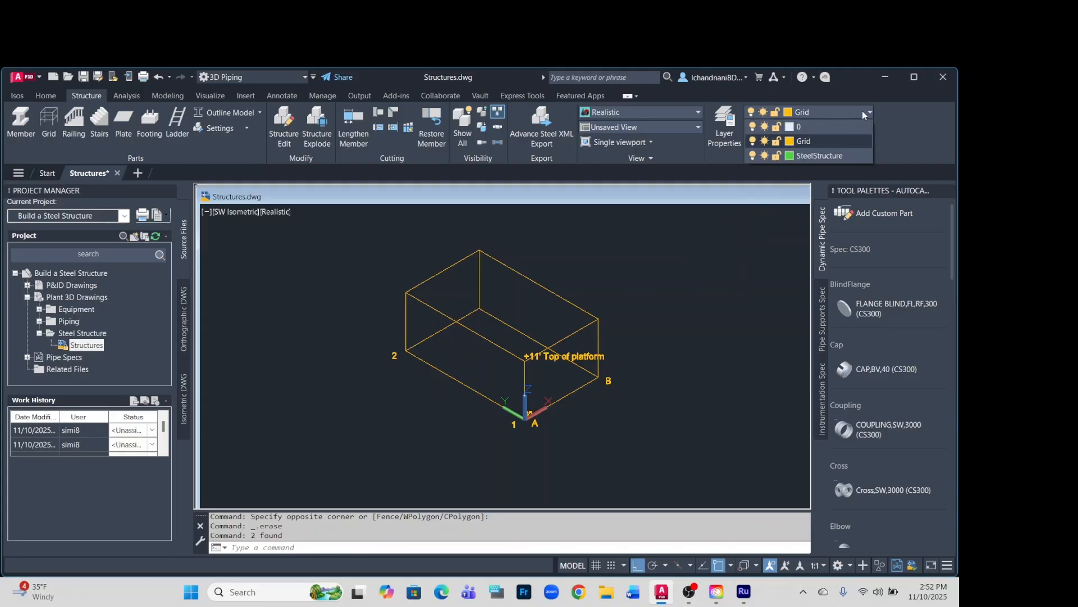
{"action": "left_click", "coordinate": [821, 156]}
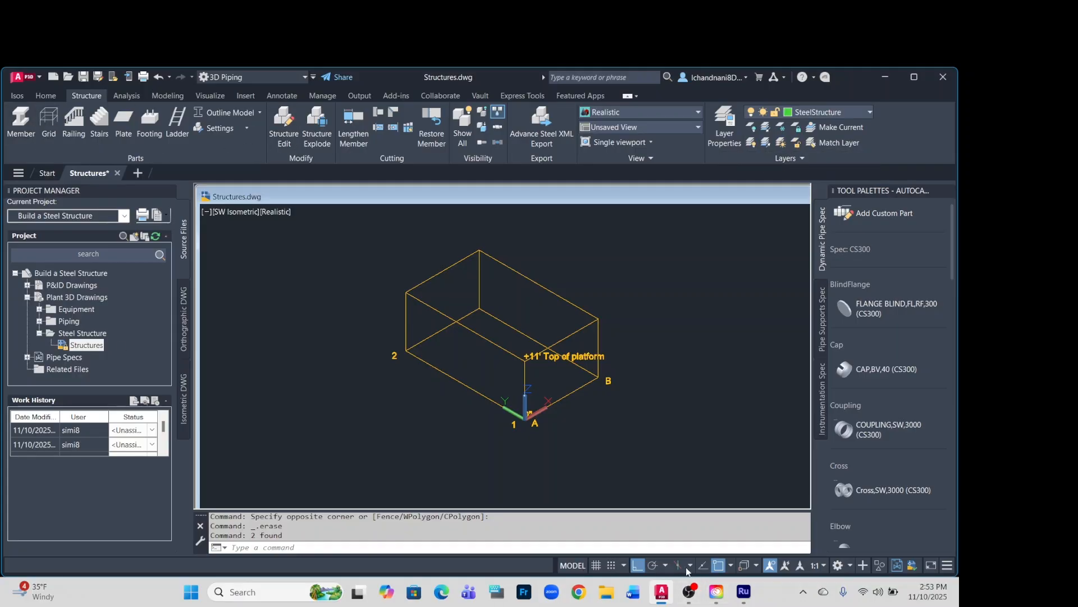
{"action": "left_click", "coordinate": [731, 565]}
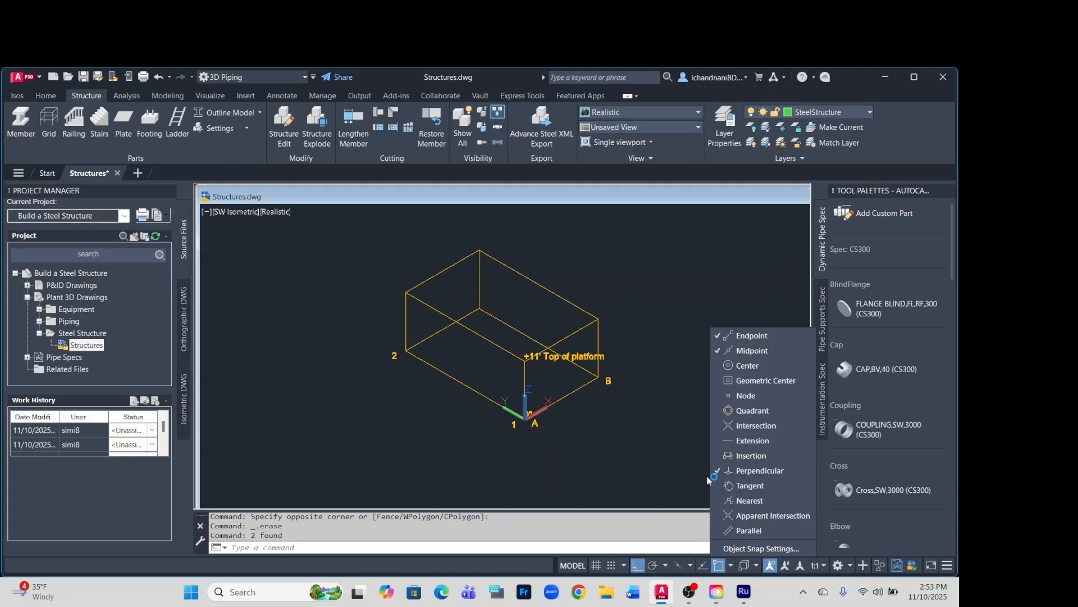
{"action": "left_click", "coordinate": [604, 446]}
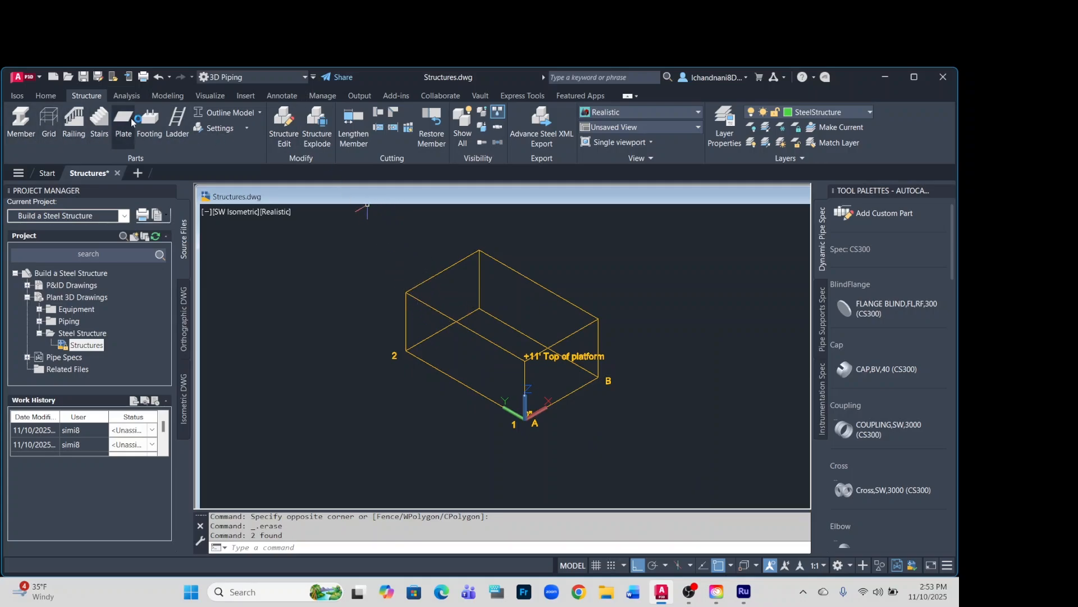
Set the structural representation to Line Model and configure members as AISC W6x9 with the insertion point at the section's center.
{"action": "left_click", "coordinate": [258, 112]}
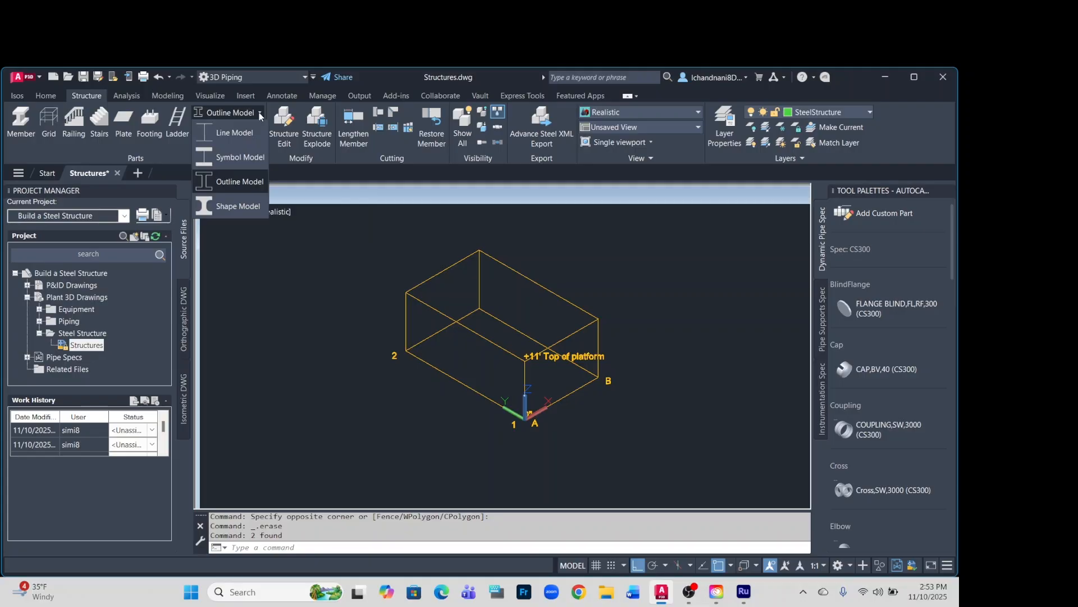
{"action": "left_click", "coordinate": [226, 131]}
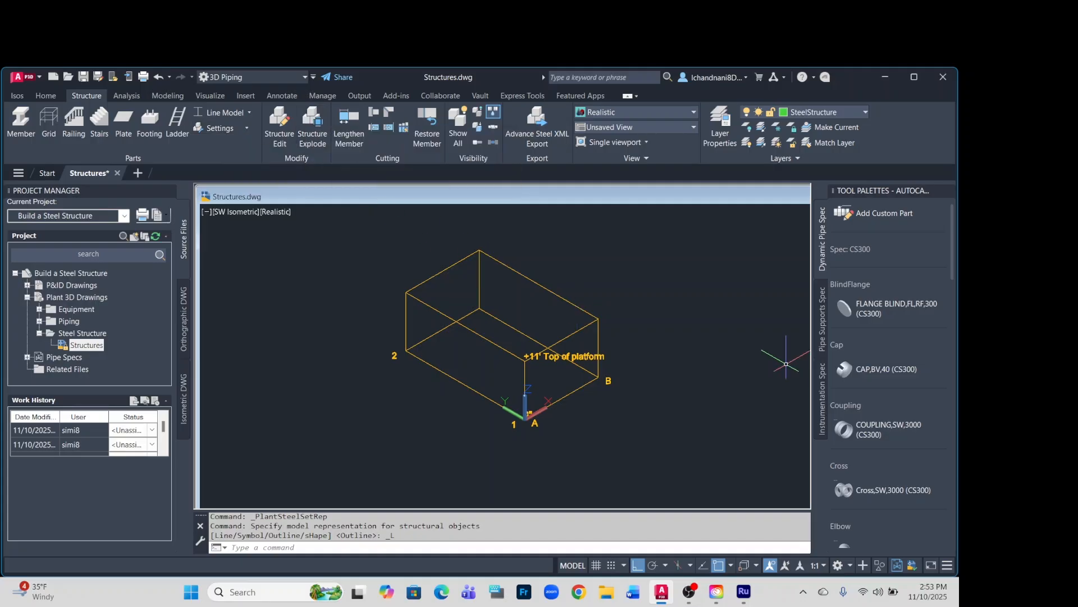
{"action": "left_click", "coordinate": [20, 124]}
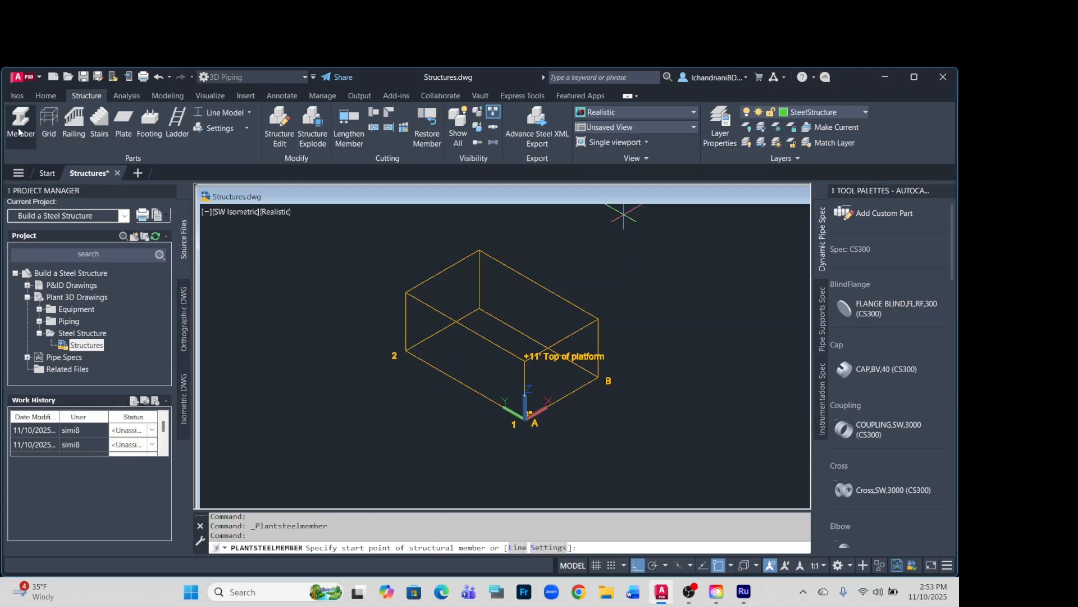
{"action": "left_click", "coordinate": [538, 548]}
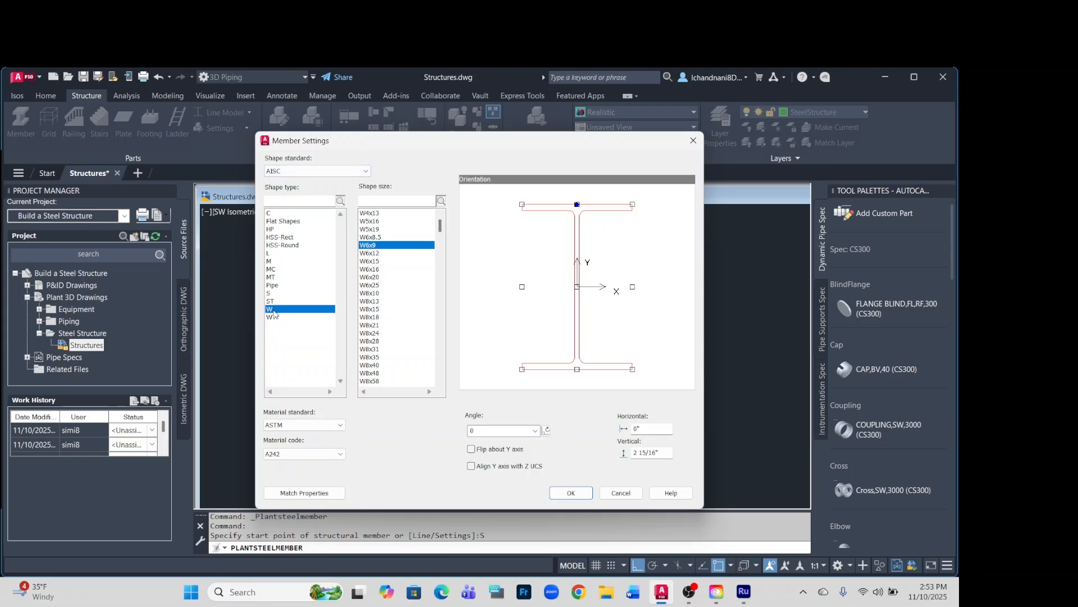
{"action": "left_click", "coordinate": [379, 248]}
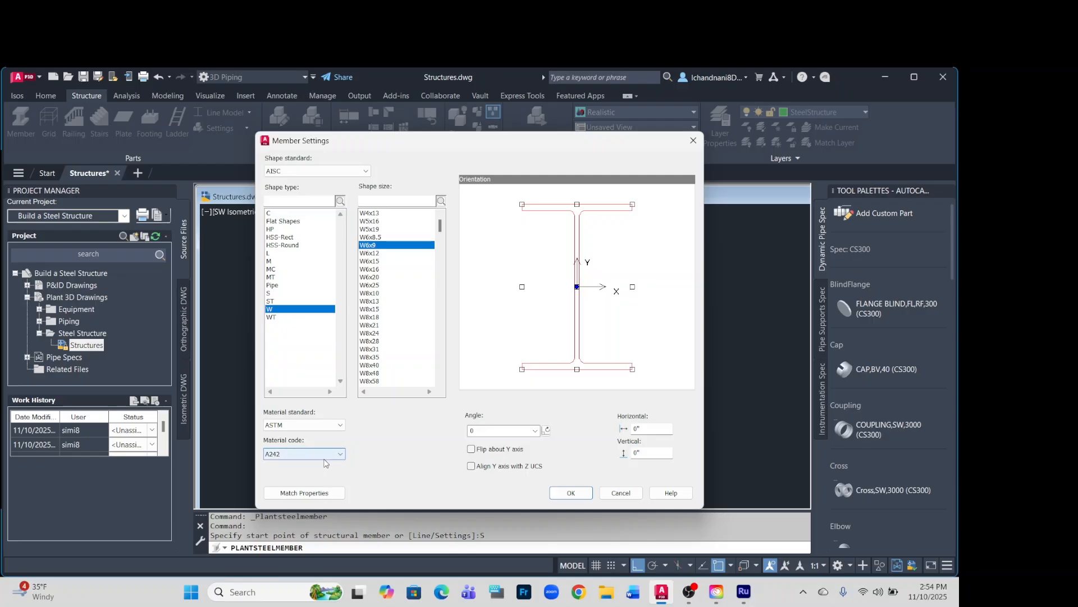
{"action": "left_click", "coordinate": [577, 286]}
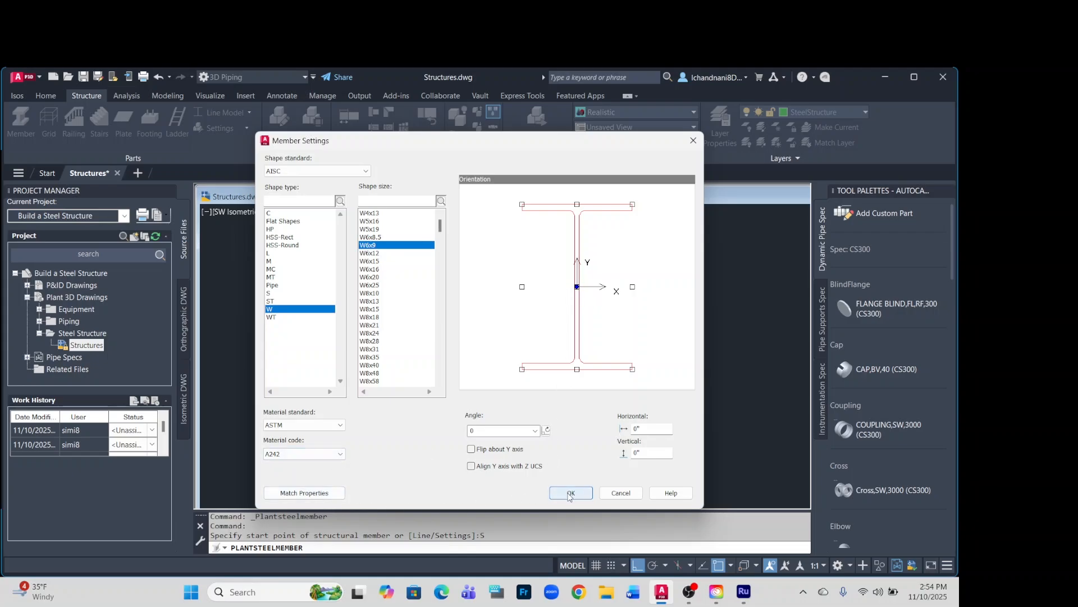
{"action": "left_click", "coordinate": [570, 493]}
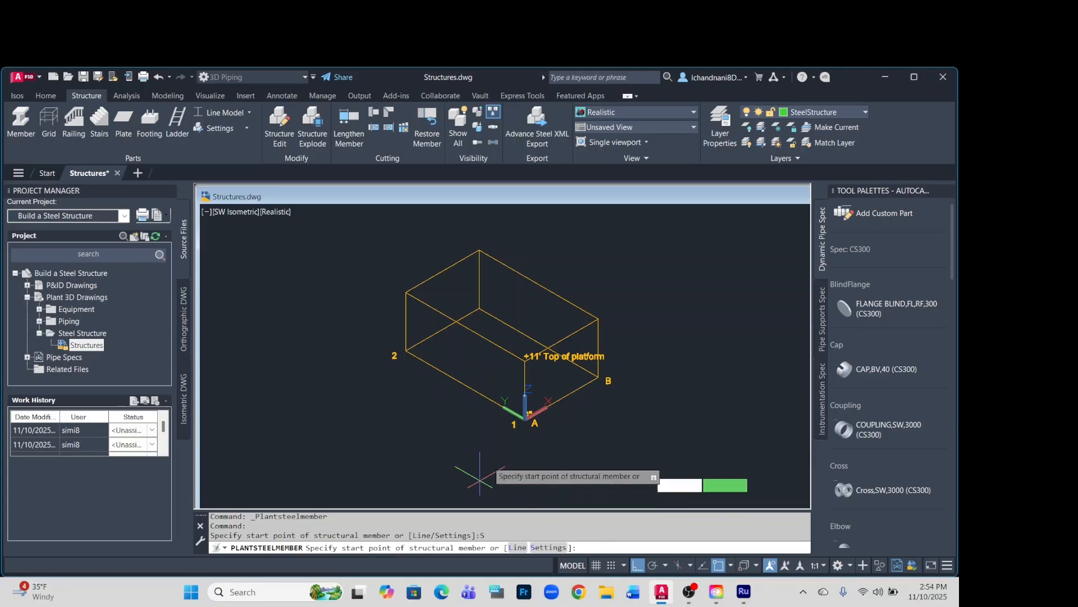
Place a vertical structural member at grid corner A1 from the 0" base up to the 11' platform.
{"action": "scroll", "coordinate": [525, 450], "scroll_direction": "up", "scroll_amount": 3}
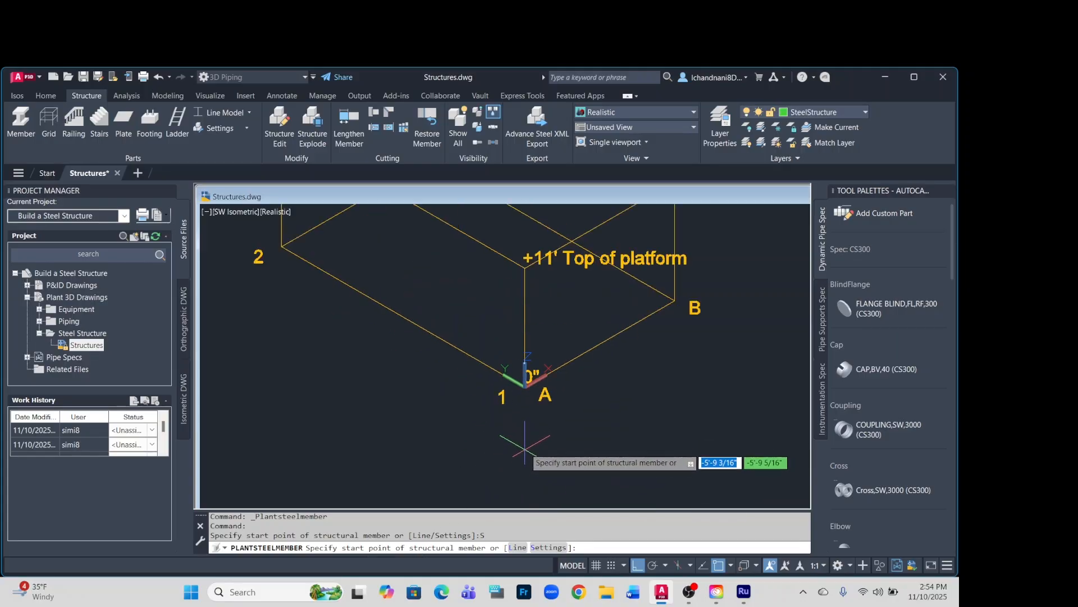
{"action": "left_click", "coordinate": [525, 386]}
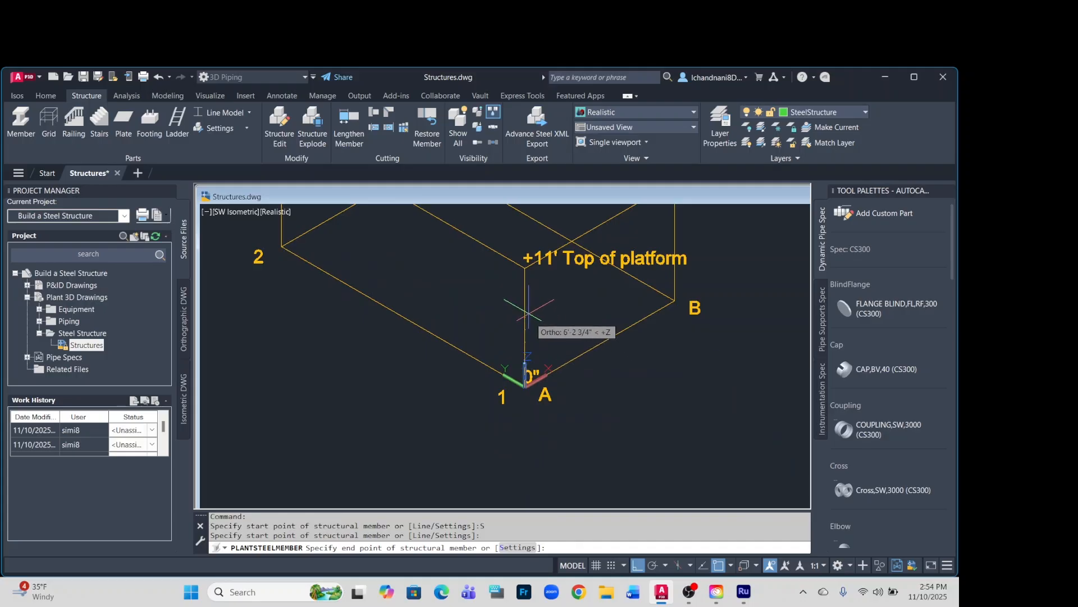
{"action": "left_click", "coordinate": [525, 268]}
{"action": "key", "text": "Return"}
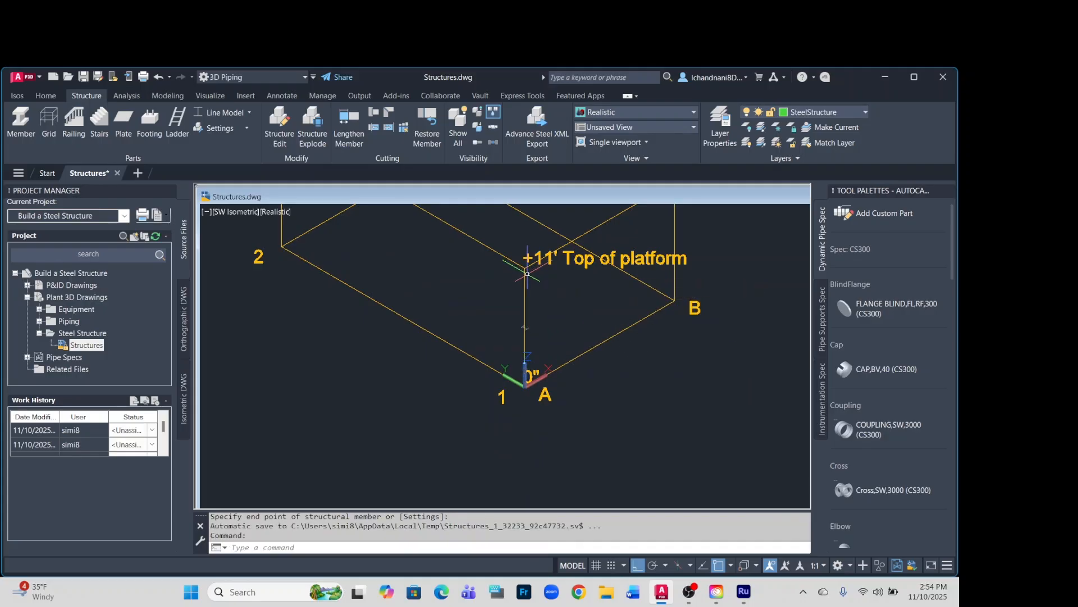
Examine the vertical member at grid corner A1 up close, including its section symbol and size.
{"action": "scroll", "coordinate": [550, 319], "scroll_direction": "up", "scroll_amount": 3}
{"action": "scroll", "coordinate": [510, 318], "scroll_direction": "down", "scroll_amount": 3}
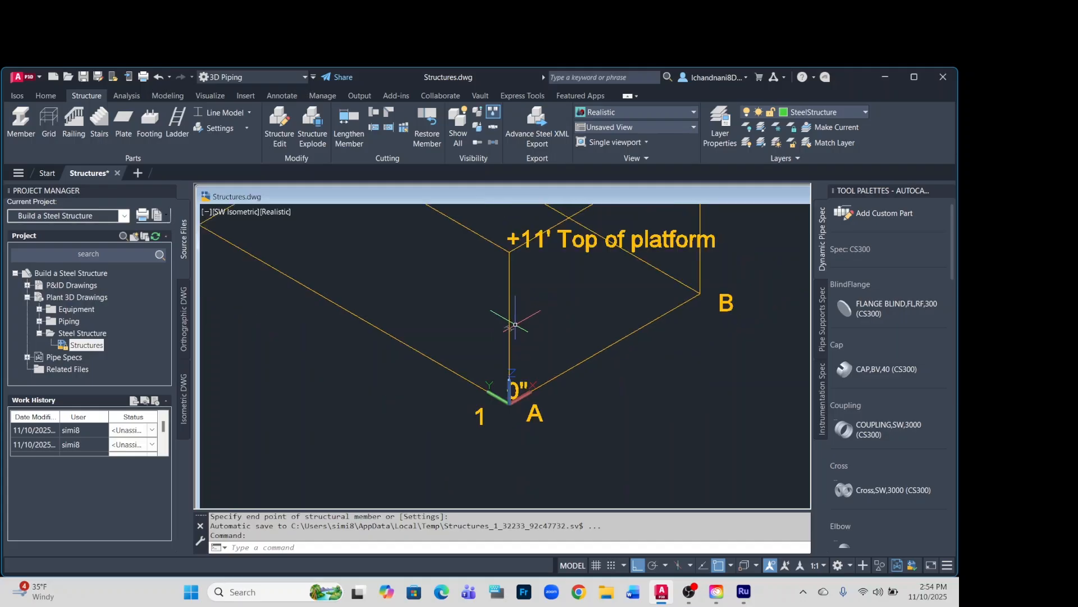
{"action": "scroll", "coordinate": [501, 320], "scroll_direction": "up", "scroll_amount": 6}
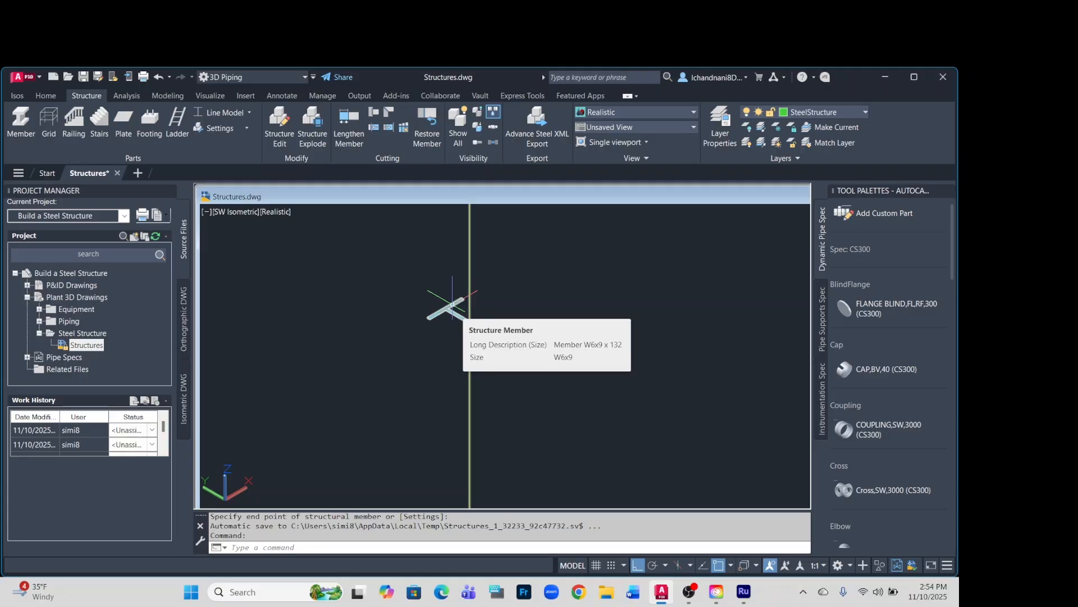
{"action": "scroll", "coordinate": [559, 360], "scroll_direction": "down", "scroll_amount": 3}
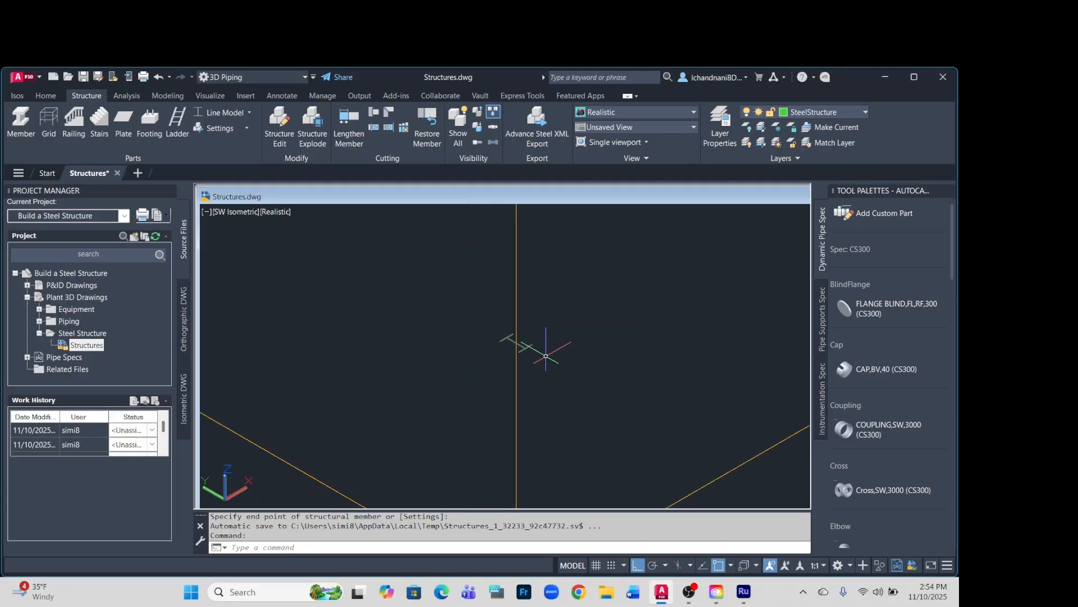
{"action": "scroll", "coordinate": [547, 355], "scroll_direction": "down", "scroll_amount": 3}
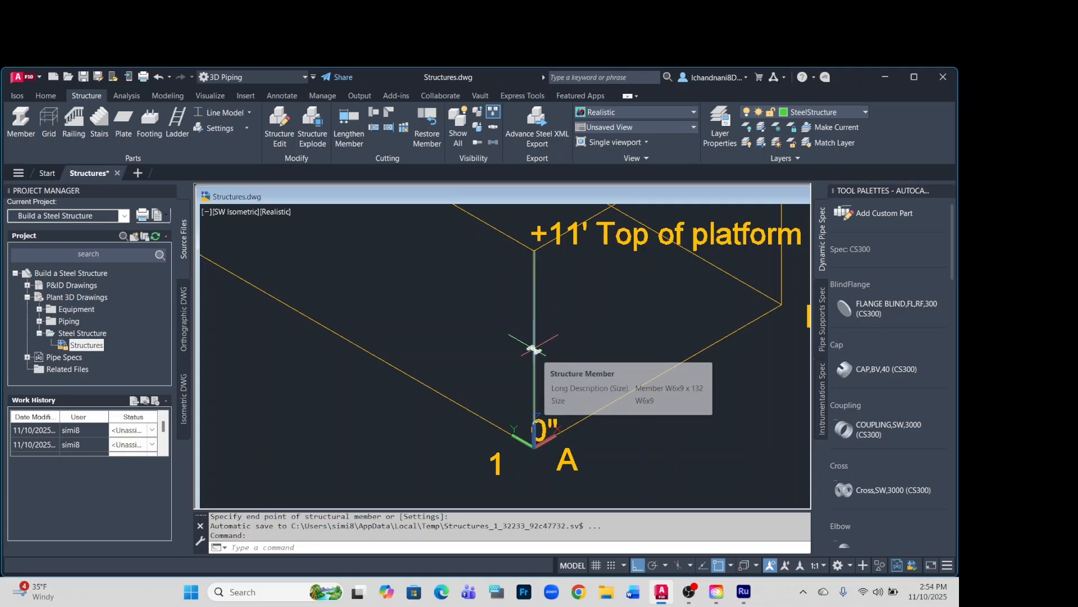
{"action": "scroll", "coordinate": [578, 358], "scroll_direction": "down", "scroll_amount": 3}
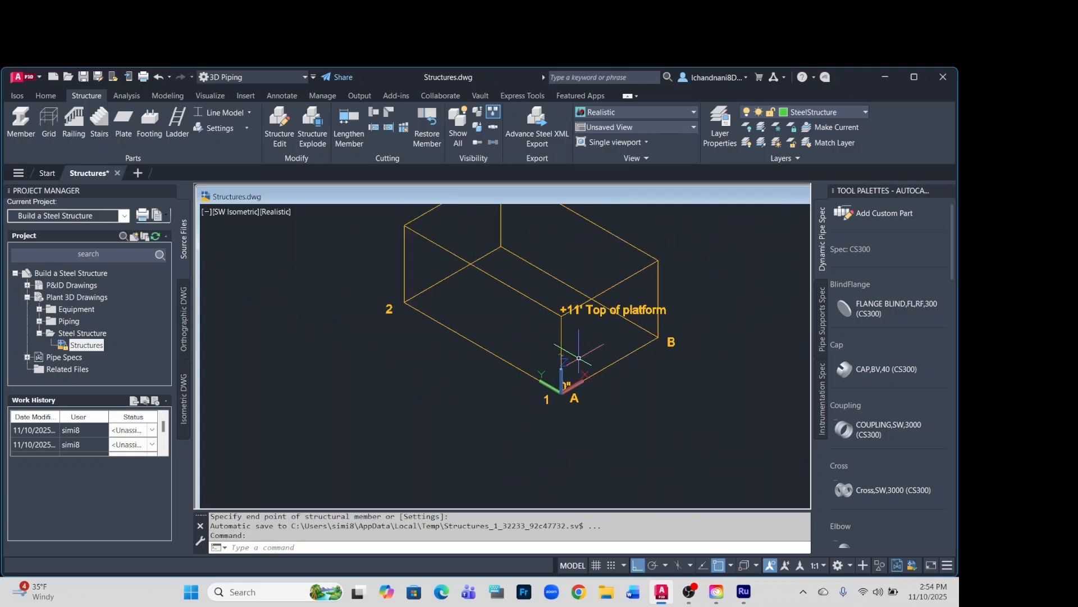
{"action": "scroll", "coordinate": [579, 358], "scroll_direction": "down", "scroll_amount": 4}
{"action": "scroll", "coordinate": [617, 258], "scroll_direction": "up", "scroll_amount": 3}
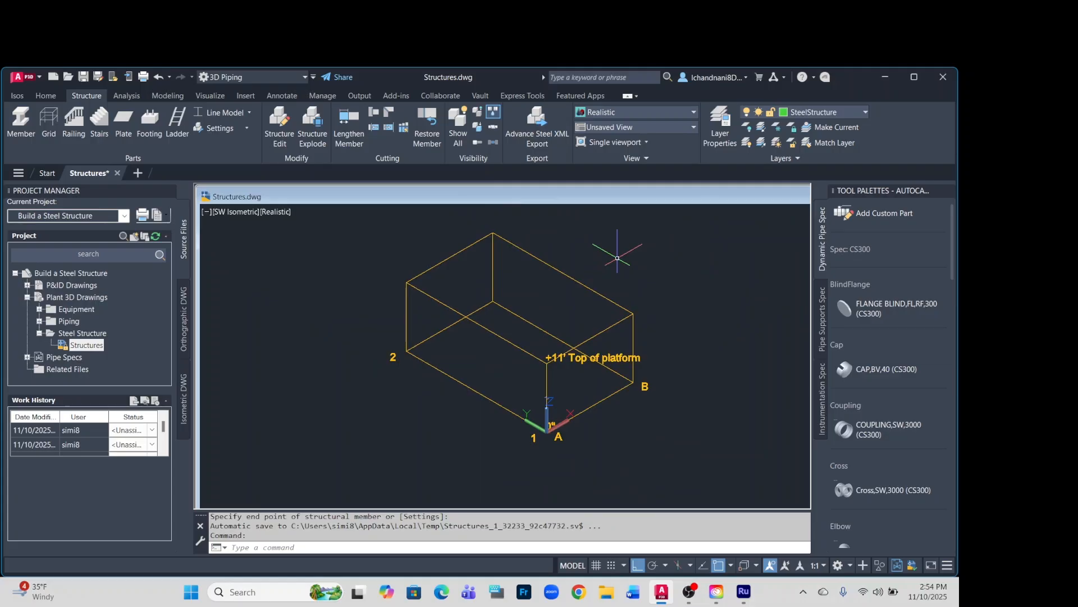
Place vertical W6x9 members from the base to the 11' platform at grid corners A2, B2 and B1.
{"action": "left_click", "coordinate": [21, 120]}
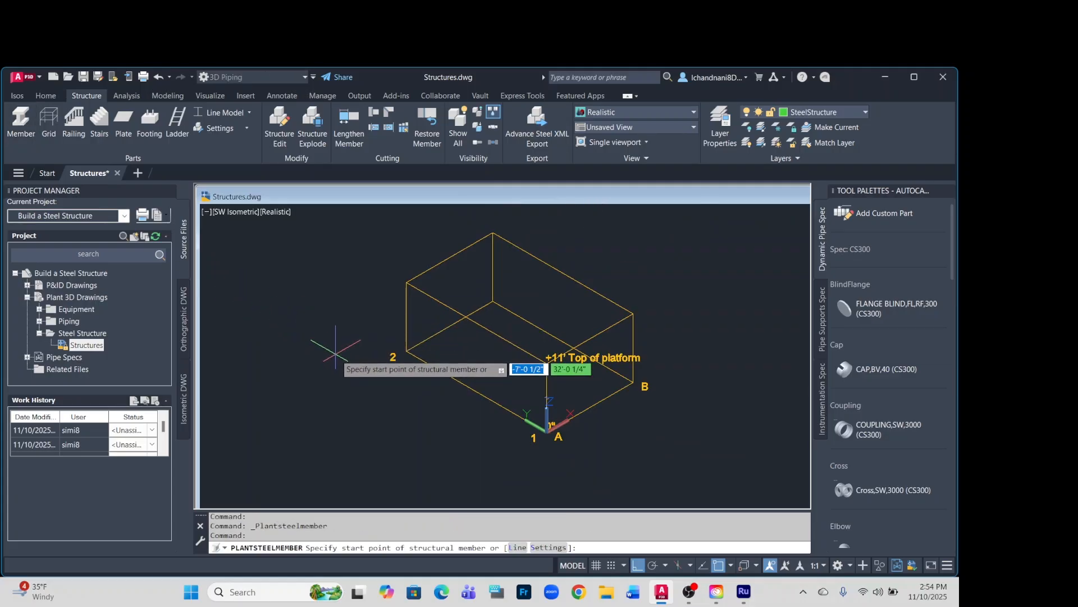
{"action": "left_click", "coordinate": [406, 351]}
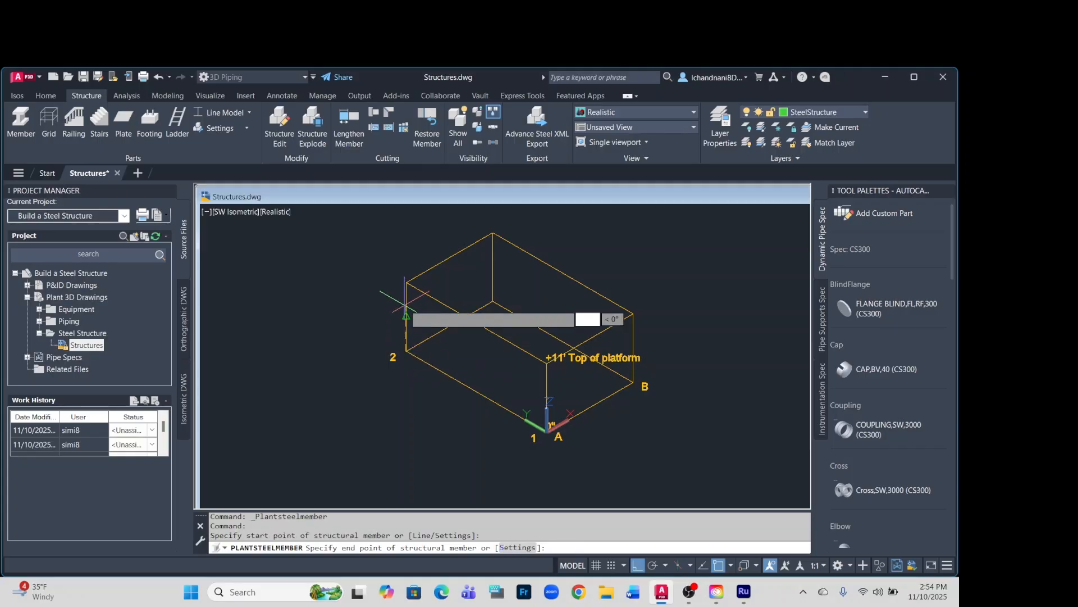
{"action": "left_click", "coordinate": [407, 282]}
{"action": "key", "text": "Return"}
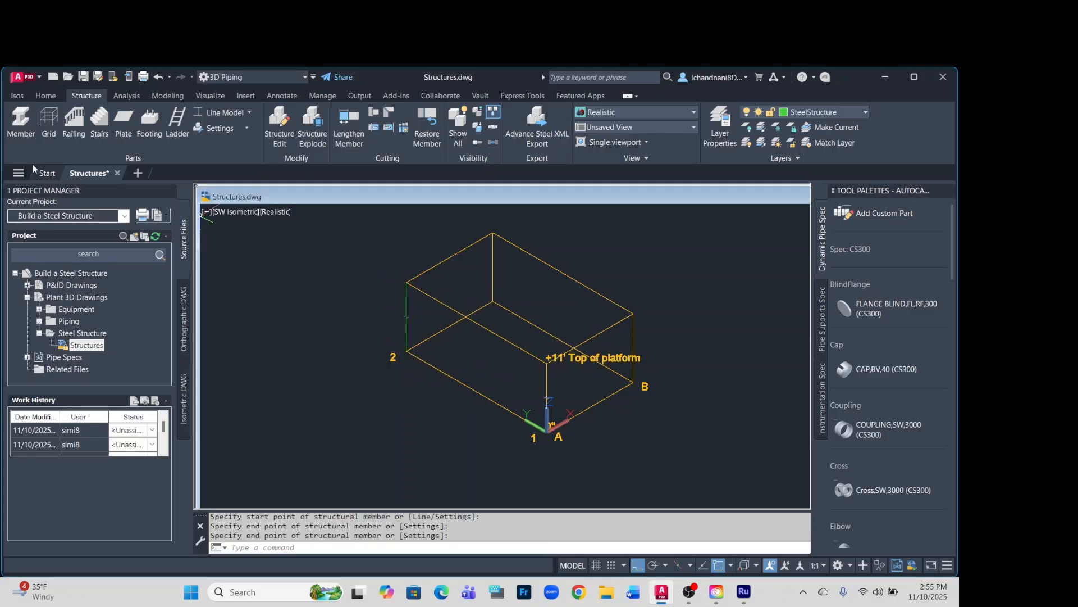
{"action": "left_click", "coordinate": [21, 121]}
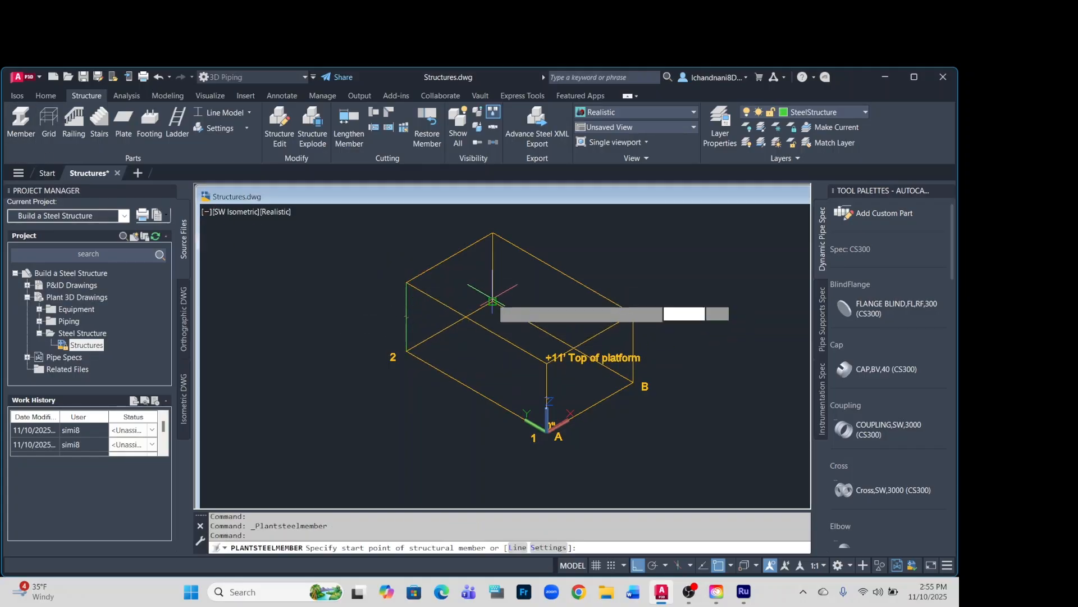
{"action": "left_click", "coordinate": [493, 232]}
{"action": "key", "text": "Return"}
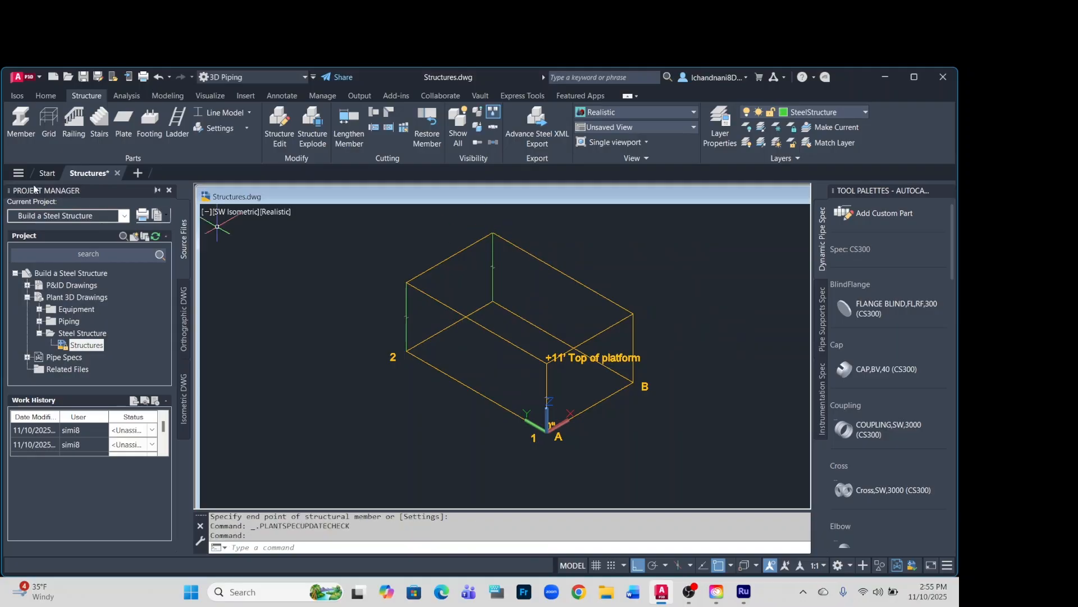
{"action": "left_click", "coordinate": [26, 133]}
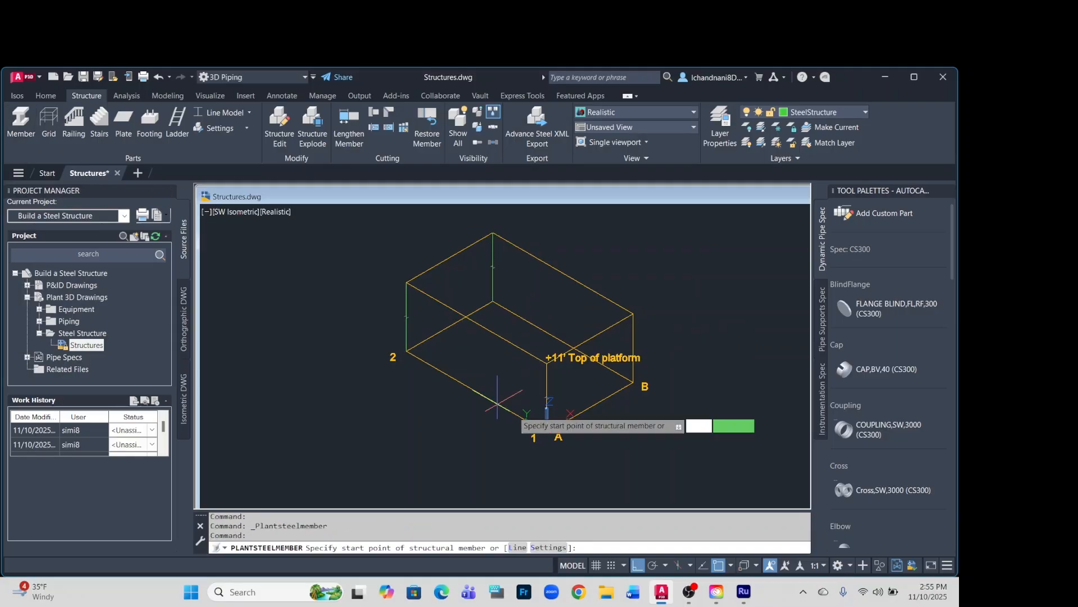
{"action": "left_click", "coordinate": [633, 382]}
{"action": "left_click", "coordinate": [633, 313]}
{"action": "key", "text": "Return"}
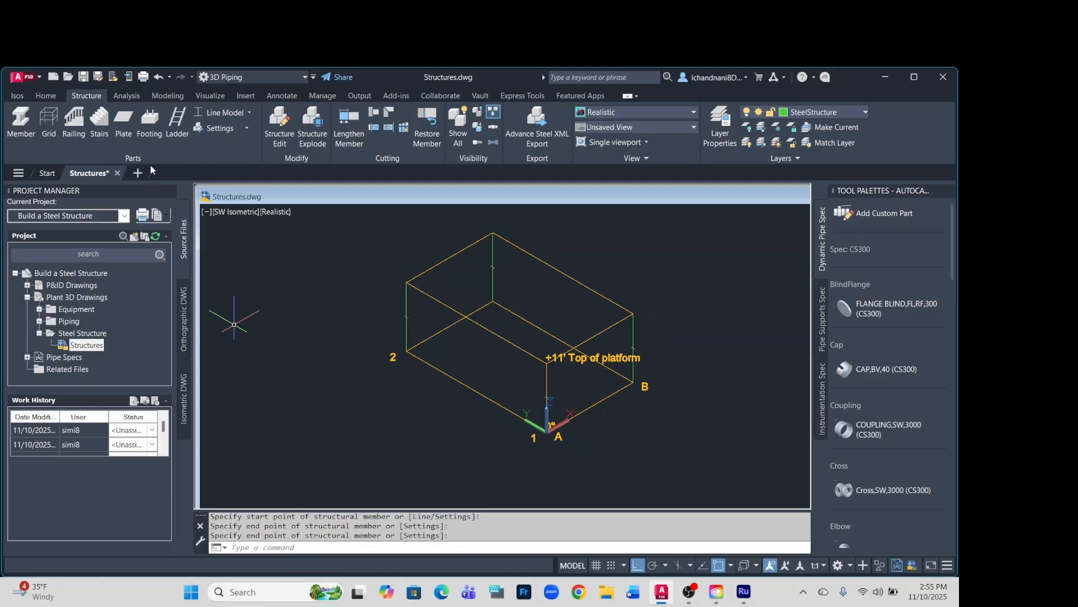
Examine the four columns in the Outline Model representation and return the structural display to Line Model.
{"action": "left_click", "coordinate": [250, 113]}
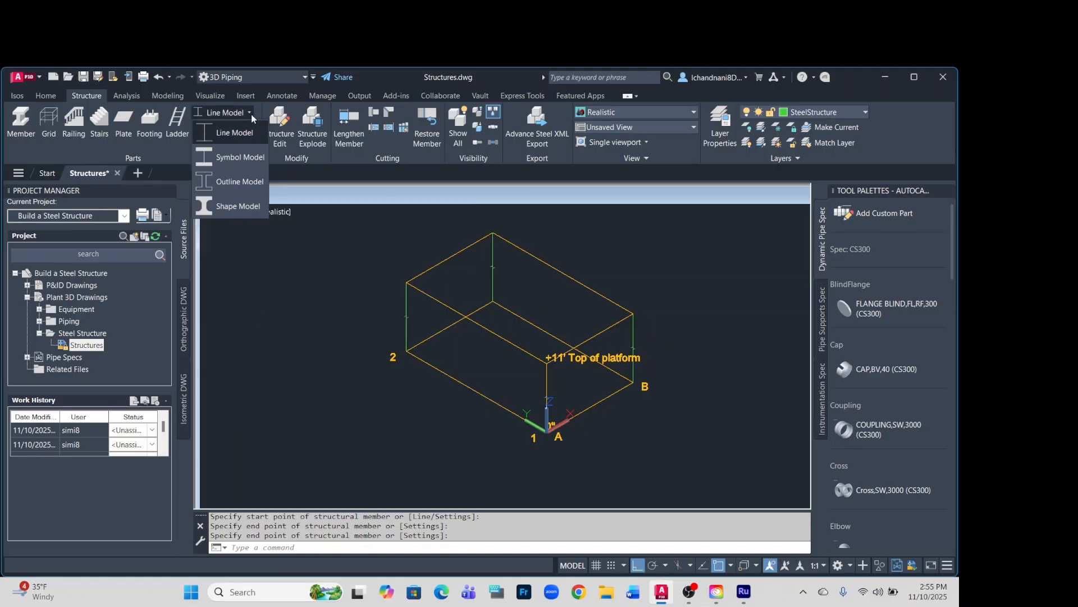
{"action": "left_click", "coordinate": [231, 183]}
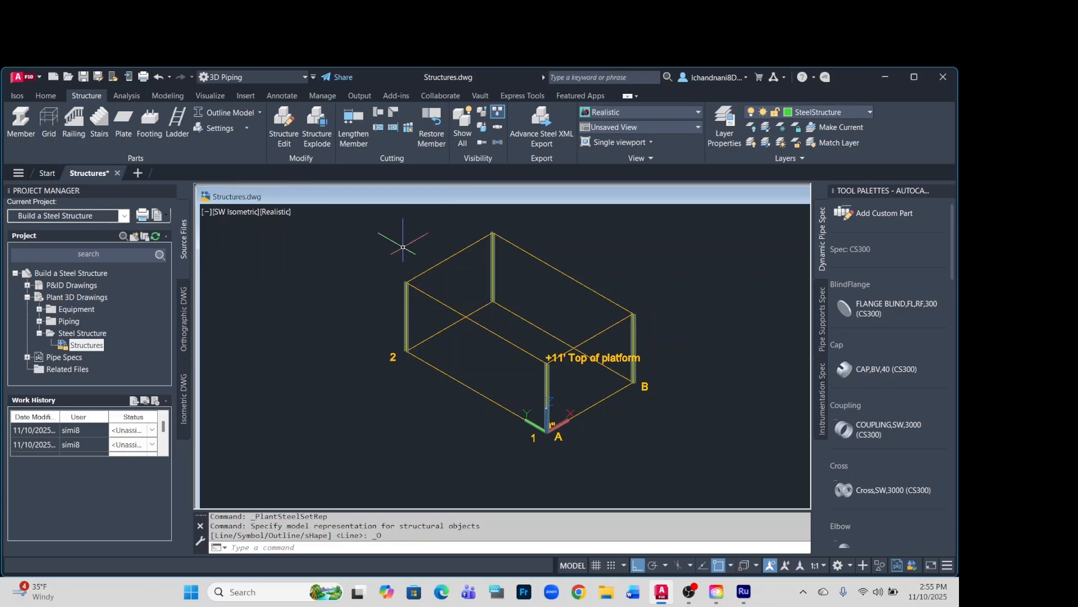
{"action": "scroll", "coordinate": [420, 241], "scroll_direction": "up", "scroll_amount": 4}
{"action": "scroll", "coordinate": [365, 296], "scroll_direction": "down", "scroll_amount": 3}
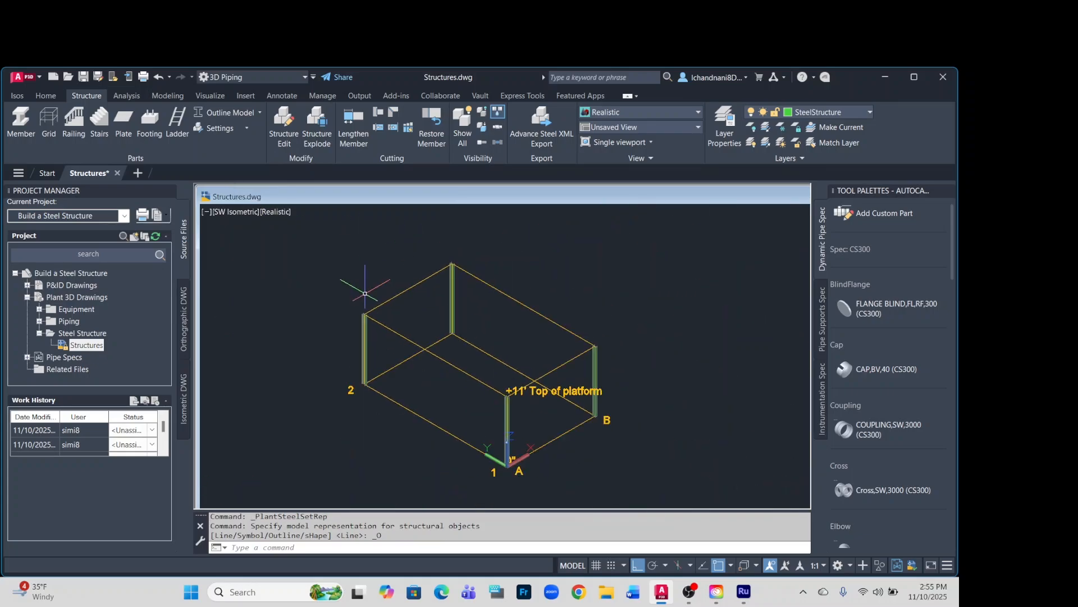
{"action": "scroll", "coordinate": [647, 385], "scroll_direction": "up", "scroll_amount": 5}
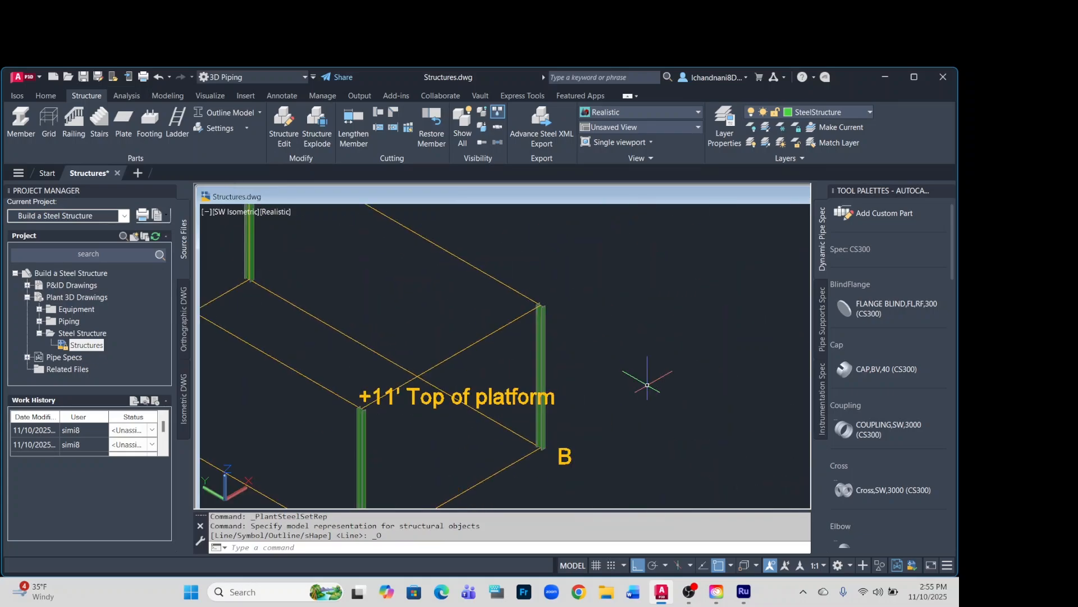
{"action": "scroll", "coordinate": [648, 385], "scroll_direction": "down", "scroll_amount": 5}
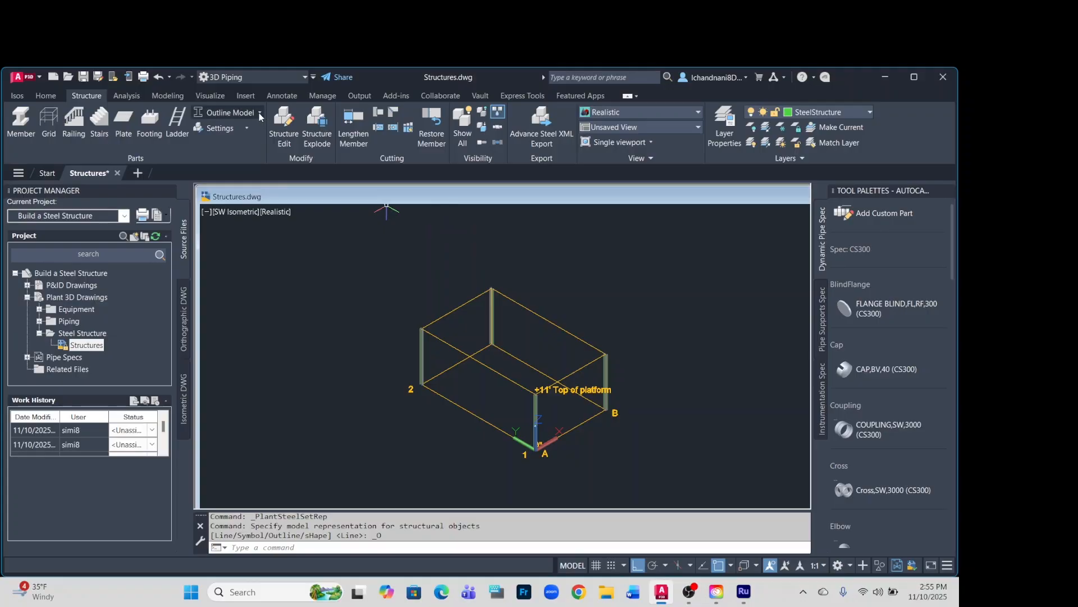
{"action": "left_click", "coordinate": [260, 116]}
{"action": "left_click", "coordinate": [225, 181]}
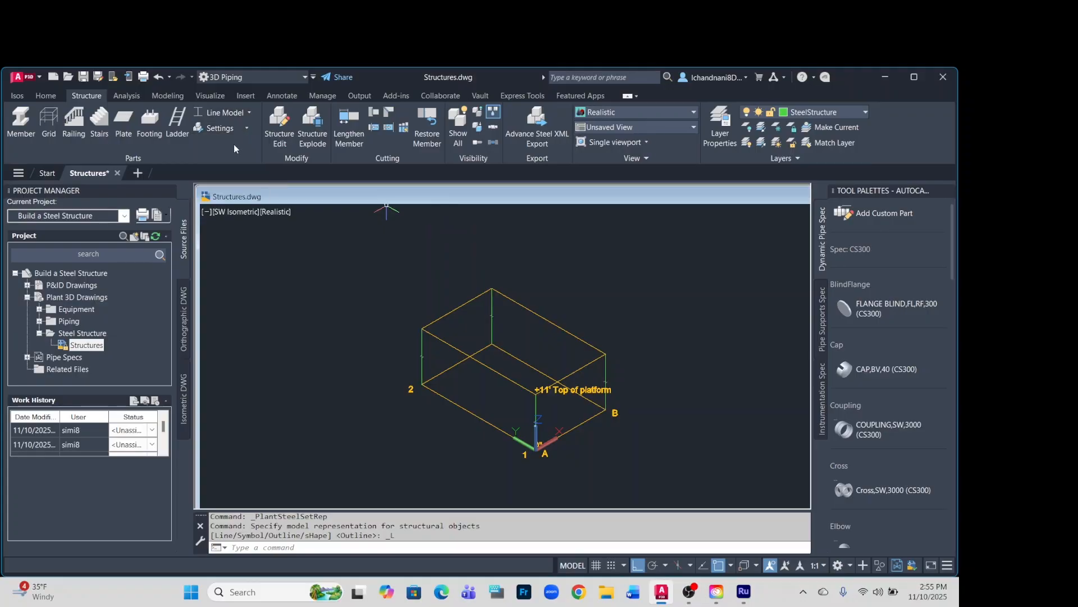
Start a new structural member with the W6x9 section's insertion point set to the centre of its top flange.
{"action": "scroll", "coordinate": [439, 319], "scroll_direction": "up", "scroll_amount": 3}
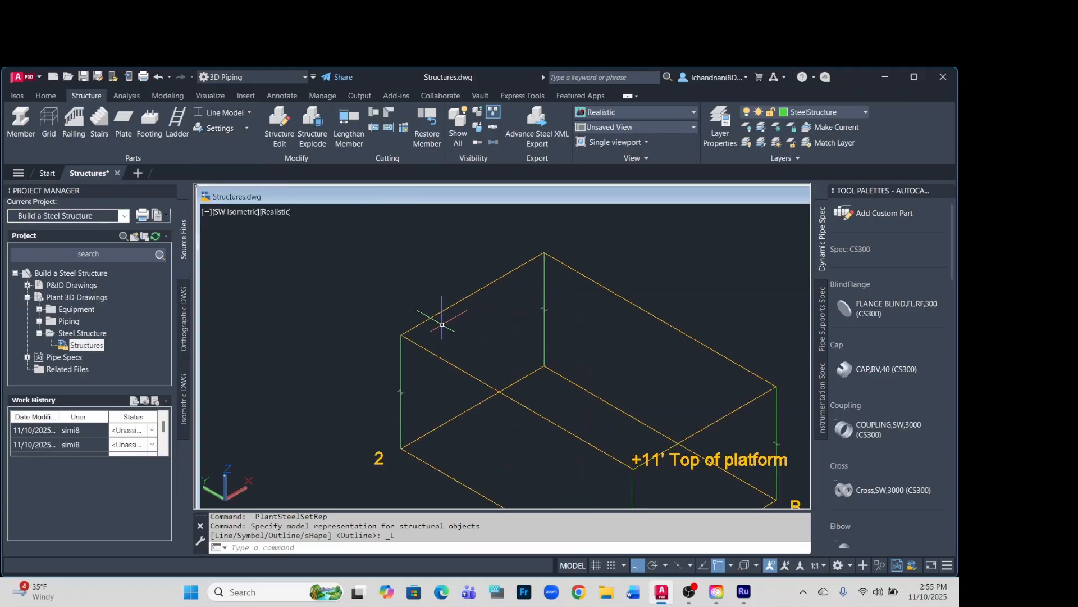
{"action": "scroll", "coordinate": [487, 335], "scroll_direction": "down", "scroll_amount": 4}
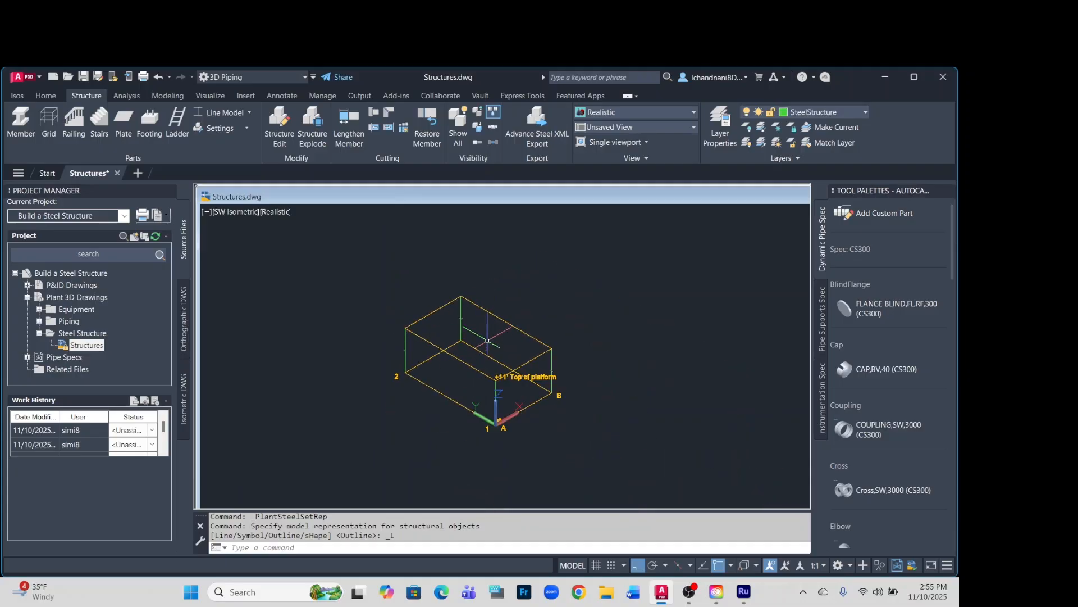
{"action": "scroll", "coordinate": [496, 342], "scroll_direction": "up", "scroll_amount": 3}
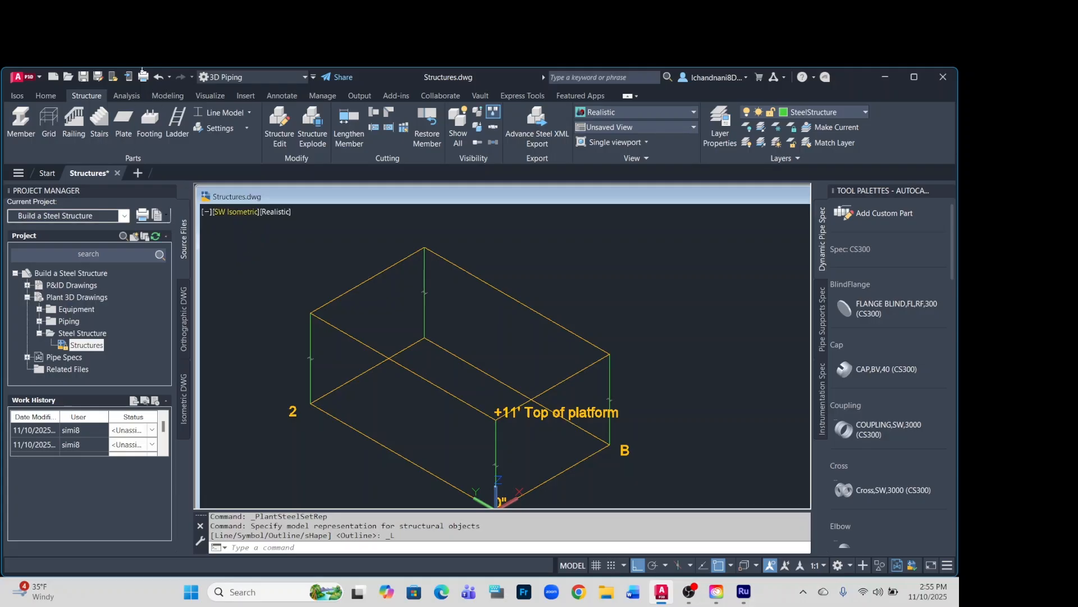
{"action": "left_click", "coordinate": [26, 126]}
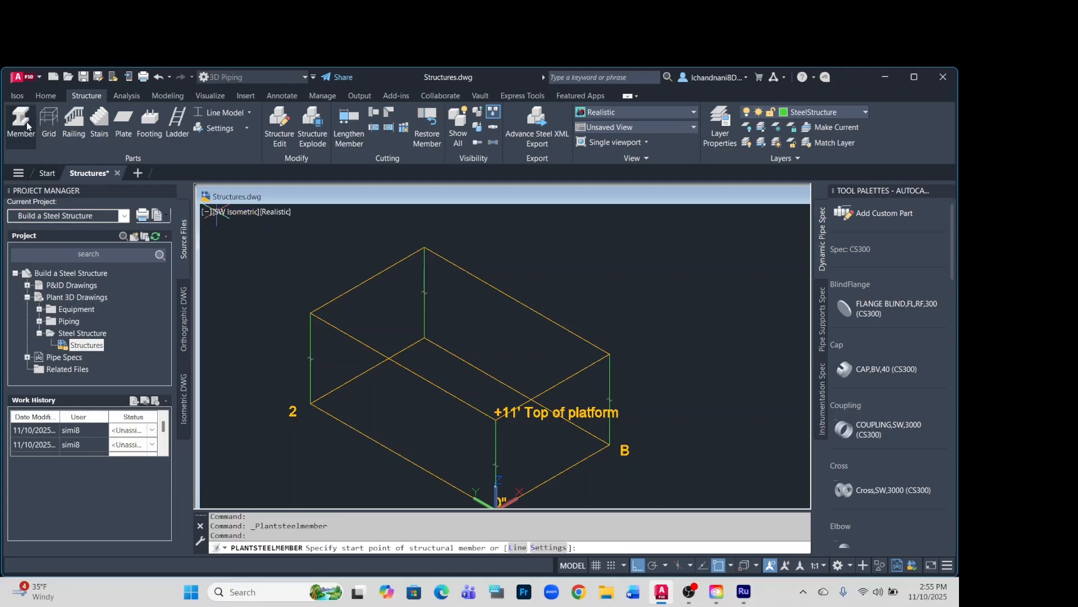
{"action": "left_click", "coordinate": [548, 547]}
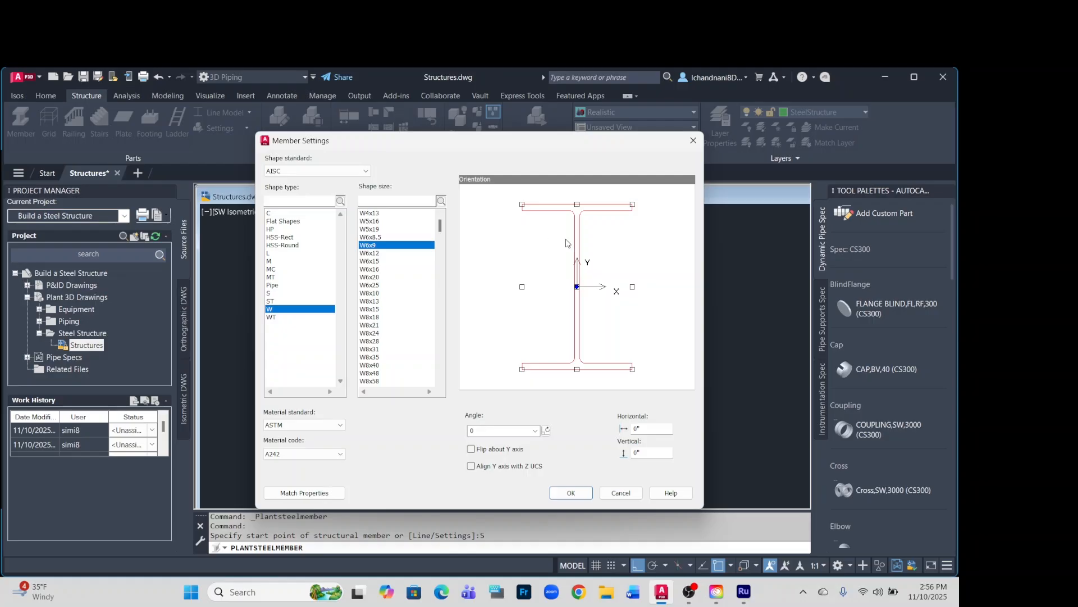
{"action": "left_click", "coordinate": [577, 205]}
{"action": "left_click", "coordinate": [570, 493]}
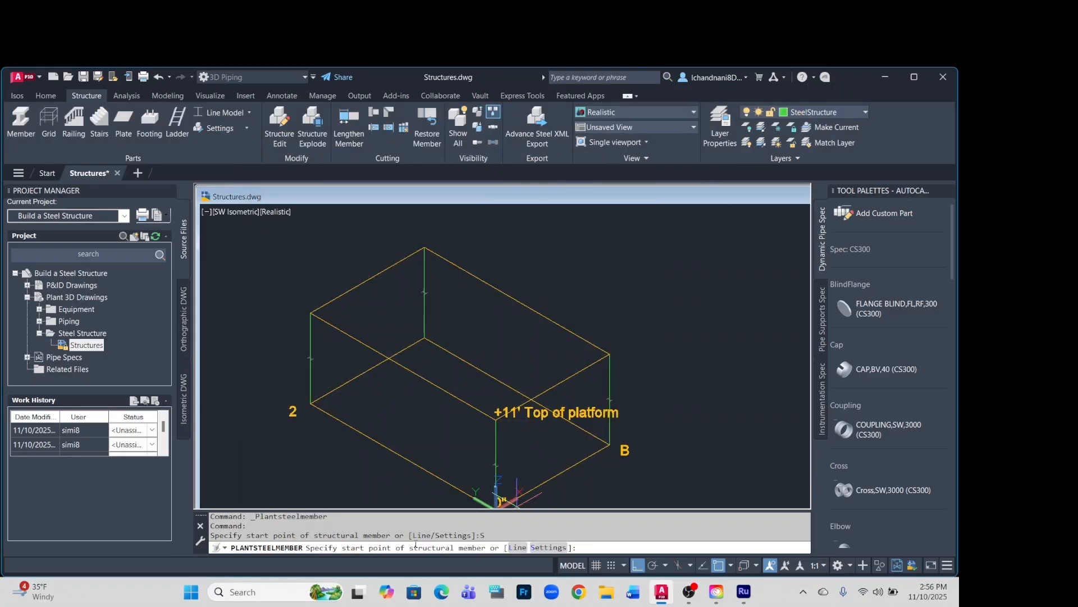
Place horizontal W6x9 beams around the 11' platform perimeter from A1 through A2, B2 and B1 back to A1.
{"action": "left_click", "coordinate": [488, 416]}
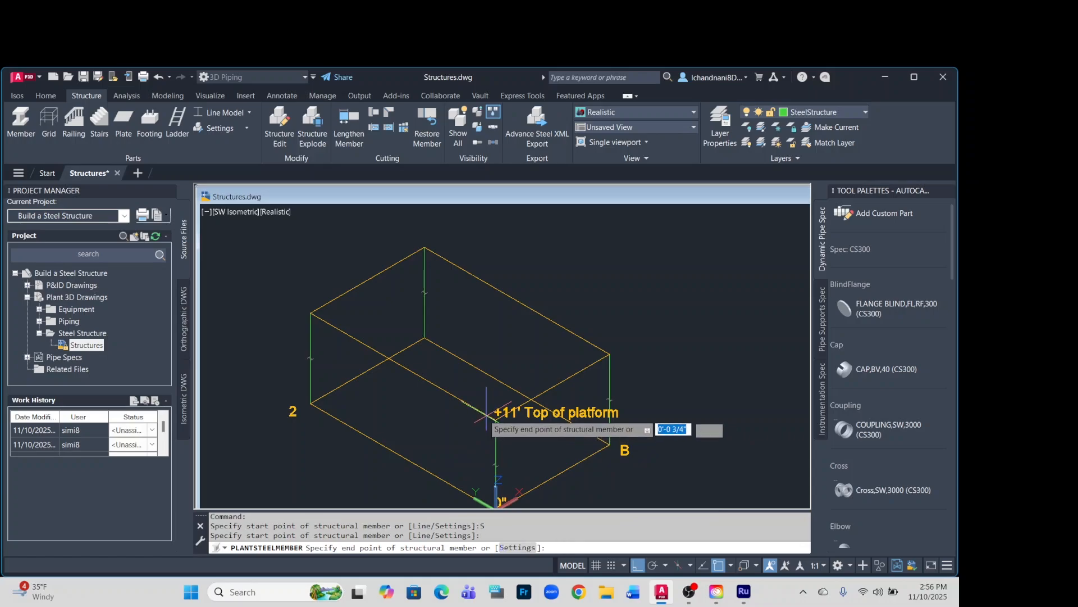
{"action": "left_click", "coordinate": [311, 314]}
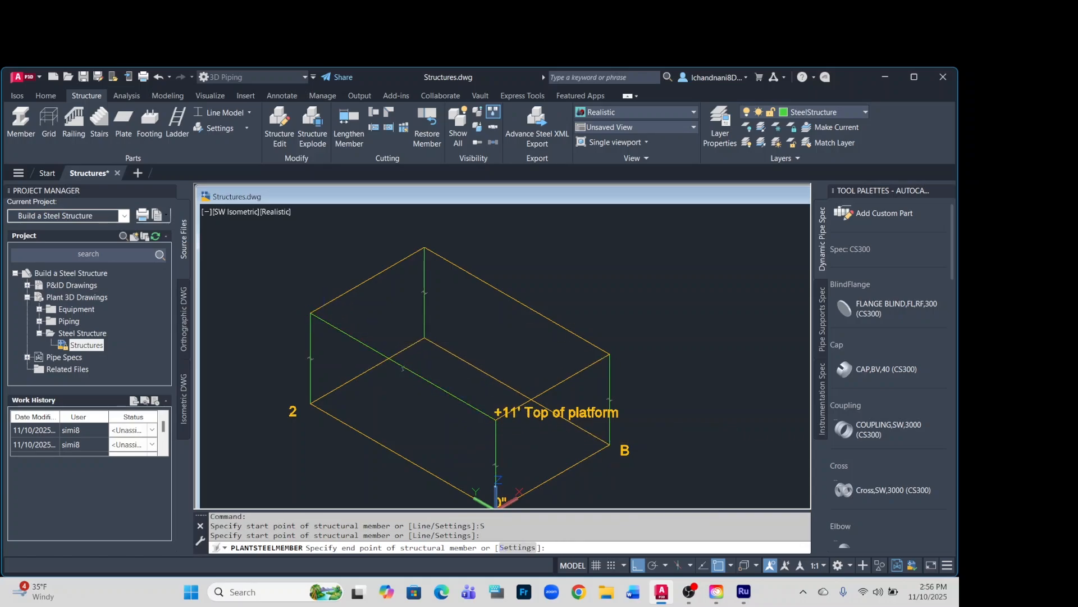
{"action": "left_click", "coordinate": [424, 247]}
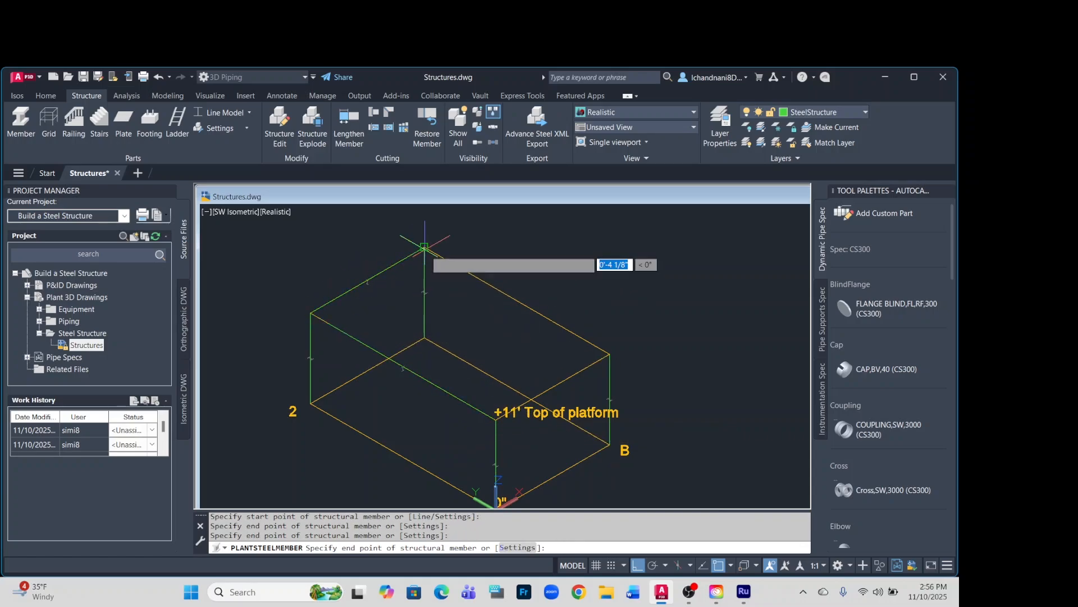
{"action": "left_click", "coordinate": [610, 354]}
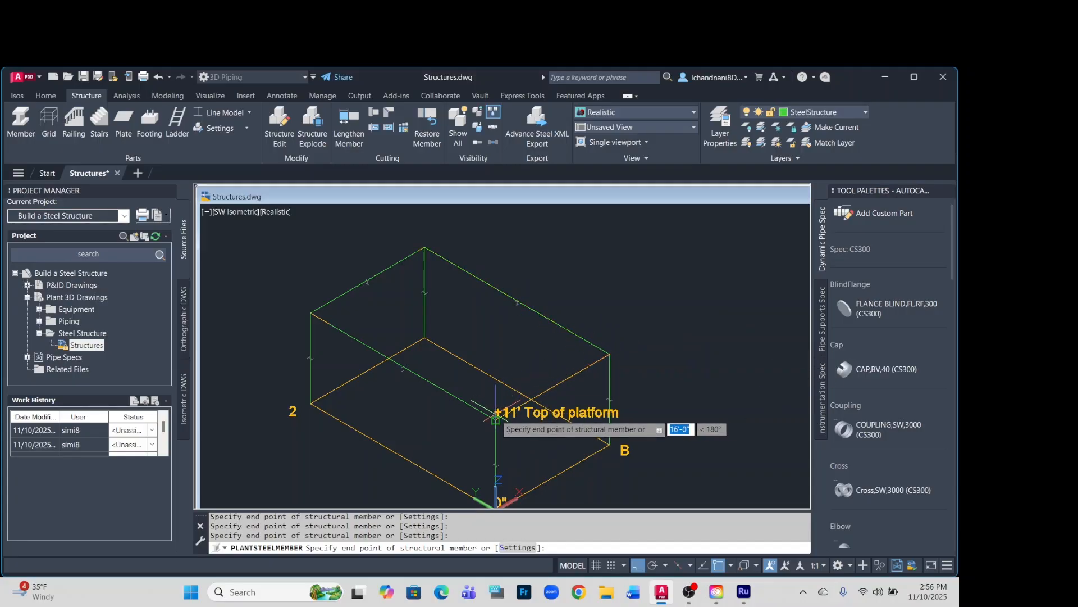
{"action": "left_click", "coordinate": [495, 419]}
{"action": "key", "text": "Return"}
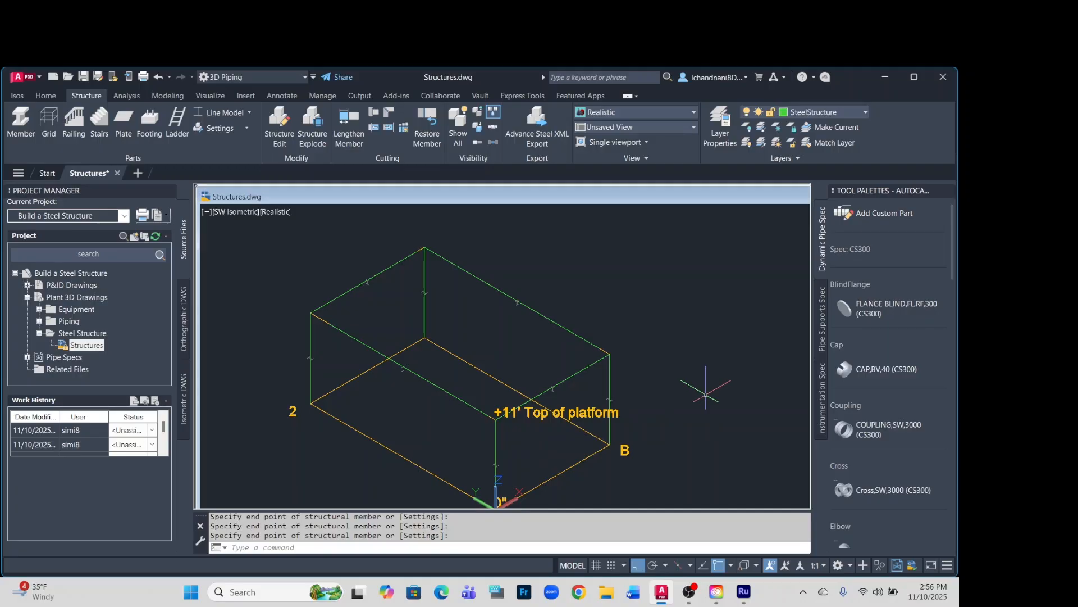
Switch the structural display to Outline Model and examine the joint between the beams and the column at corner A1.
{"action": "left_click", "coordinate": [250, 113]}
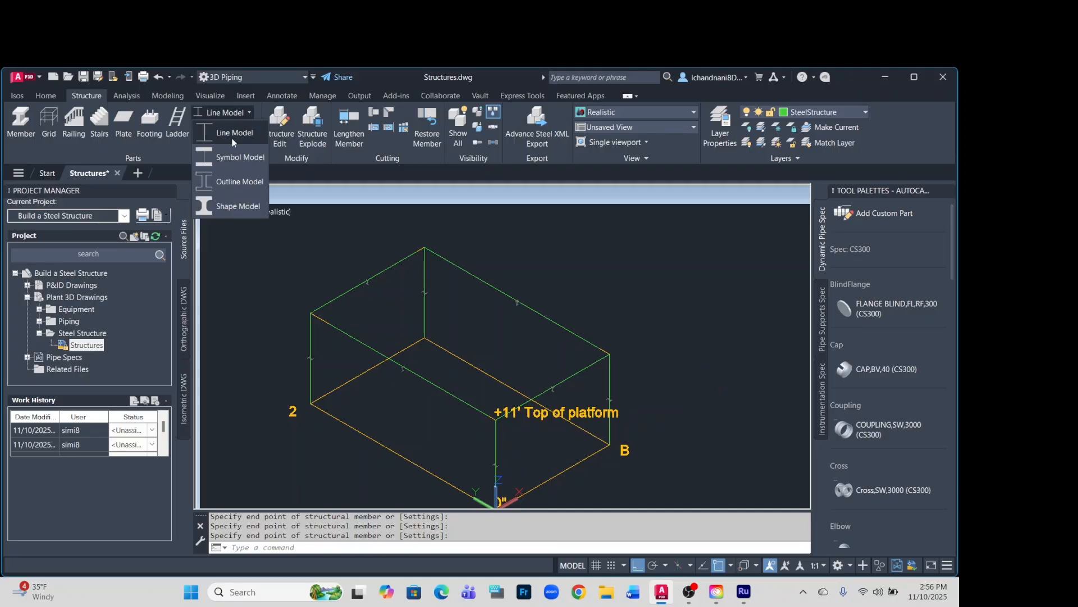
{"action": "left_click", "coordinate": [236, 181]}
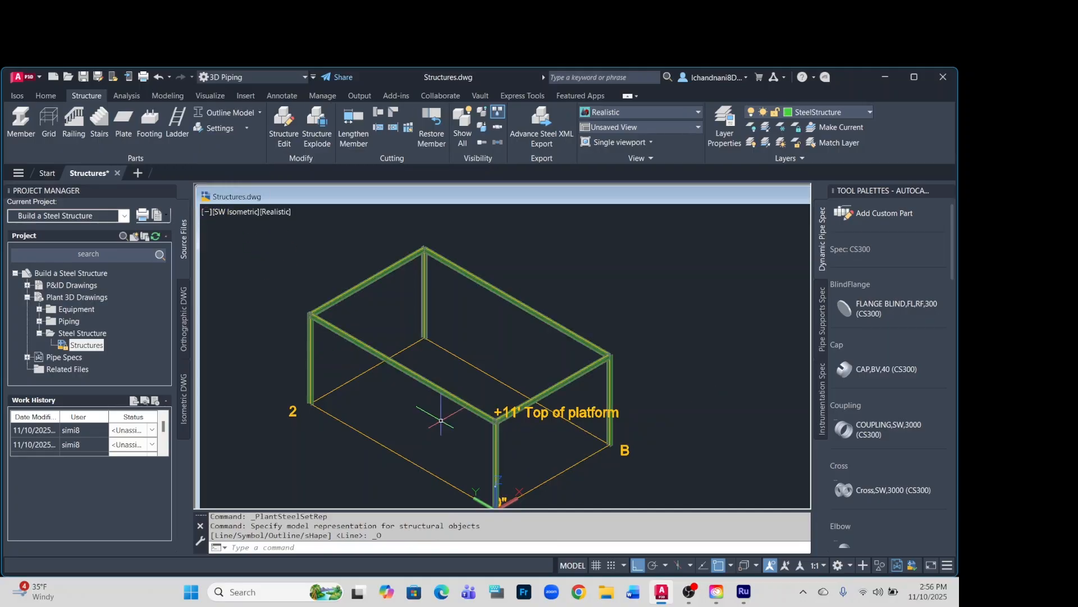
{"action": "scroll", "coordinate": [441, 420], "scroll_direction": "up", "scroll_amount": 8}
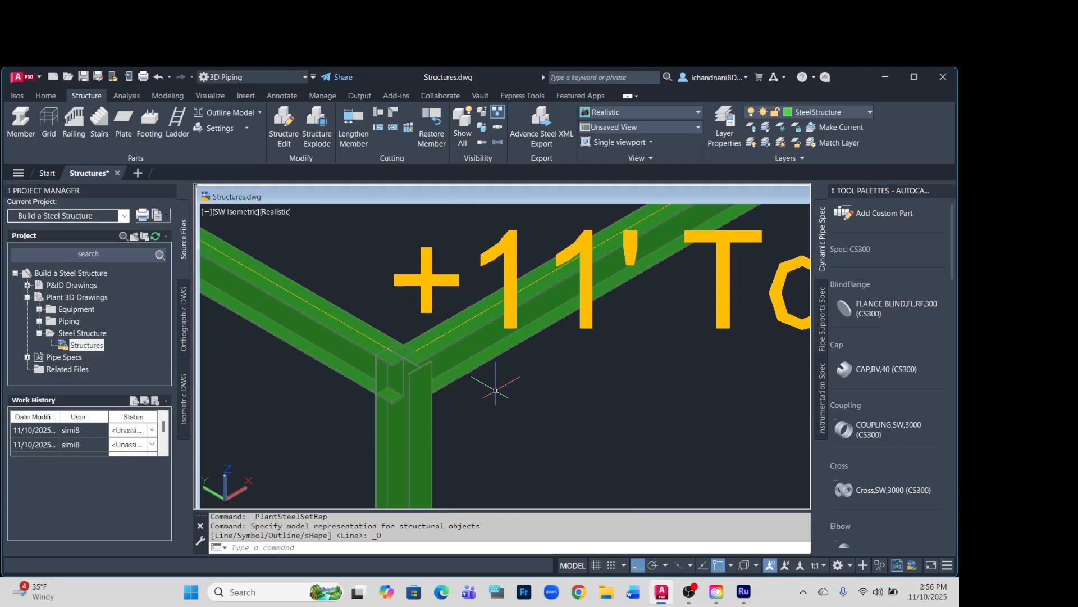
{"action": "scroll", "coordinate": [495, 389], "scroll_direction": "down", "scroll_amount": 2}
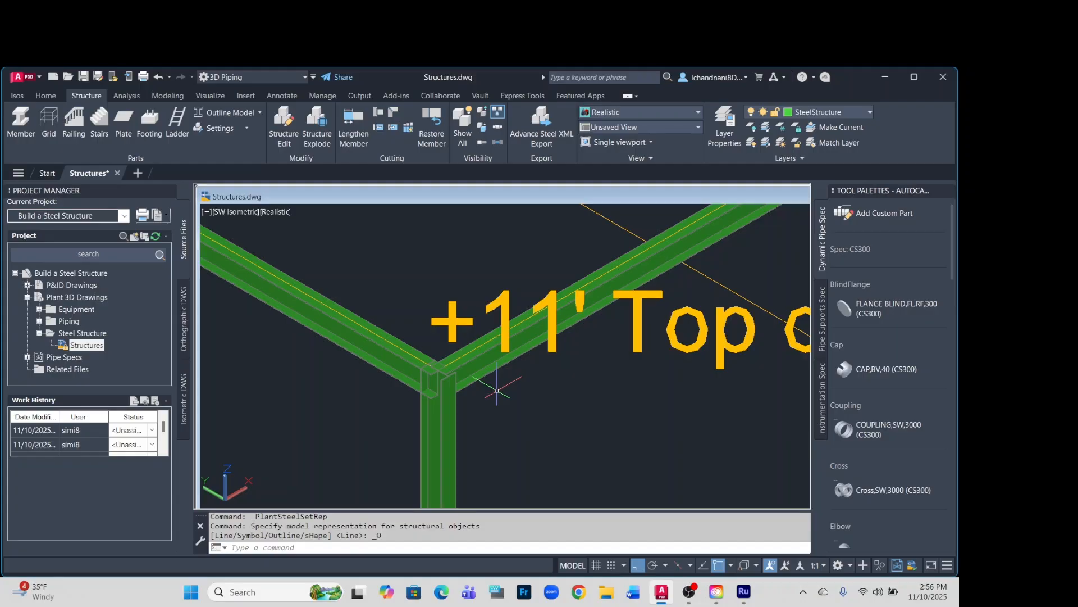
{"action": "scroll", "coordinate": [445, 371], "scroll_direction": "up", "scroll_amount": 3}
{"action": "scroll", "coordinate": [445, 371], "scroll_direction": "down", "scroll_amount": 2}
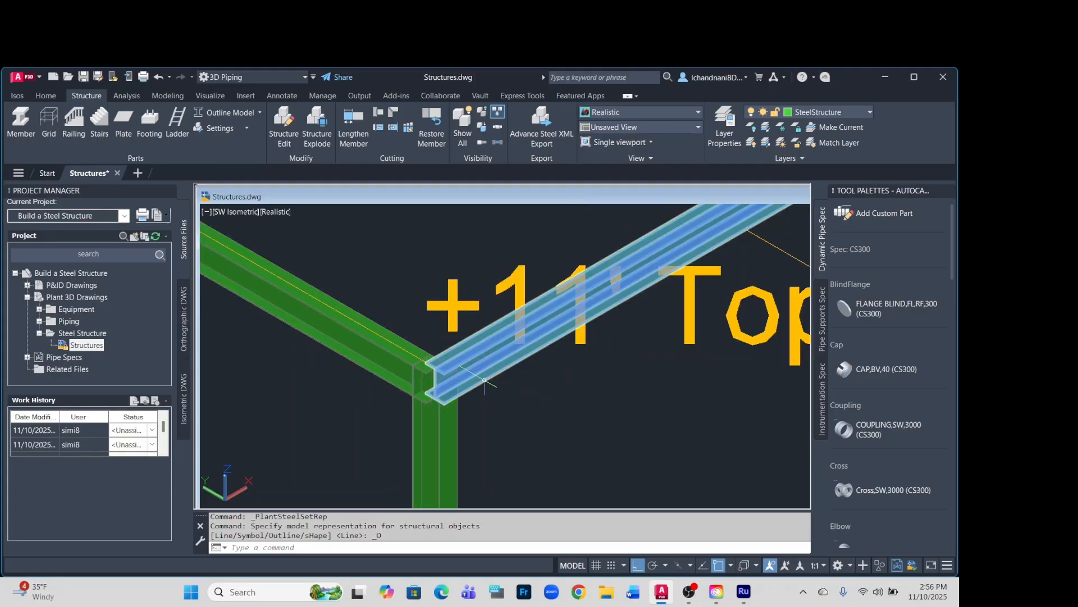
{"action": "scroll", "coordinate": [483, 382], "scroll_direction": "down", "scroll_amount": 2}
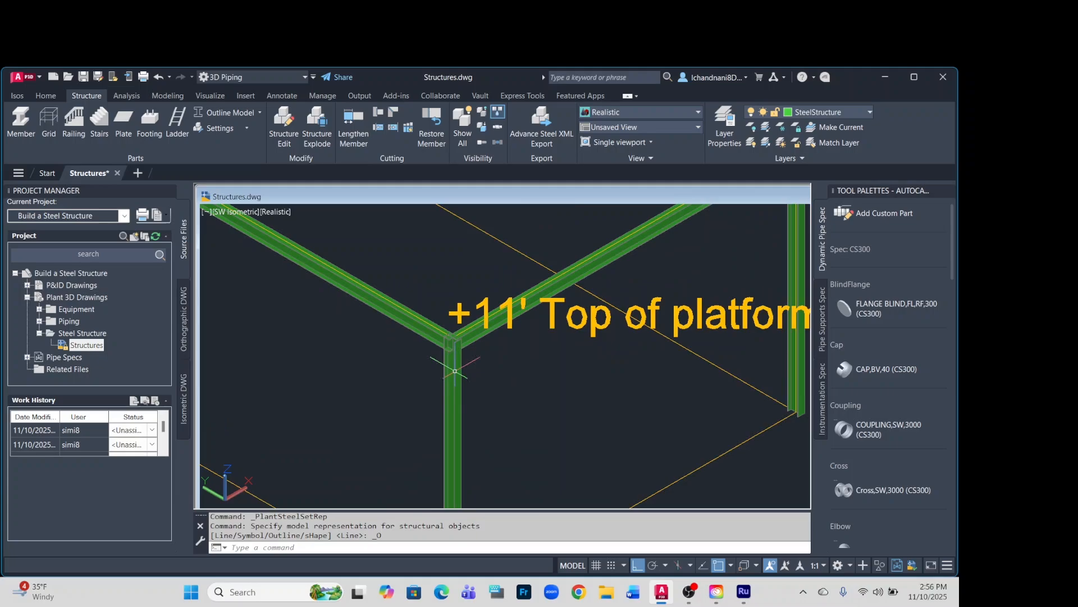
Edit the A1 column so its insertion point is at the centre of the W6x9 section's bottom flange.
{"action": "left_click", "coordinate": [453, 409]}
{"action": "right_click", "coordinate": [455, 405]}
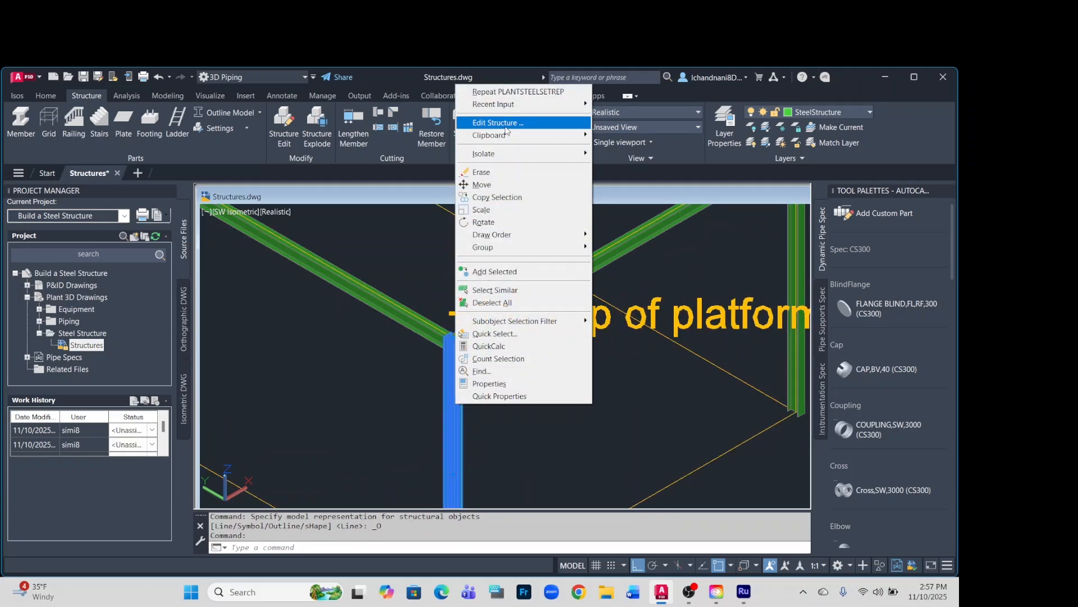
{"action": "left_click", "coordinate": [504, 124]}
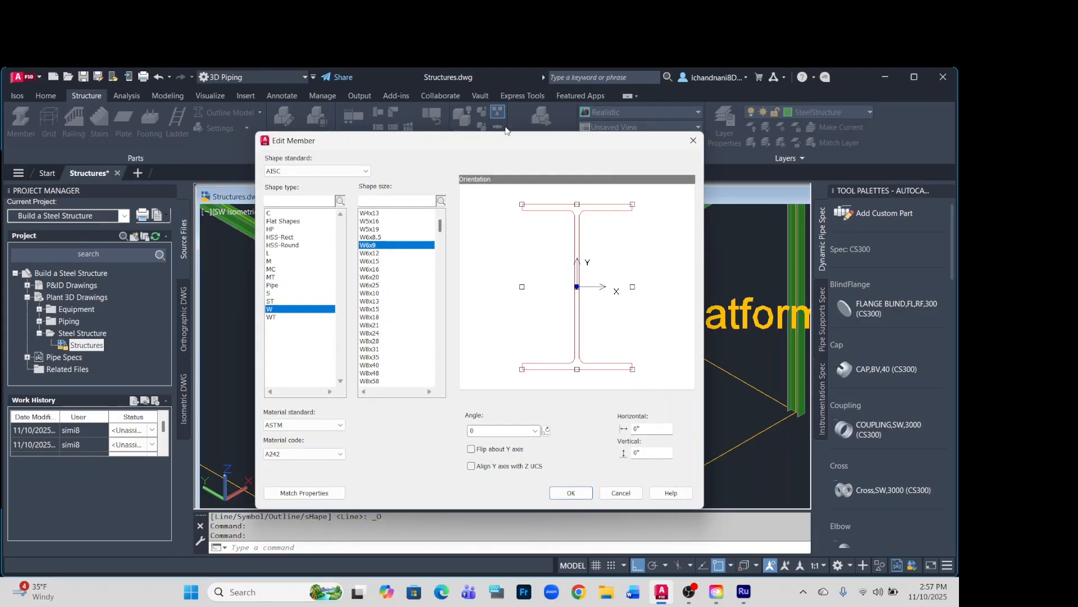
{"action": "left_click", "coordinate": [576, 369]}
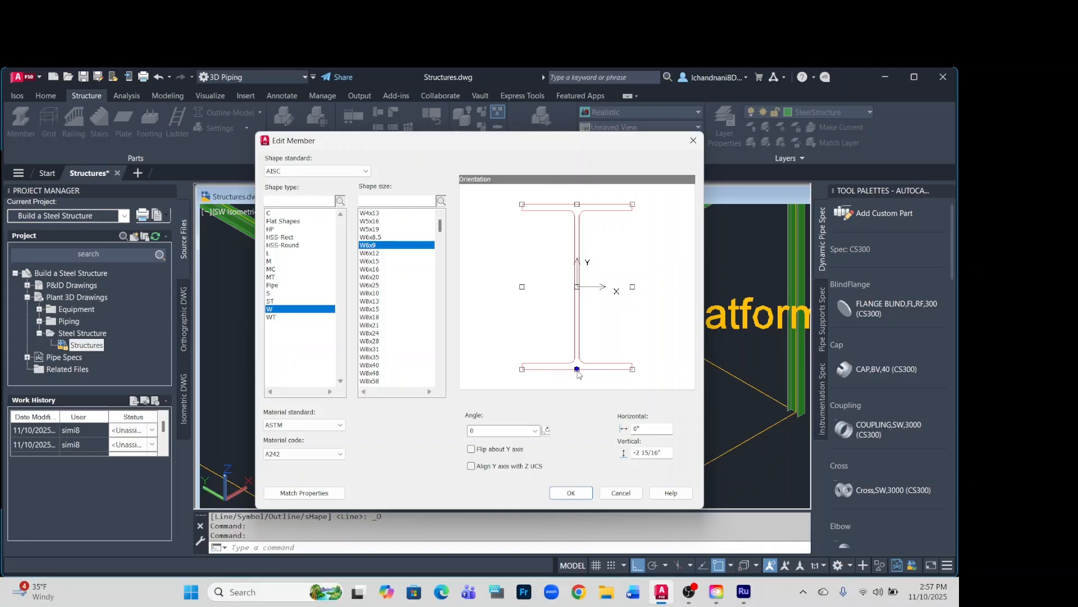
{"action": "left_click", "coordinate": [570, 493]}
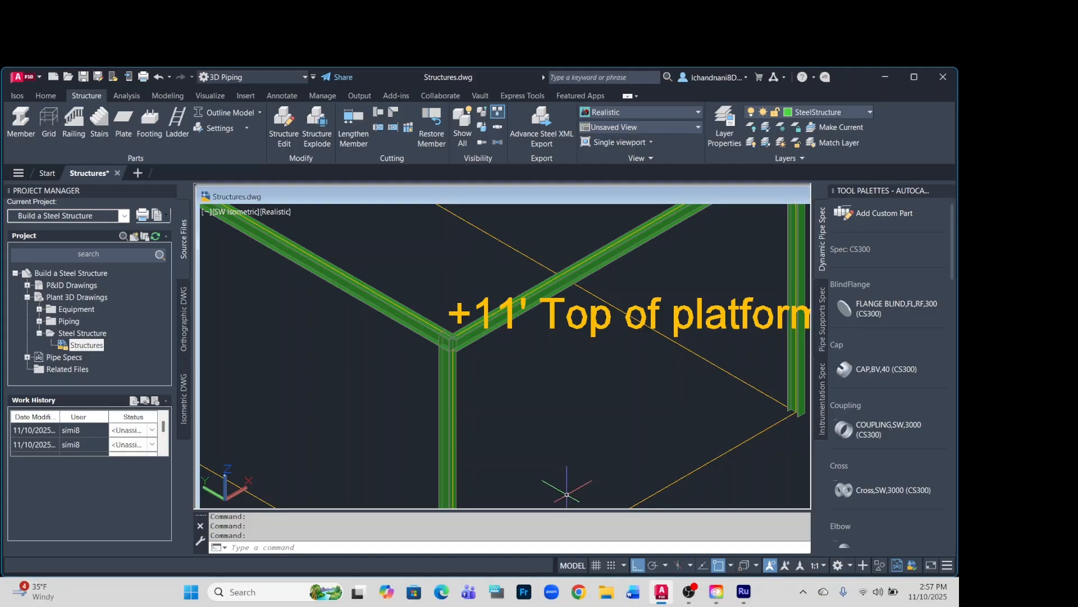
Cut back the A1–B1 platform beam at corner A1, using the A1–A2 beam as the limiting member.
{"action": "scroll", "coordinate": [436, 332], "scroll_direction": "up", "scroll_amount": 5}
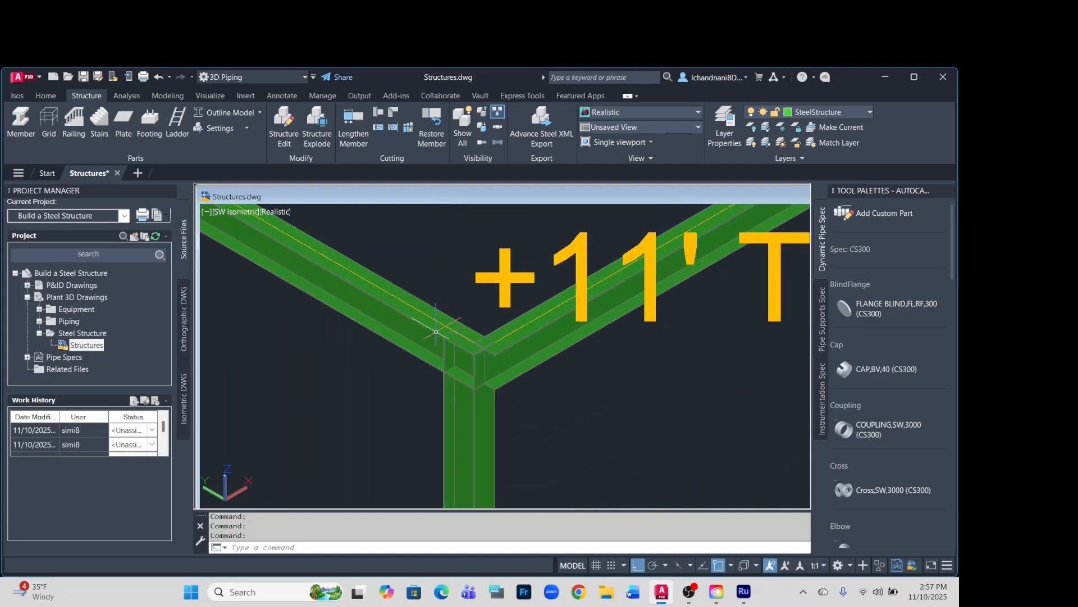
{"action": "scroll", "coordinate": [443, 306], "scroll_direction": "up", "scroll_amount": 3}
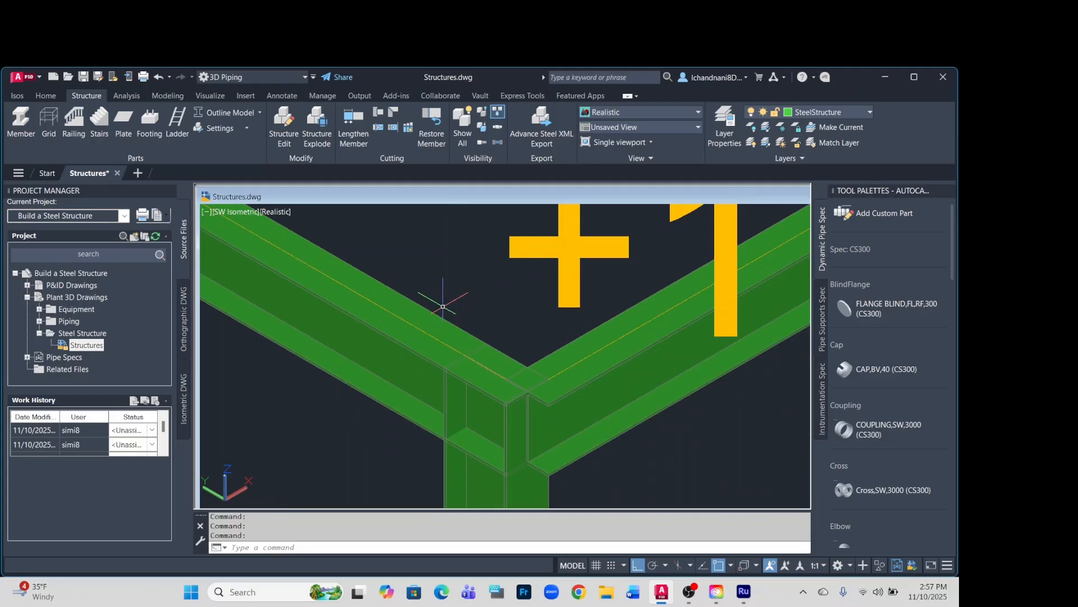
{"action": "scroll", "coordinate": [443, 307], "scroll_direction": "down", "scroll_amount": 2}
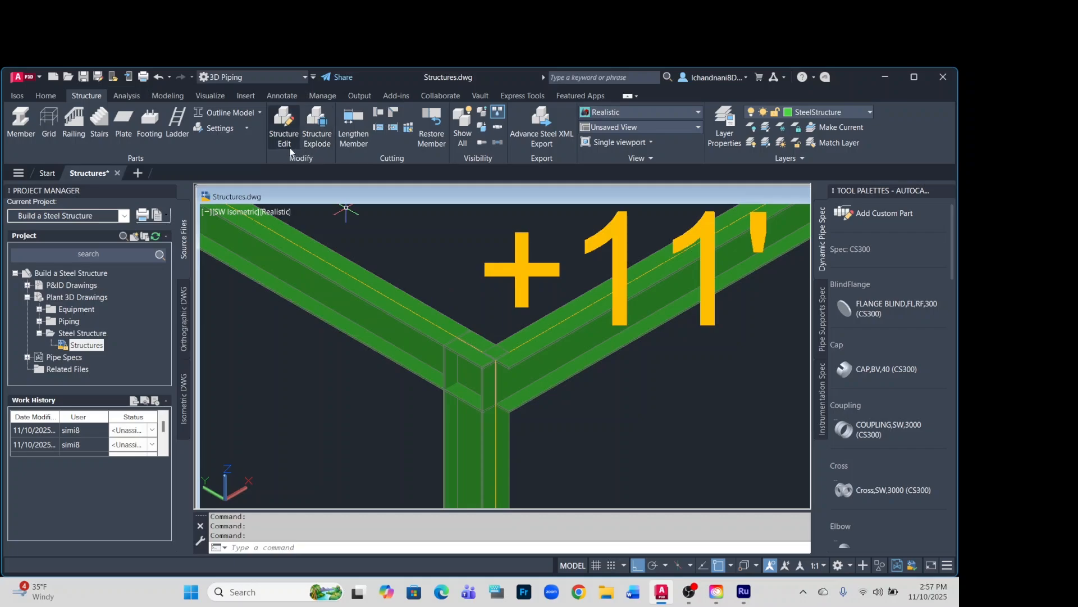
{"action": "left_click", "coordinate": [381, 115]}
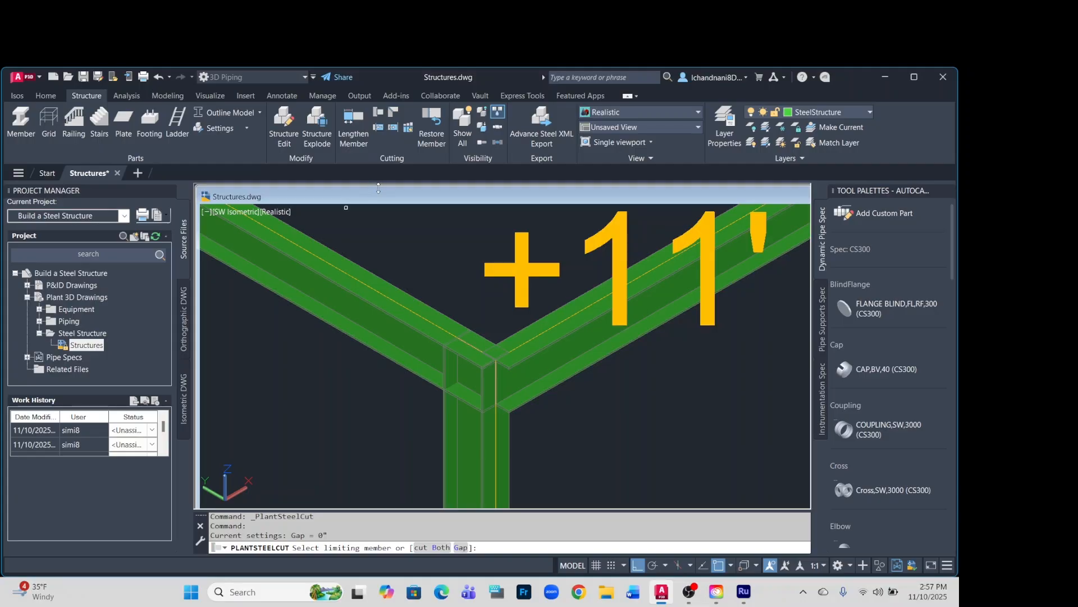
{"action": "scroll", "coordinate": [379, 278], "scroll_direction": "down", "scroll_amount": 2}
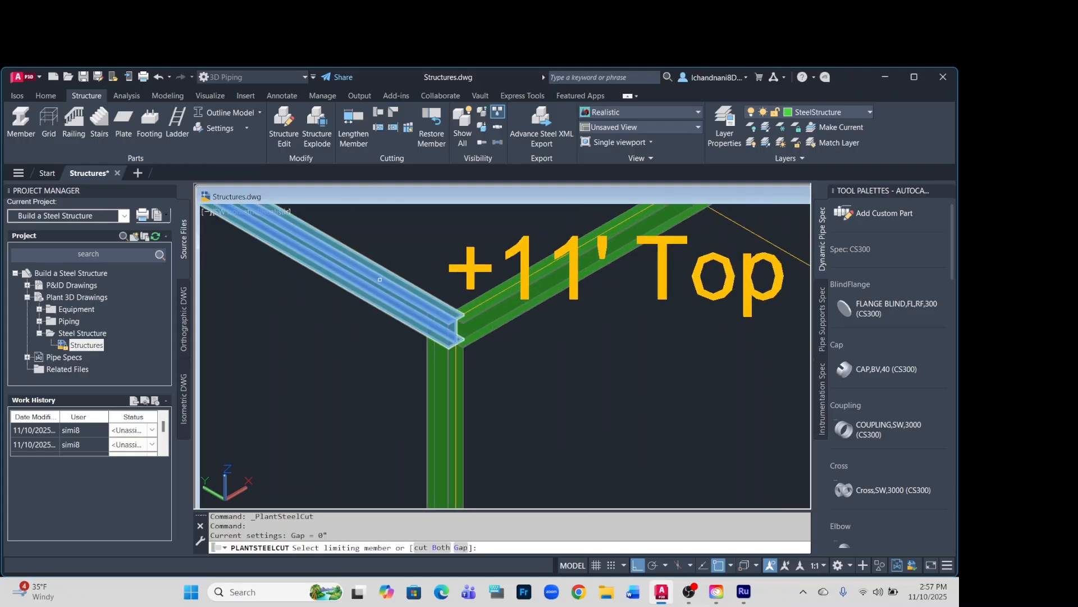
{"action": "left_click", "coordinate": [380, 279]}
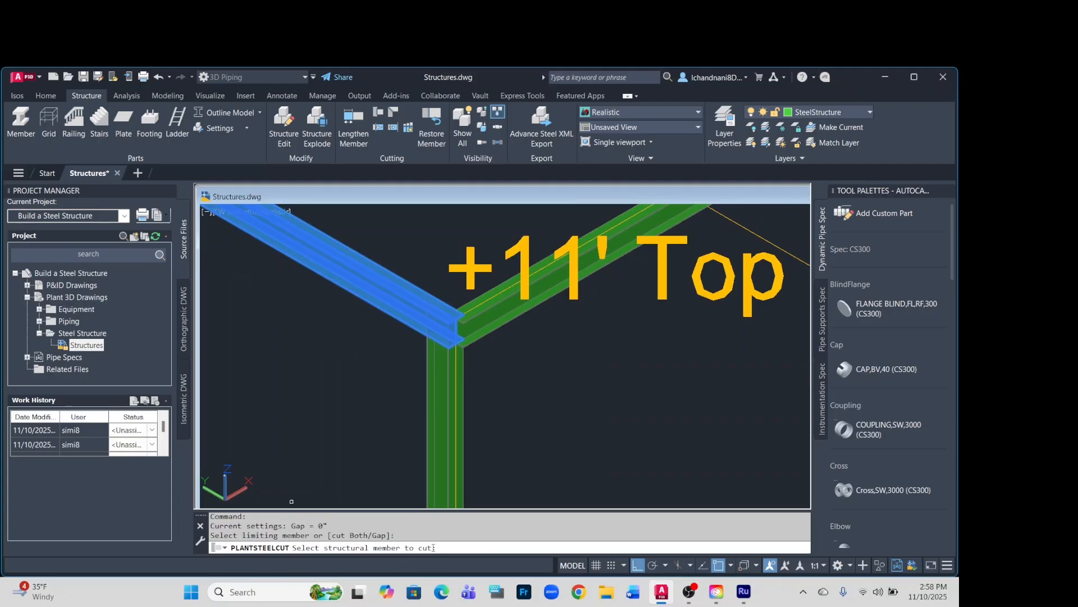
{"action": "left_click", "coordinate": [498, 326]}
{"action": "left_click", "coordinate": [493, 322]}
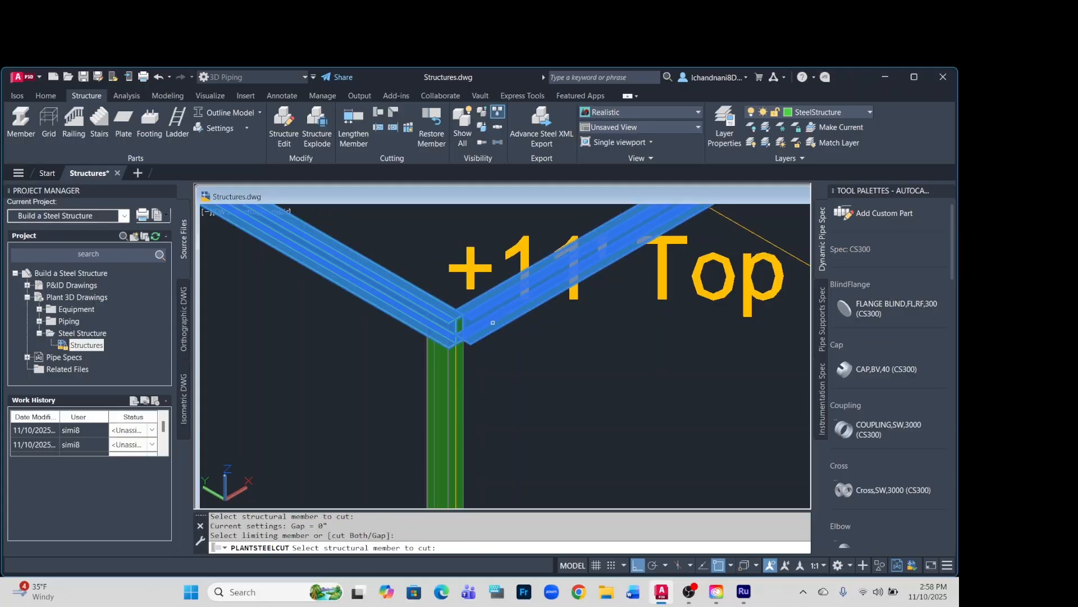
{"action": "left_click", "coordinate": [492, 322]}
{"action": "scroll", "coordinate": [494, 337], "scroll_direction": "up", "scroll_amount": 3}
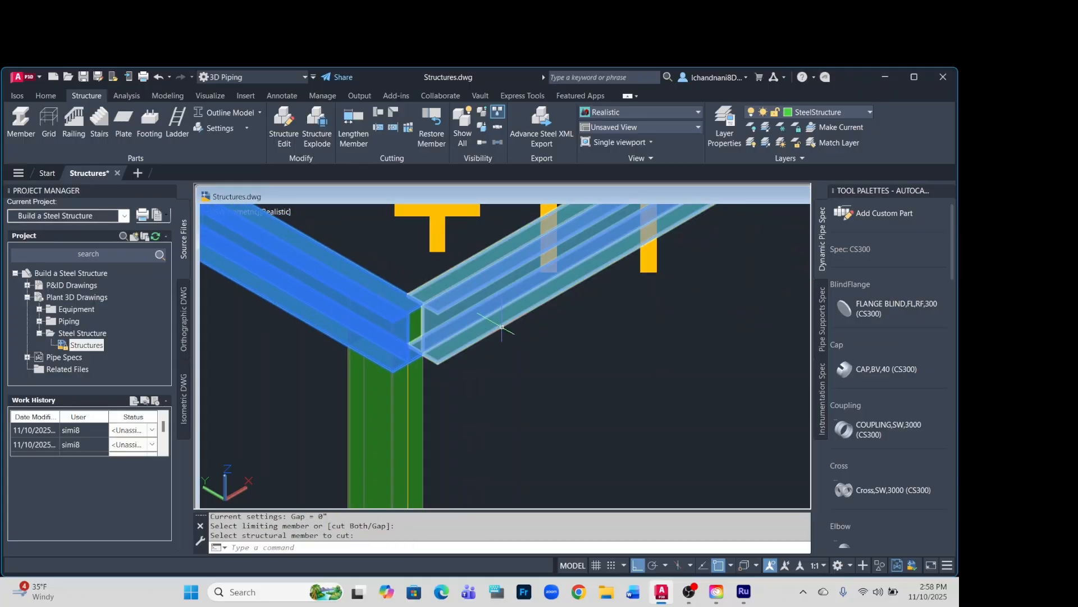
Miter the A1–A2 and A1–B1 platform beams with a bisector cut where they meet at corner A1.
{"action": "left_click", "coordinate": [392, 113]}
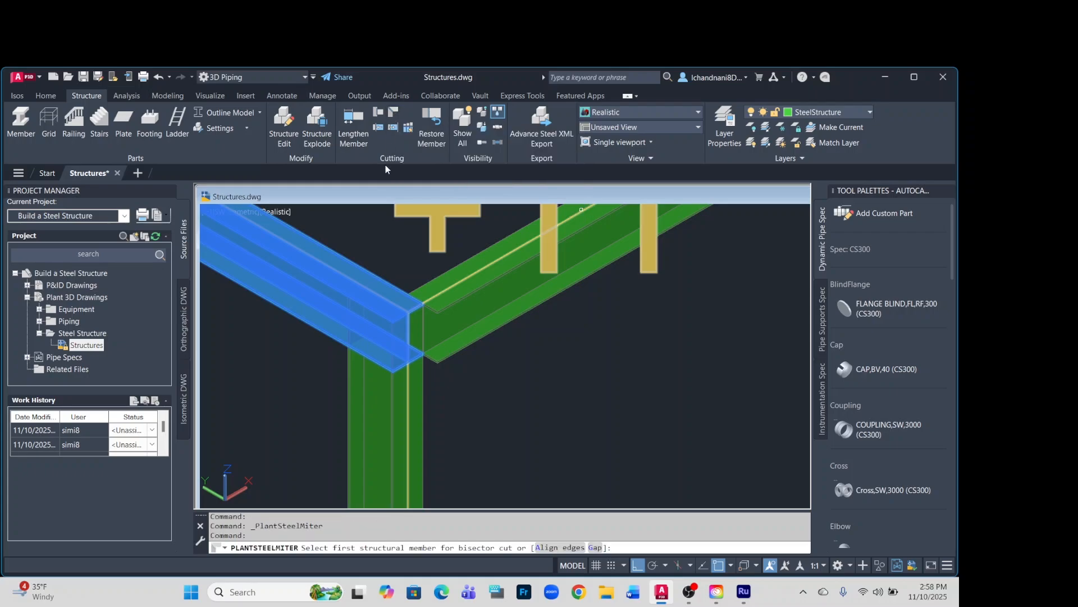
{"action": "left_click", "coordinate": [359, 272]}
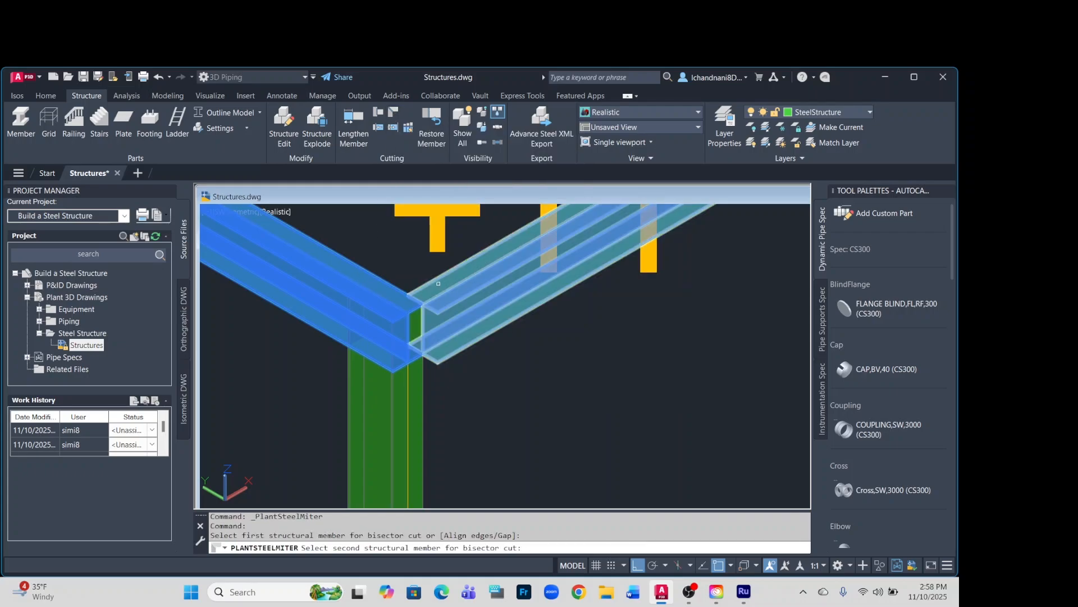
{"action": "left_click", "coordinate": [505, 263]}
{"action": "scroll", "coordinate": [518, 393], "scroll_direction": "down", "scroll_amount": 10}
{"action": "key", "text": "Return"}
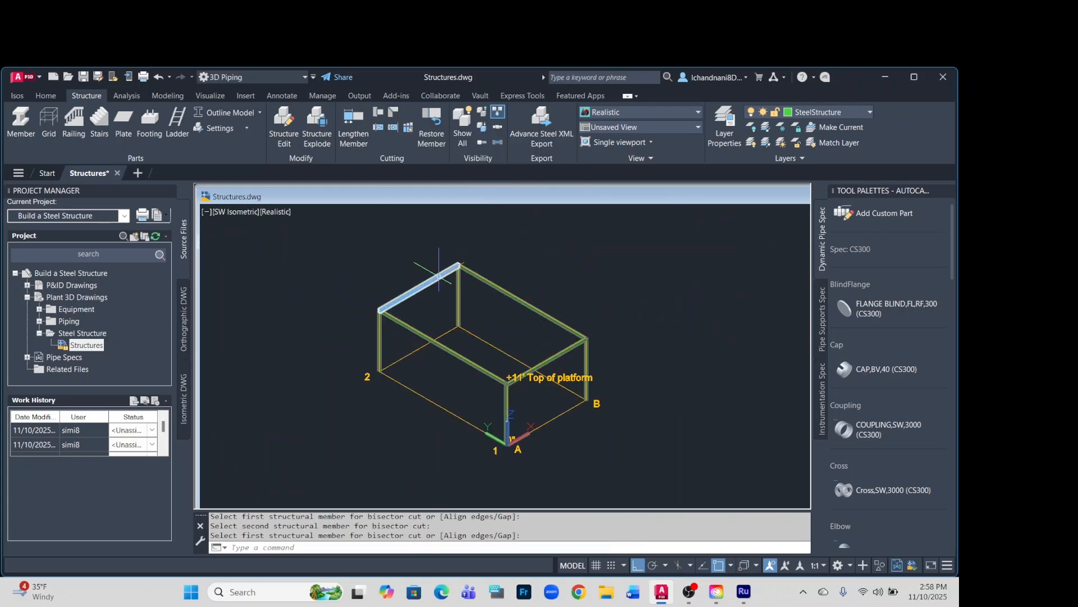
{"action": "scroll", "coordinate": [421, 283], "scroll_direction": "up", "scroll_amount": 3}
{"action": "scroll", "coordinate": [510, 231], "scroll_direction": "up", "scroll_amount": 5}
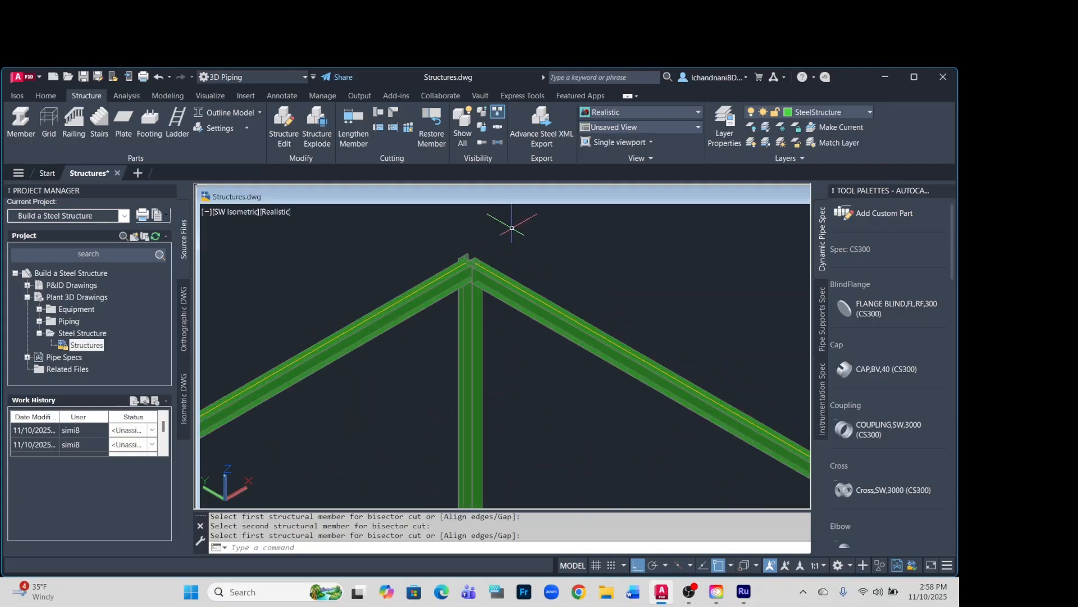
{"action": "scroll", "coordinate": [511, 229], "scroll_direction": "down", "scroll_amount": 2}
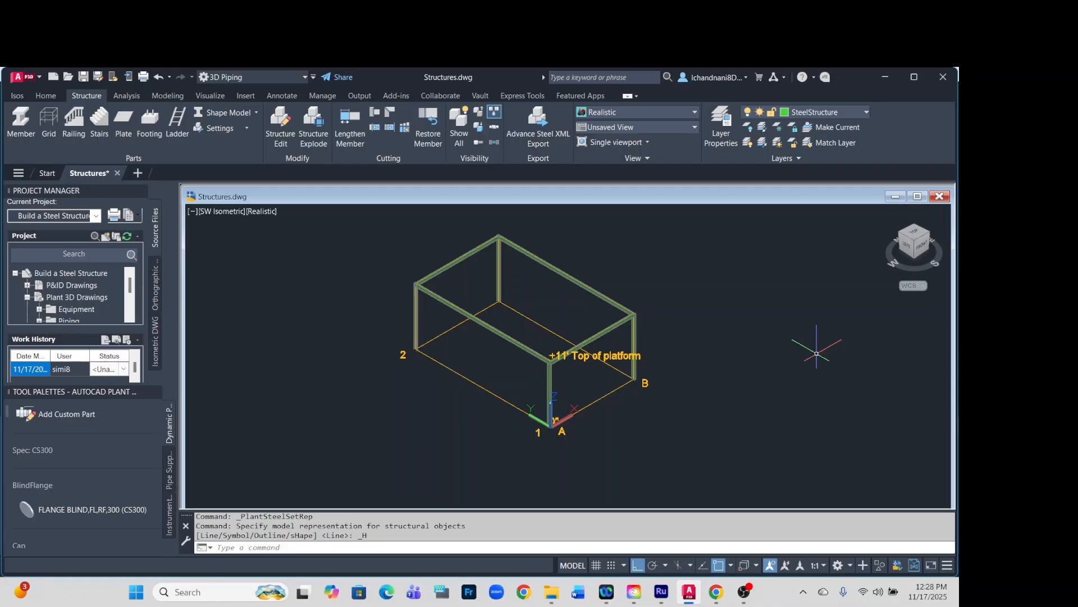
Make Footing the current layer, switch the structural display to Line Model, and check that the Endpoint object snap is enabled.
{"action": "left_click", "coordinate": [866, 113]}
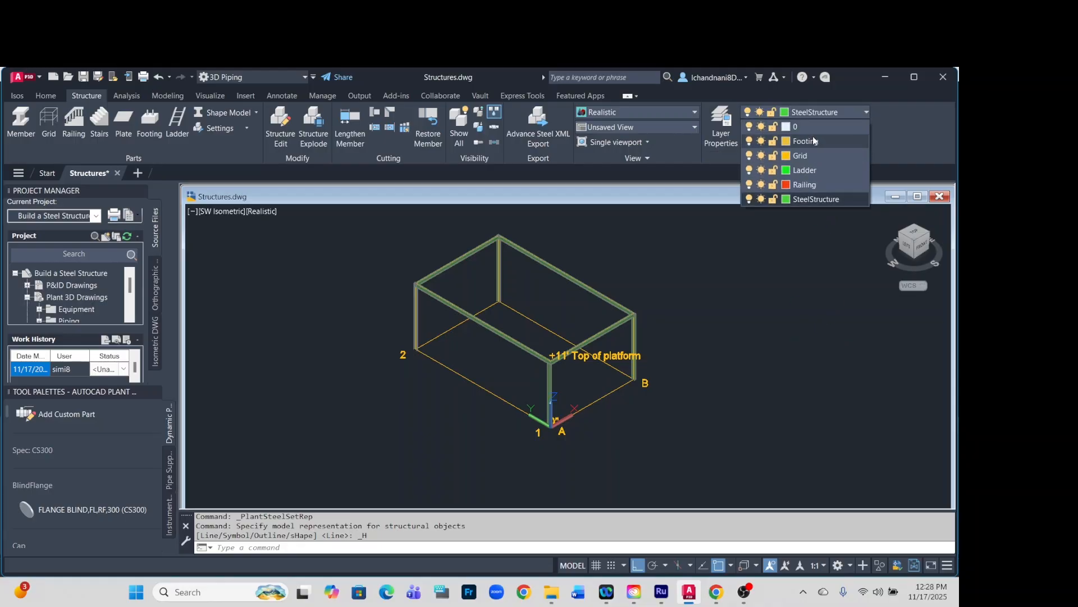
{"action": "left_click", "coordinate": [810, 140]}
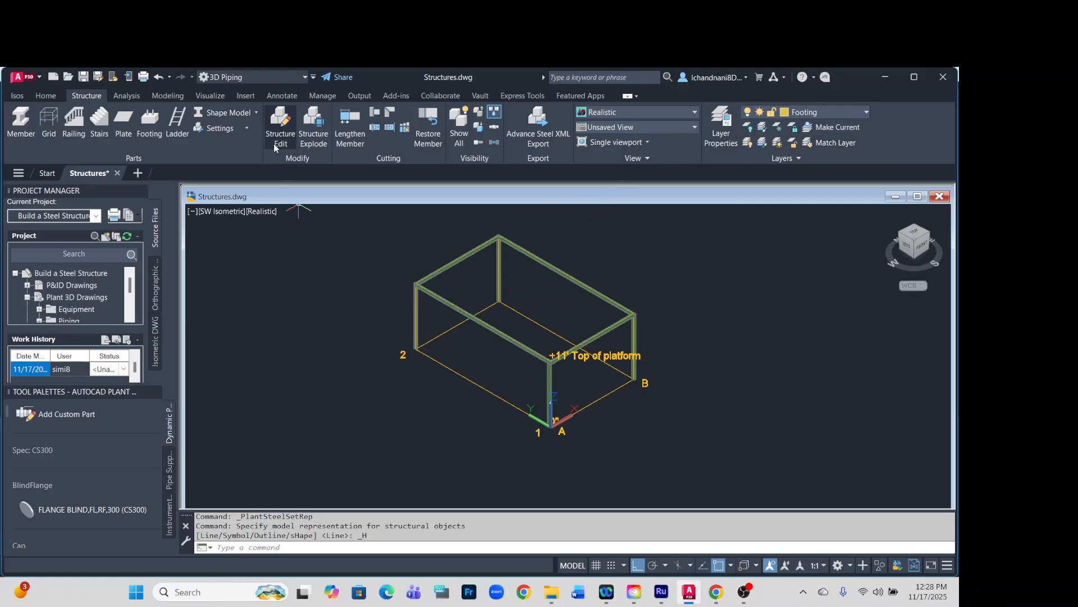
{"action": "left_click", "coordinate": [256, 114]}
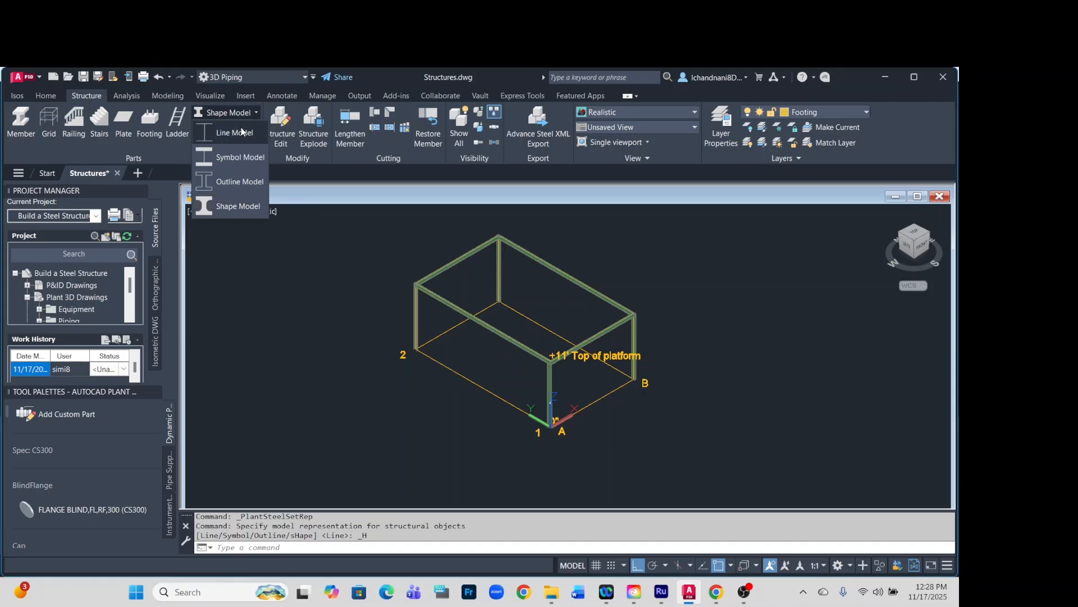
{"action": "left_click", "coordinate": [239, 132]}
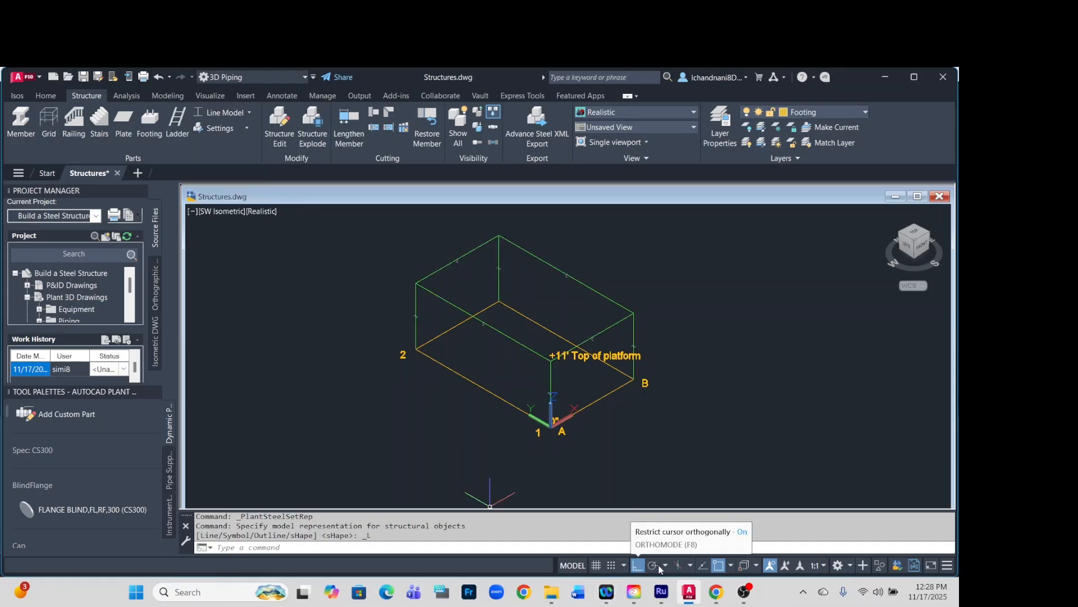
{"action": "left_click", "coordinate": [731, 565]}
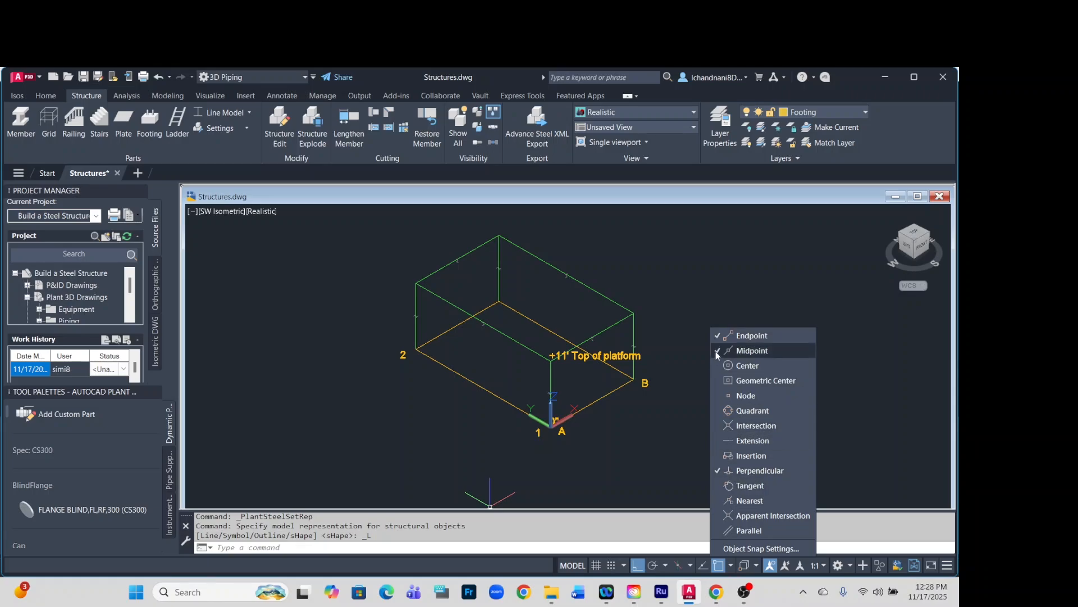
{"action": "left_click", "coordinate": [654, 455]}
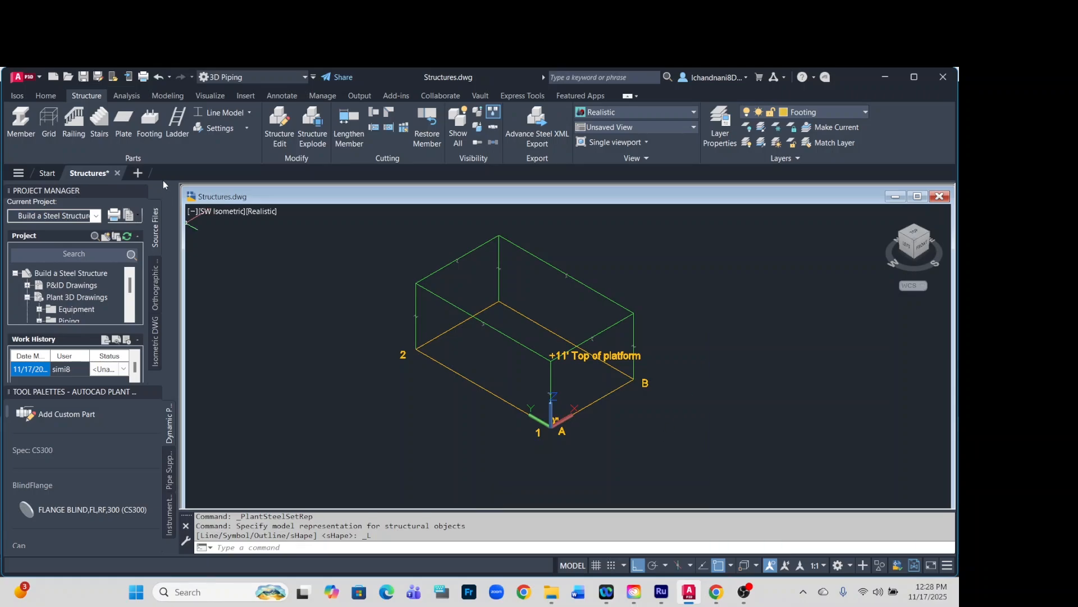
Configure the footing settings with length 1', width 1', depth 2', material standard ASTM and code CONCRETE.
{"action": "left_click", "coordinate": [150, 121]}
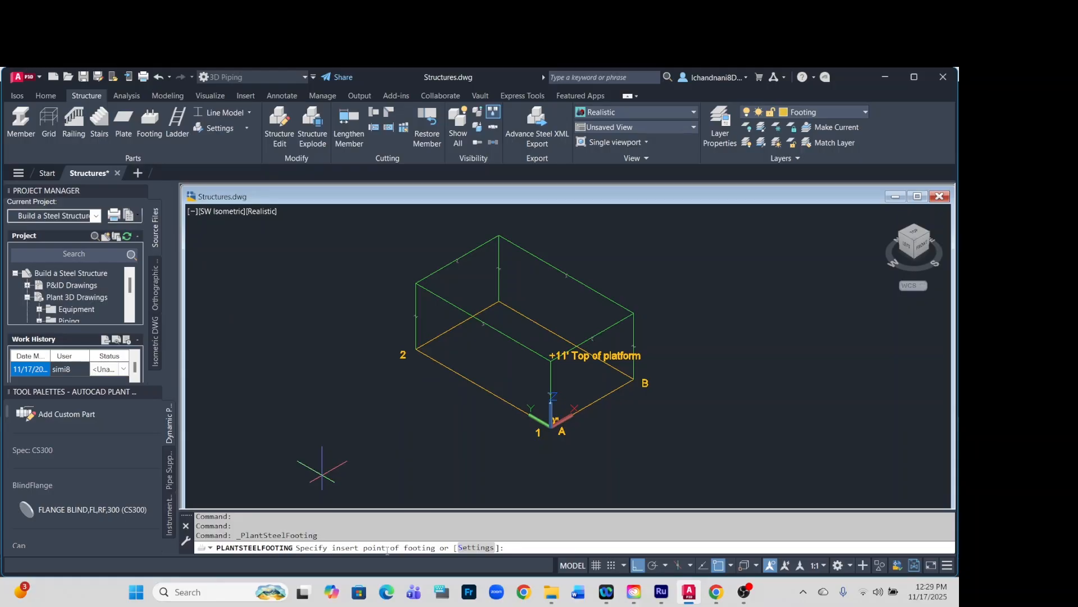
{"action": "left_click", "coordinate": [475, 547]}
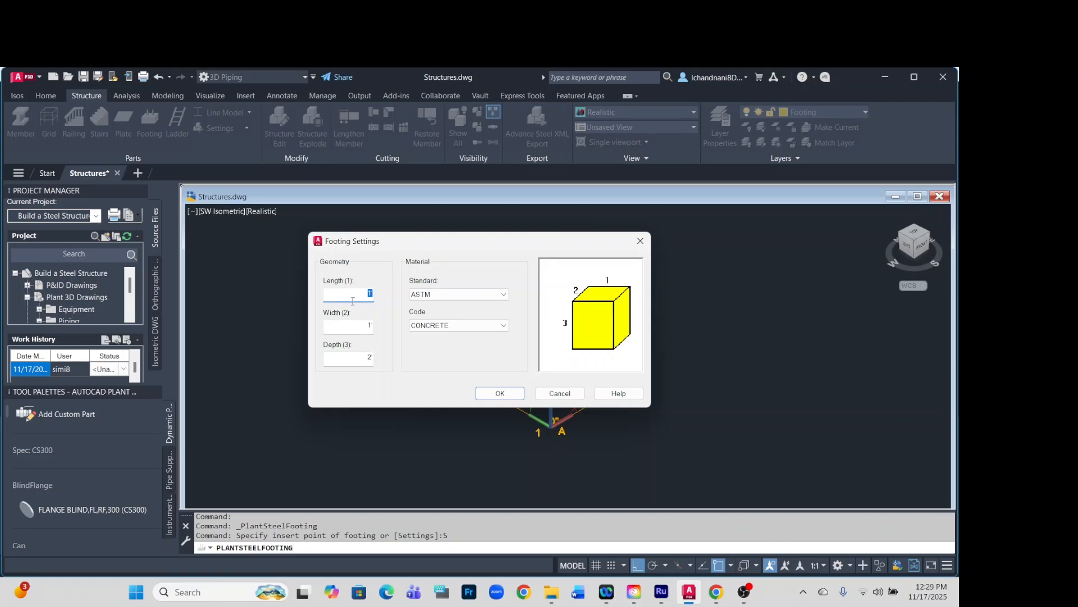
{"action": "left_click", "coordinate": [371, 294]}
{"action": "left_click", "coordinate": [445, 297]}
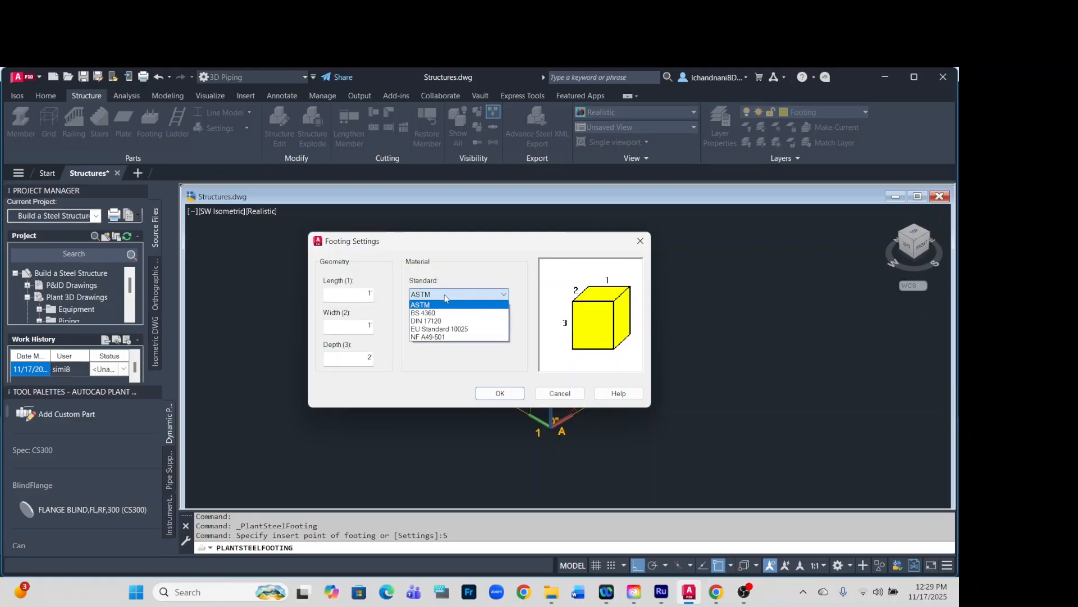
{"action": "left_click", "coordinate": [464, 333]}
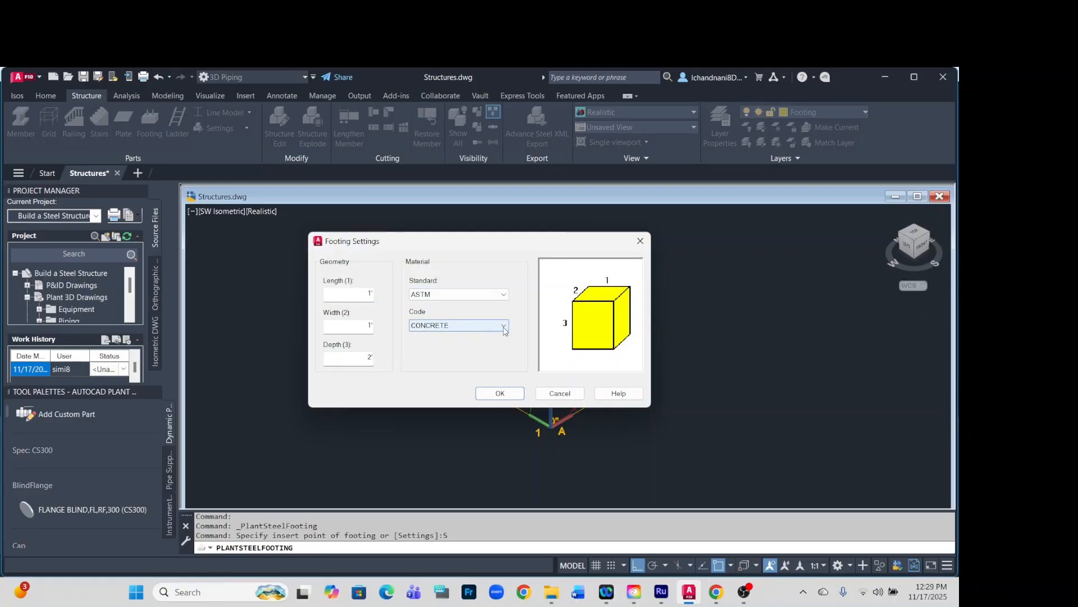
{"action": "left_click", "coordinate": [465, 333]}
{"action": "left_click", "coordinate": [479, 395]}
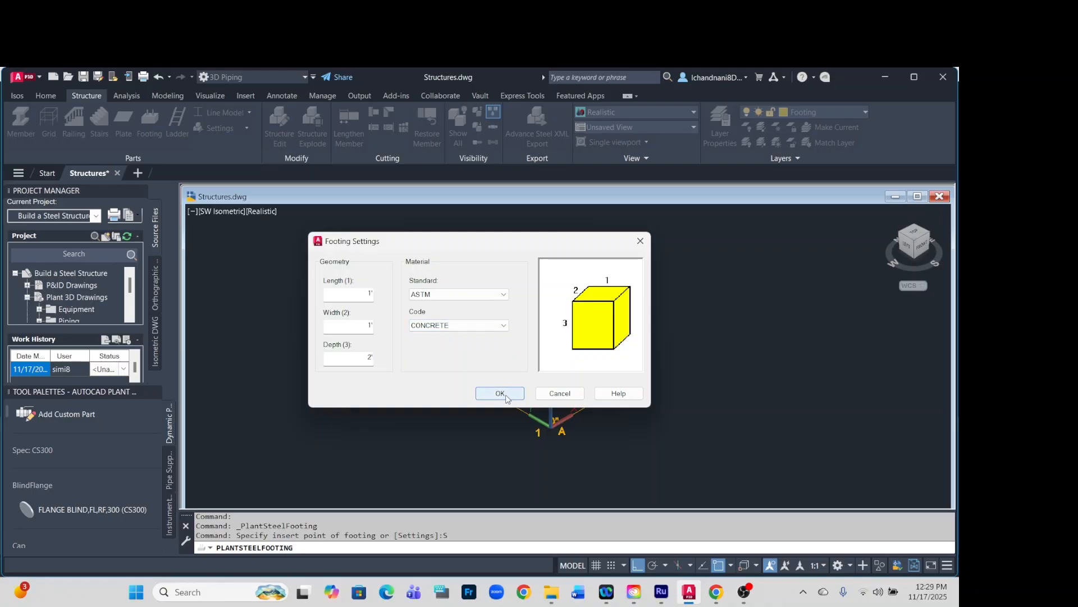
{"action": "left_click", "coordinate": [502, 394]}
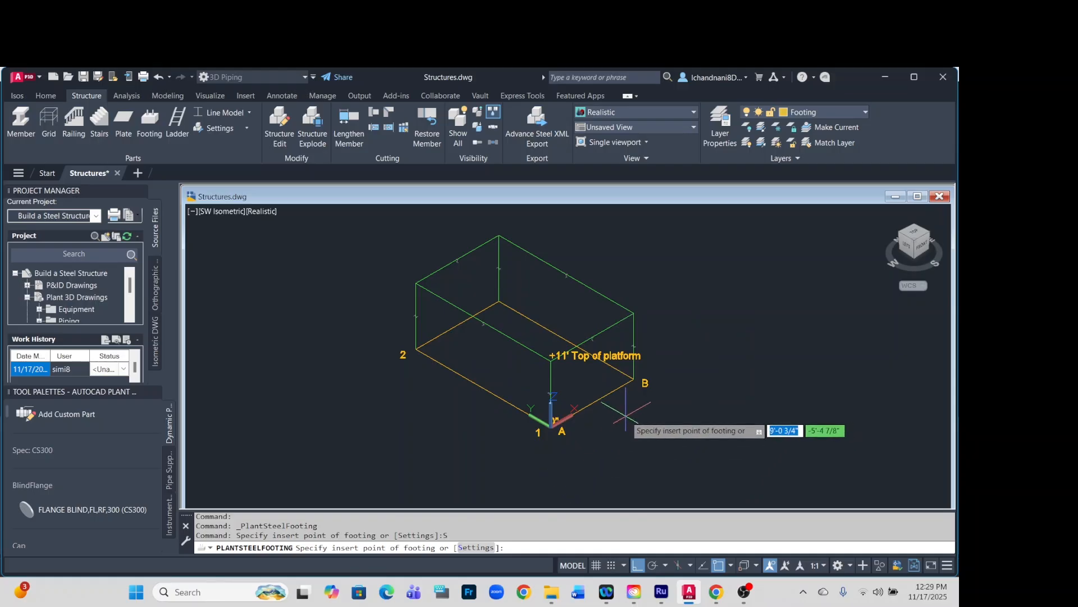
Place footings at the column bases at grid corners B1 and A2.
{"action": "scroll", "coordinate": [627, 416], "scroll_direction": "up", "scroll_amount": 5}
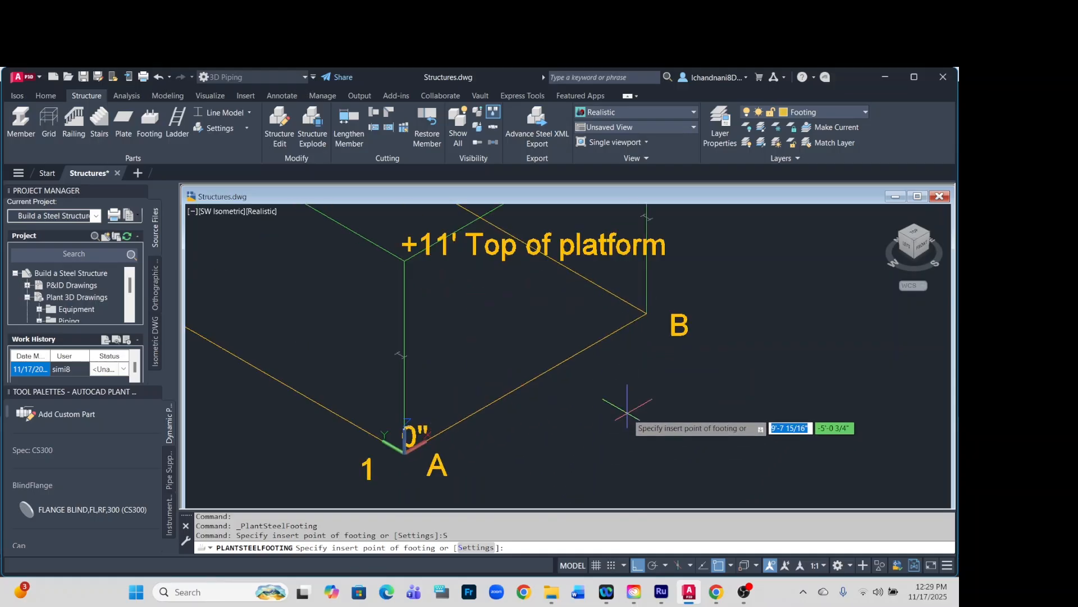
{"action": "left_click", "coordinate": [646, 313]}
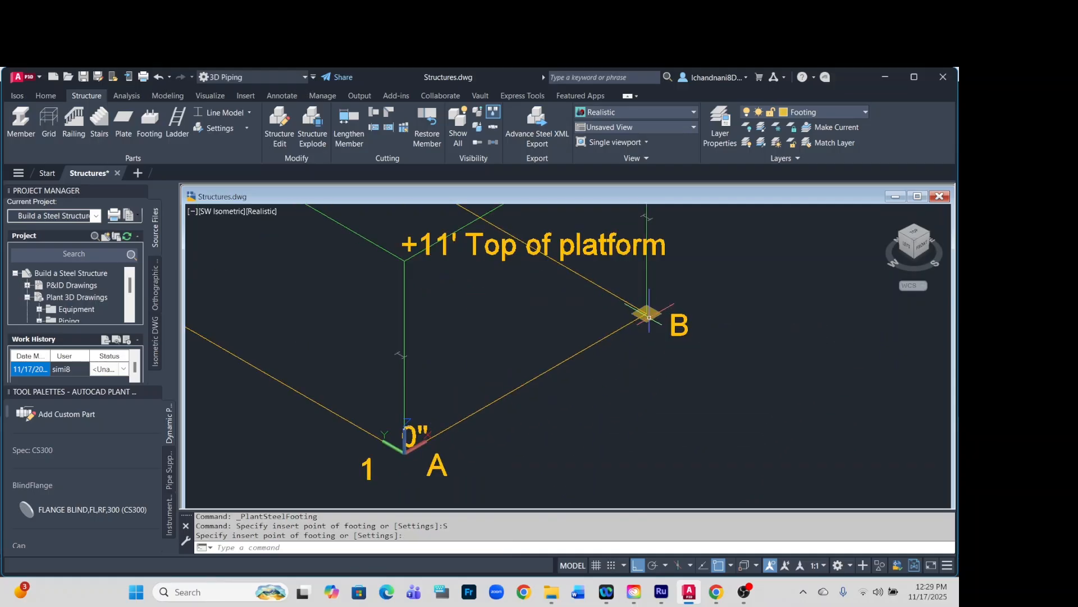
{"action": "scroll", "coordinate": [646, 388], "scroll_direction": "down", "scroll_amount": 6}
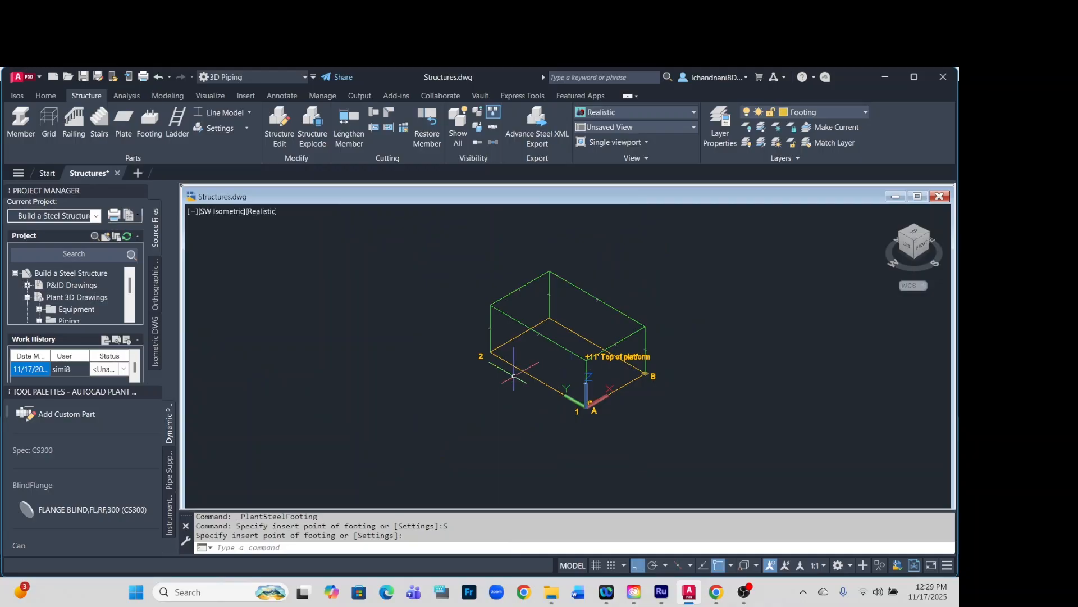
{"action": "key", "text": "Return"}
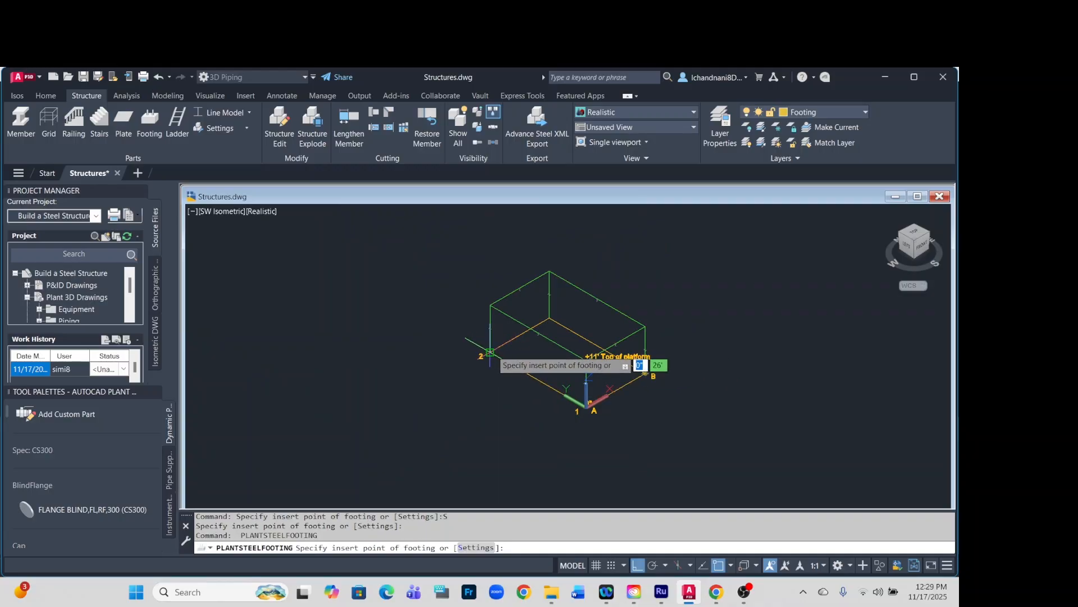
{"action": "left_click", "coordinate": [489, 353]}
{"action": "scroll", "coordinate": [537, 319], "scroll_direction": "up", "scroll_amount": 5}
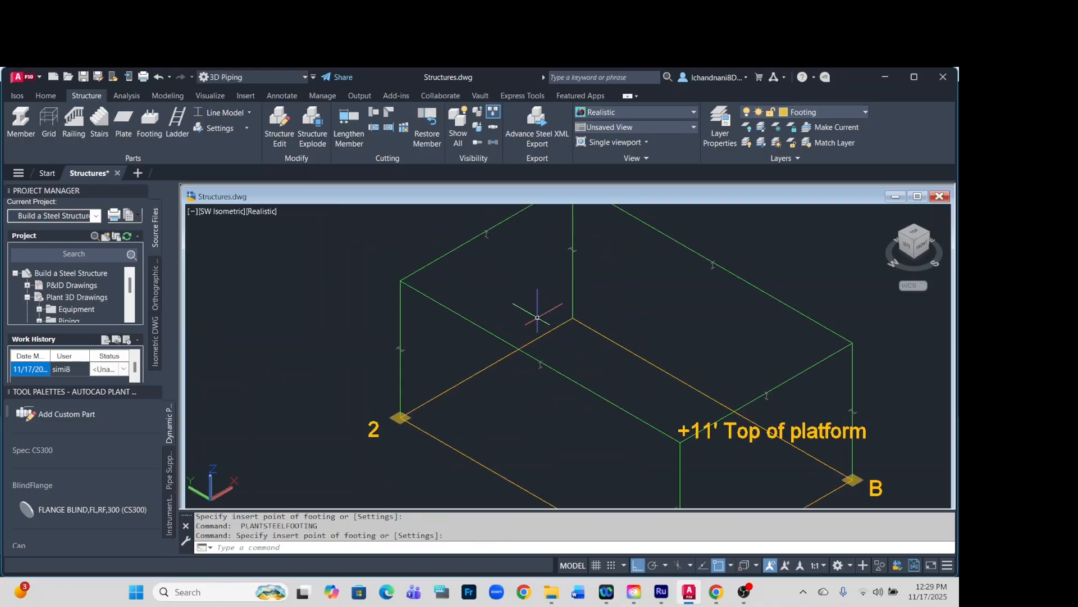
Place footings at the two remaining column bases, at grid corners B2 and A1.
{"action": "key", "text": "Return"}
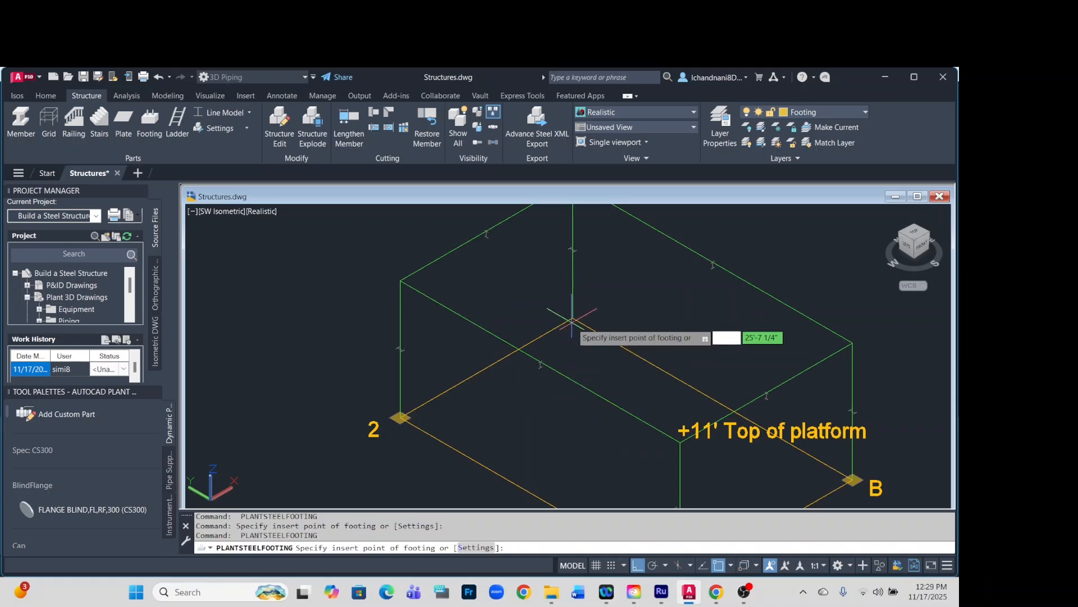
{"action": "left_click", "coordinate": [589, 337]}
{"action": "scroll", "coordinate": [607, 382], "scroll_direction": "down", "scroll_amount": 3}
{"action": "scroll", "coordinate": [634, 416], "scroll_direction": "up", "scroll_amount": 4}
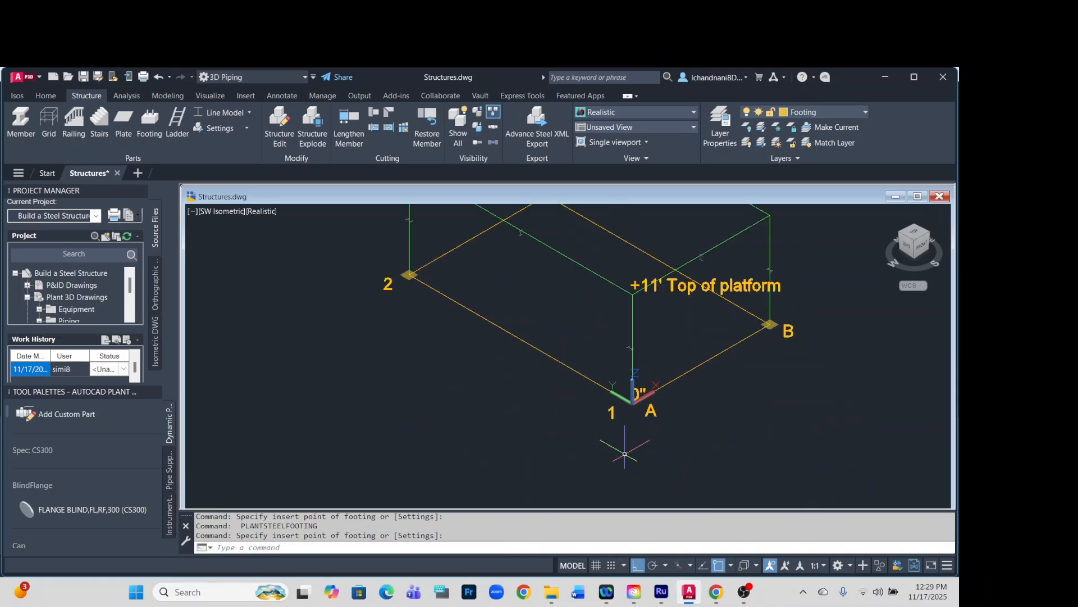
{"action": "key", "text": "Return"}
{"action": "scroll", "coordinate": [638, 433], "scroll_direction": "up", "scroll_amount": 3}
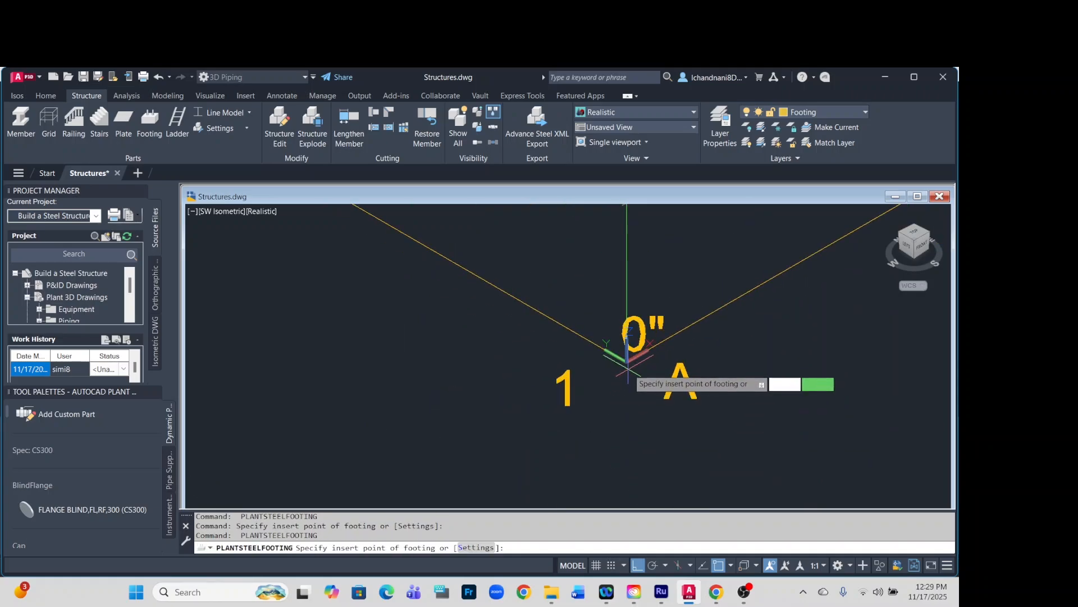
{"action": "left_click", "coordinate": [637, 378]}
{"action": "scroll", "coordinate": [638, 429], "scroll_direction": "down", "scroll_amount": 3}
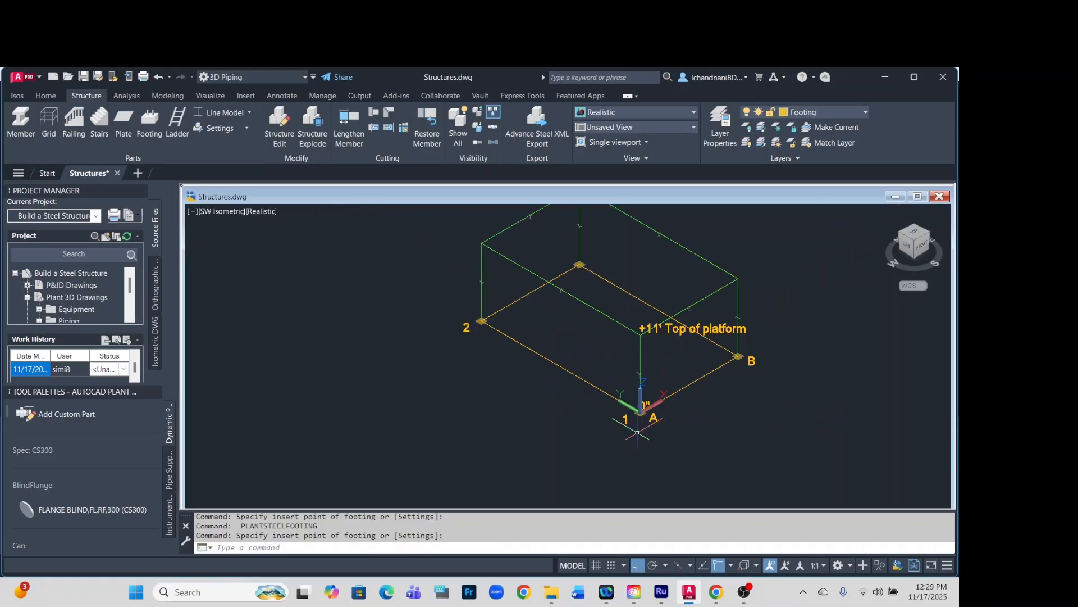
Switch the structural display to Shape Model and examine the footings under the four columns.
{"action": "left_click", "coordinate": [249, 113]}
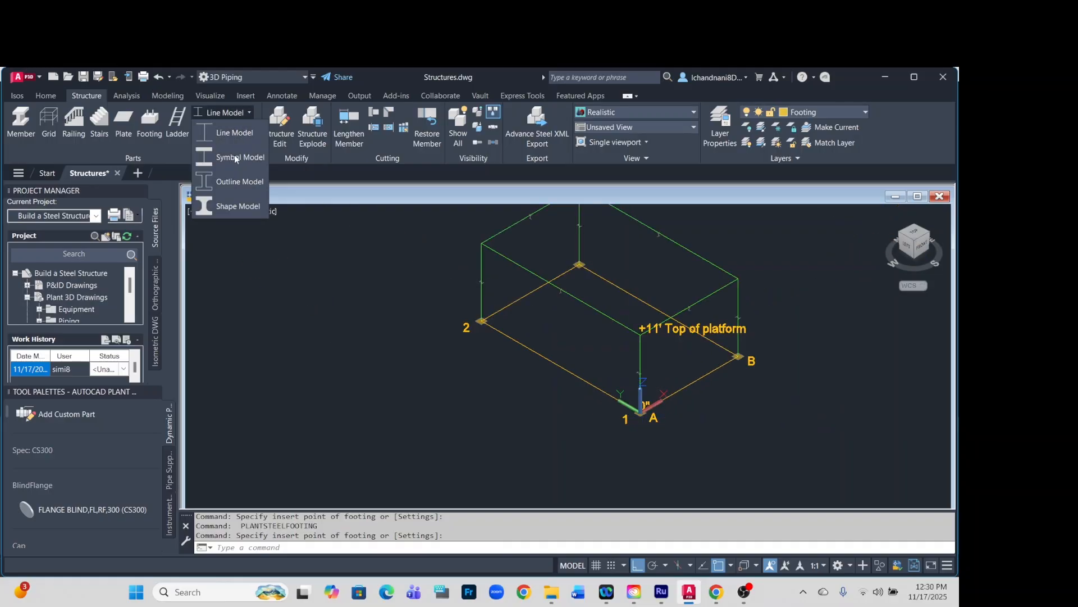
{"action": "left_click", "coordinate": [230, 206]}
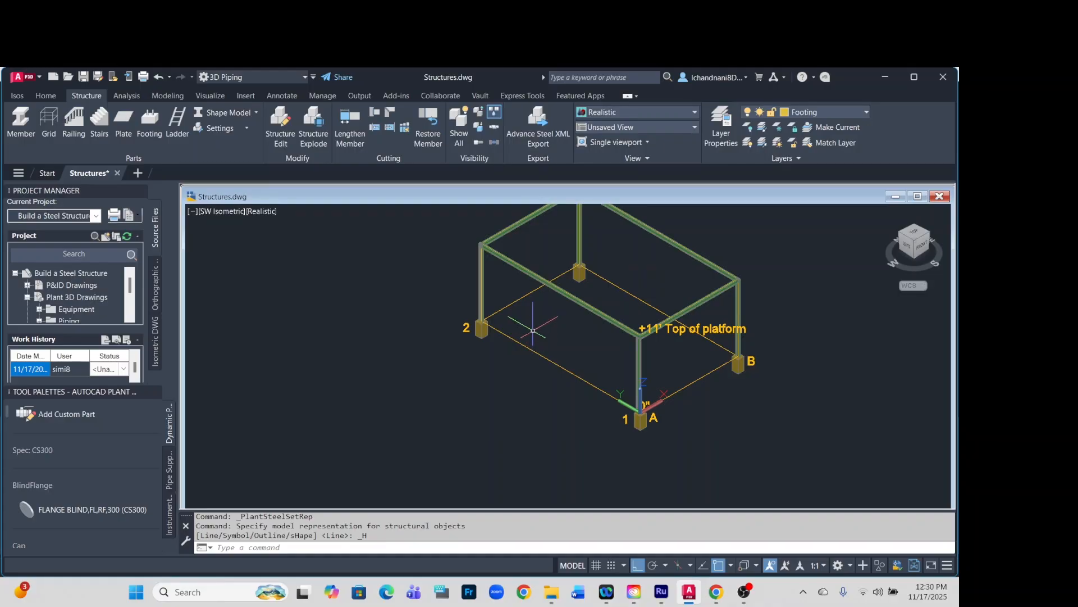
{"action": "scroll", "coordinate": [468, 385], "scroll_direction": "down", "scroll_amount": 2}
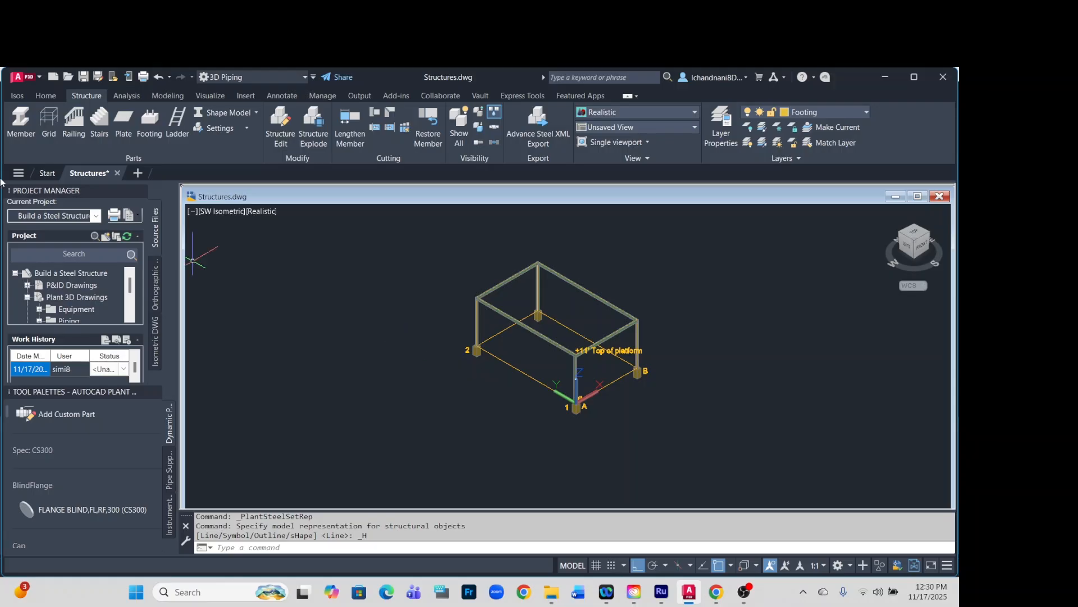
Return the structural display to Line Model and make Ladder the current layer.
{"action": "left_click", "coordinate": [257, 112]}
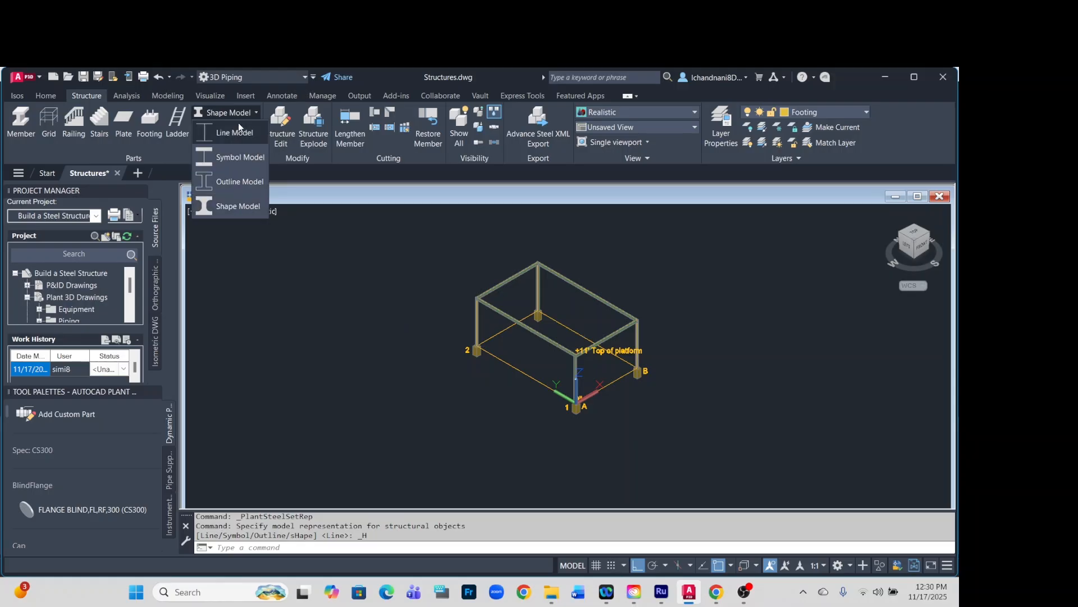
{"action": "left_click", "coordinate": [235, 133]}
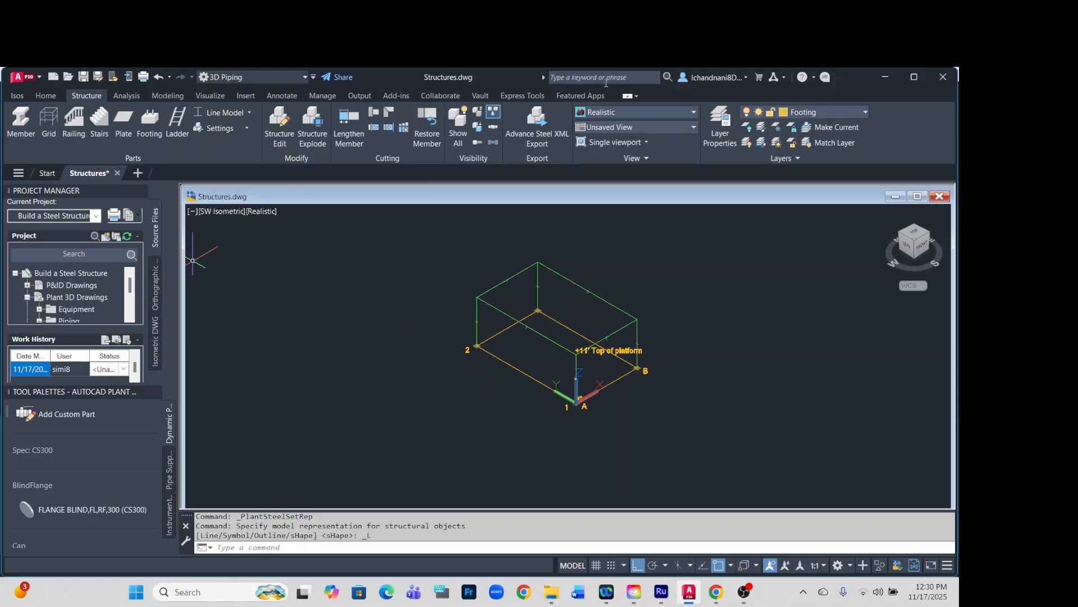
{"action": "left_click", "coordinate": [865, 112]}
{"action": "left_click", "coordinate": [808, 171]}
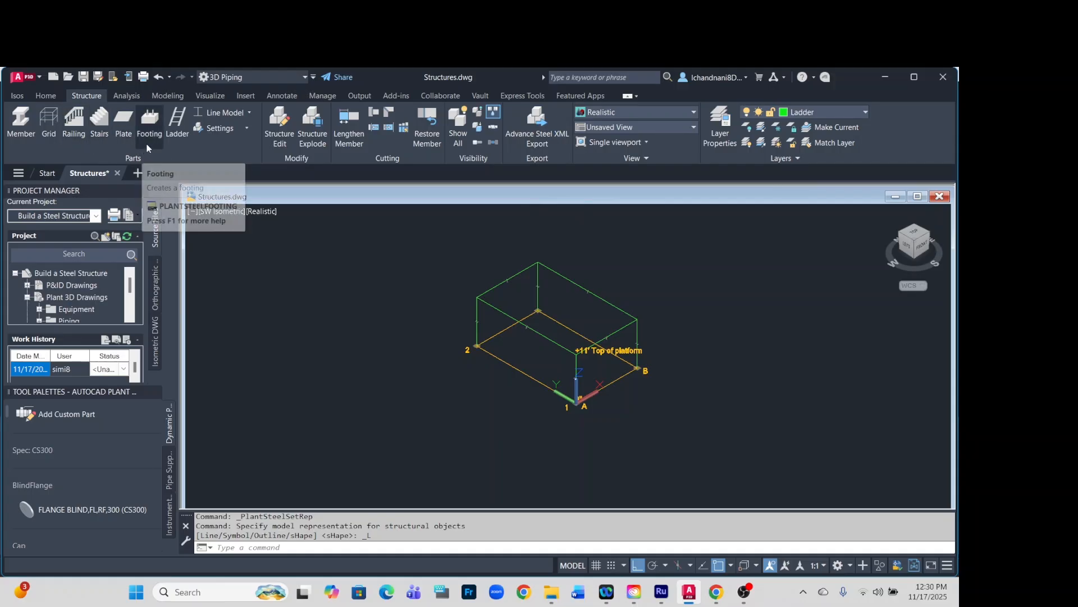
Start a ladder and select the AISC pipe PIPE2STD as the ladder shape in its settings.
{"action": "left_click", "coordinate": [177, 132]}
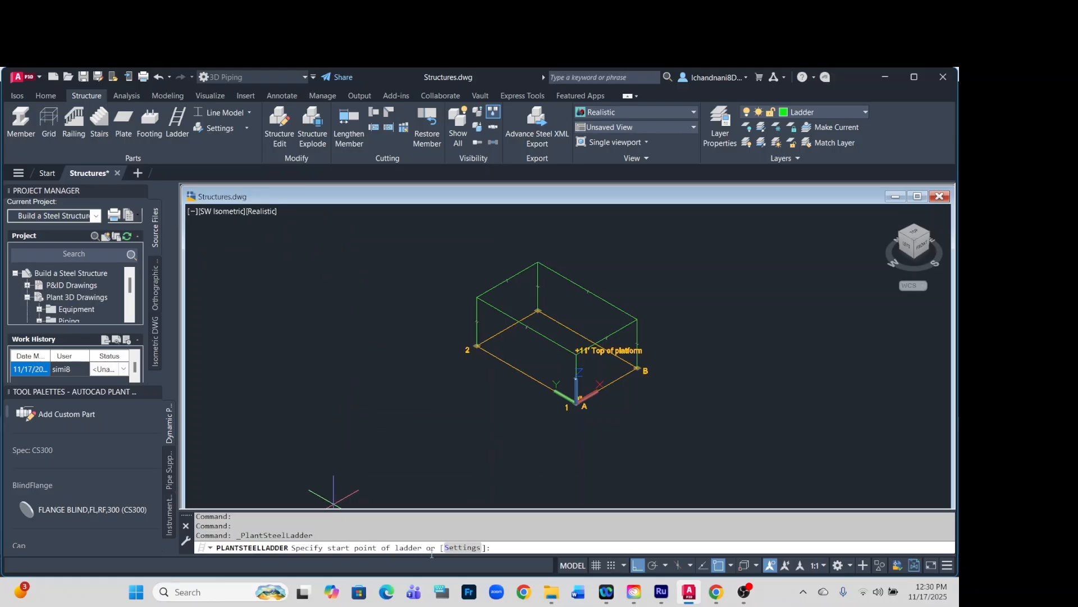
{"action": "left_click", "coordinate": [462, 548]}
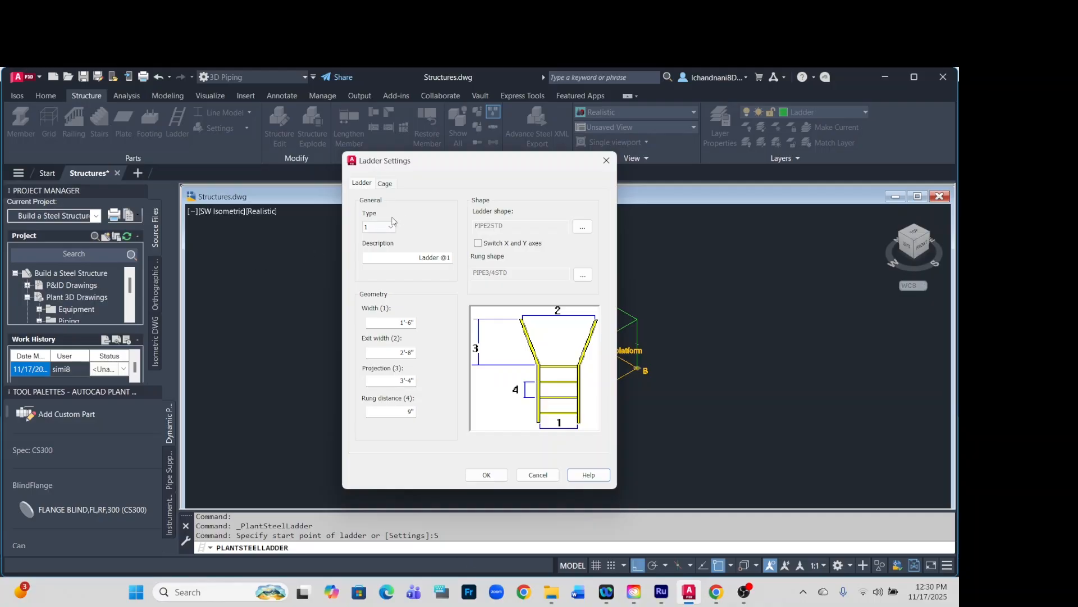
{"action": "left_click", "coordinate": [386, 184]}
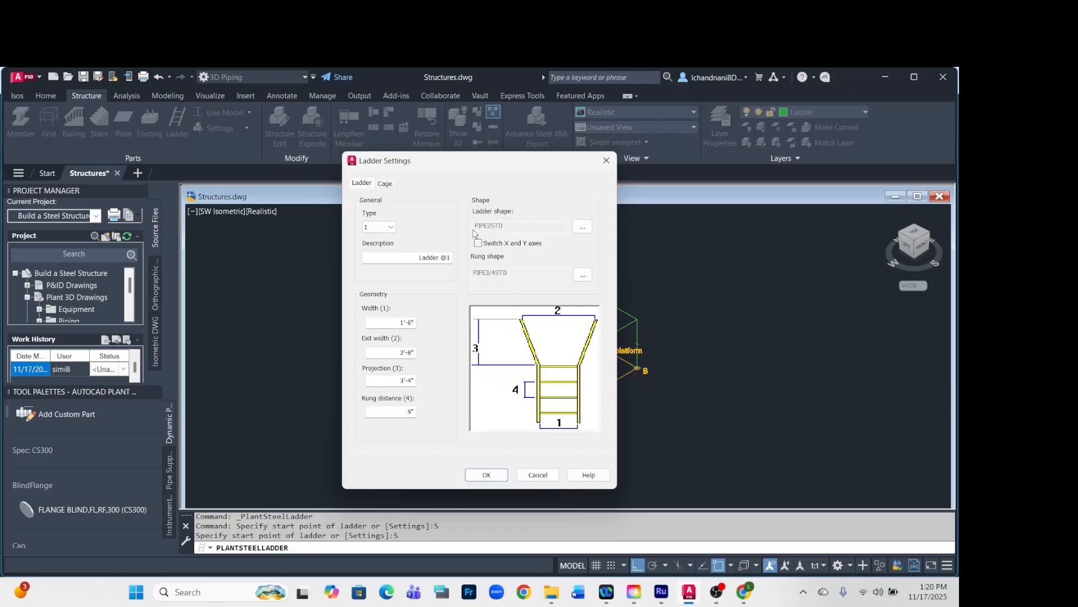
{"action": "left_click", "coordinate": [582, 227]}
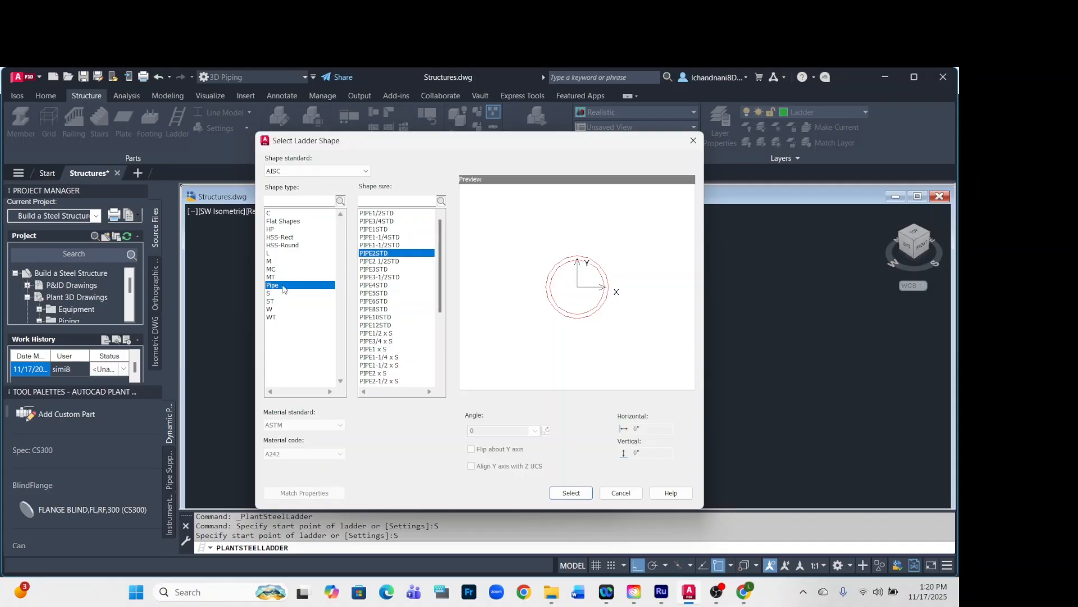
{"action": "left_click", "coordinate": [567, 493]}
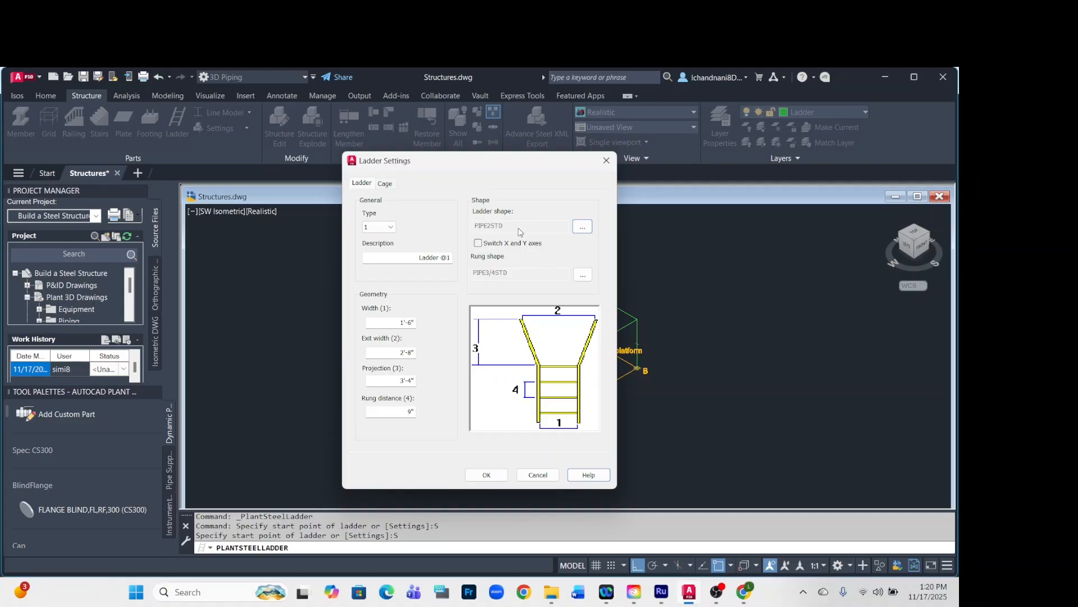
{"action": "left_click", "coordinate": [481, 246]}
{"action": "left_click", "coordinate": [481, 245]}
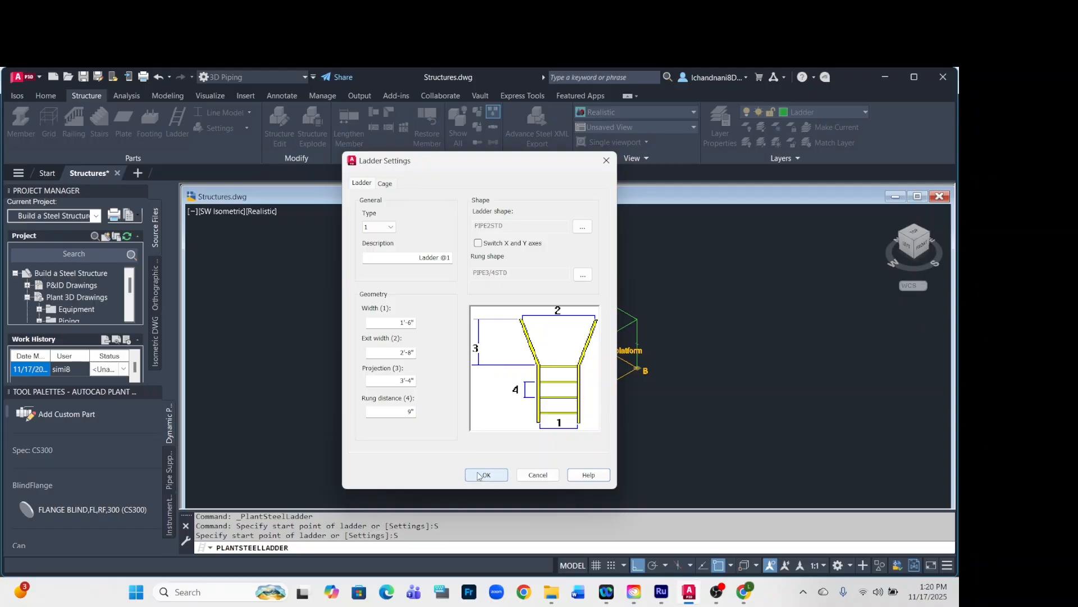
Enable Draw cage in the ladder's cage settings and accept the settings.
{"action": "left_click", "coordinate": [386, 184]}
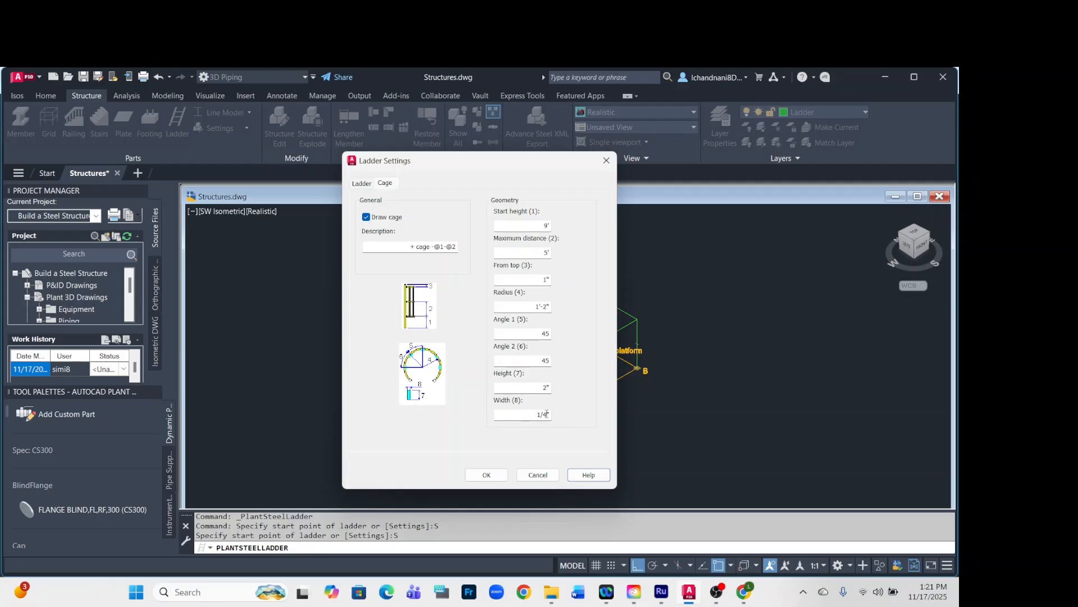
{"action": "left_click", "coordinate": [368, 220]}
{"action": "left_click", "coordinate": [367, 218]}
{"action": "left_click", "coordinate": [487, 475]}
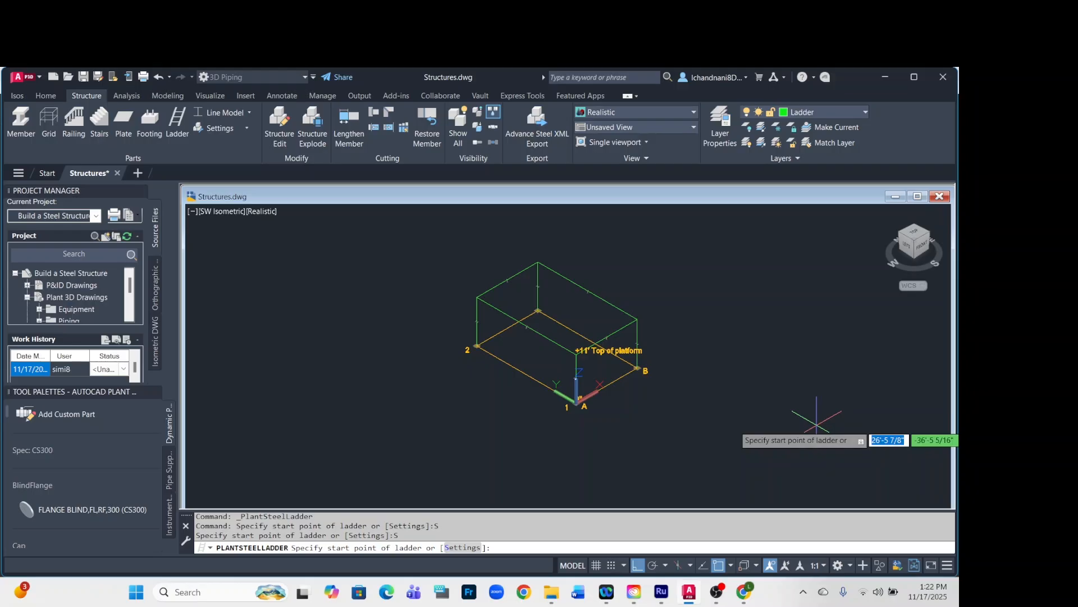
Set the ladder's start point at an offset of 2',0 from the base of the column at grid corner A1.
{"action": "key", "text": "F8"}
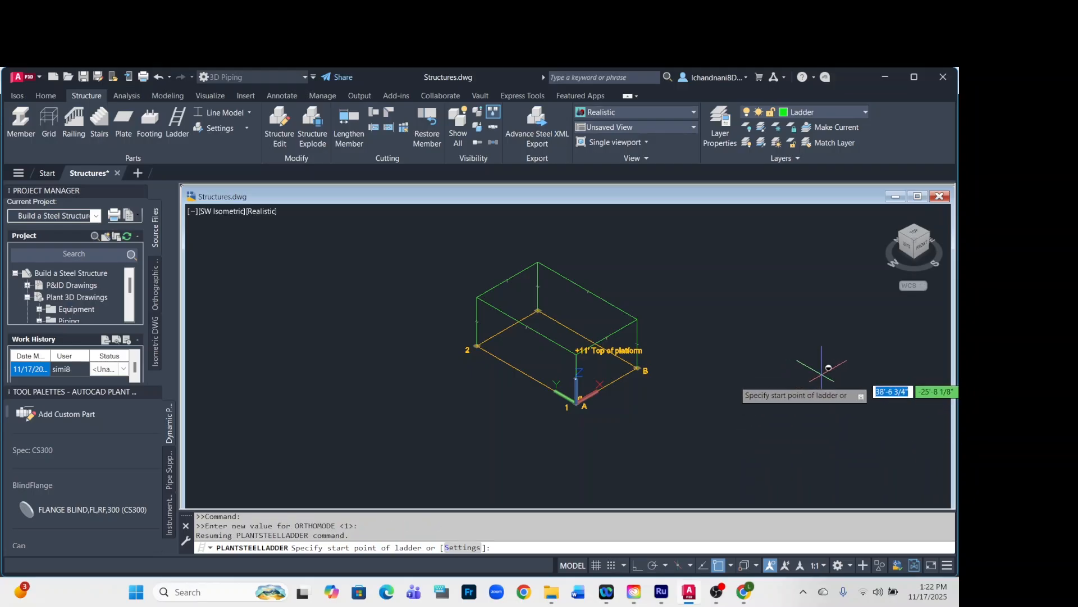
{"action": "right_click", "coordinate": [770, 377], "text": "shift"}
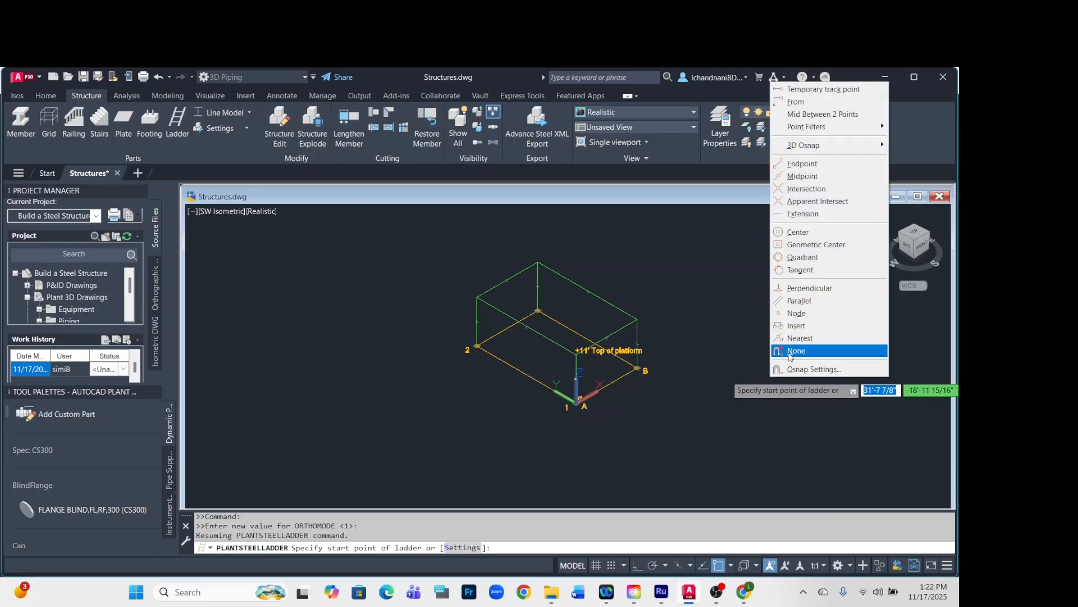
{"action": "left_click", "coordinate": [797, 102]}
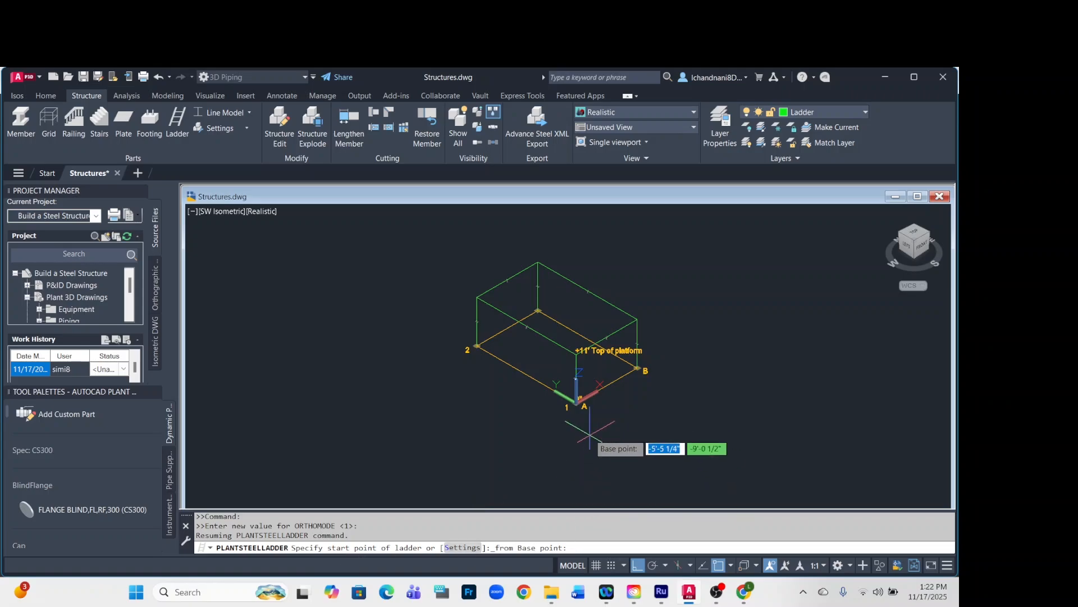
{"action": "scroll", "coordinate": [578, 404], "scroll_direction": "up", "scroll_amount": 5}
{"action": "scroll", "coordinate": [484, 393], "scroll_direction": "up", "scroll_amount": 2}
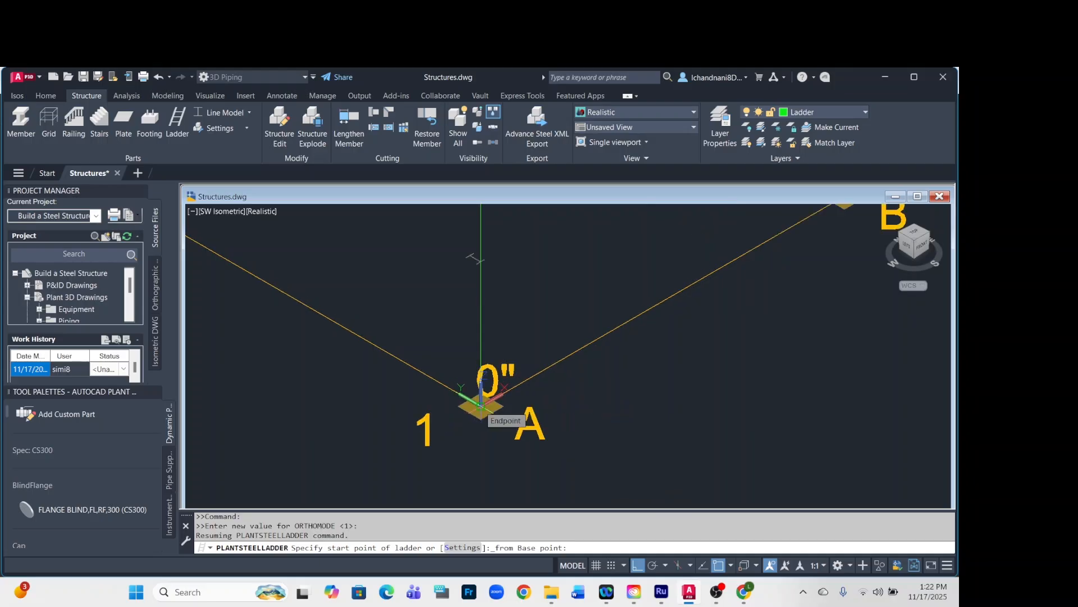
{"action": "left_click", "coordinate": [480, 406]}
{"action": "scroll", "coordinate": [480, 403], "scroll_direction": "down", "scroll_amount": 3}
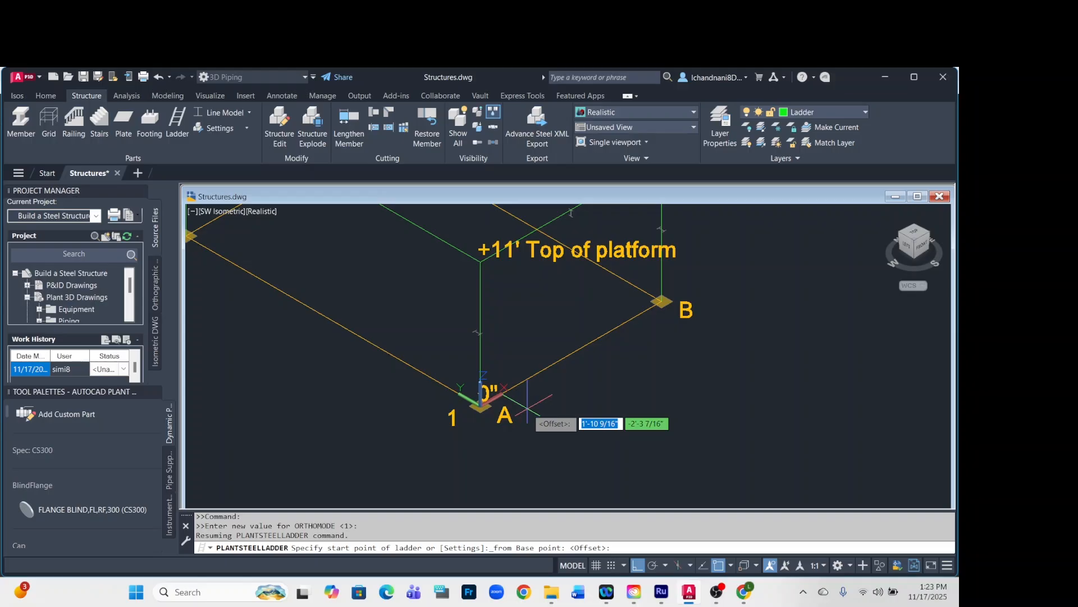
{"action": "type", "text": "2"}
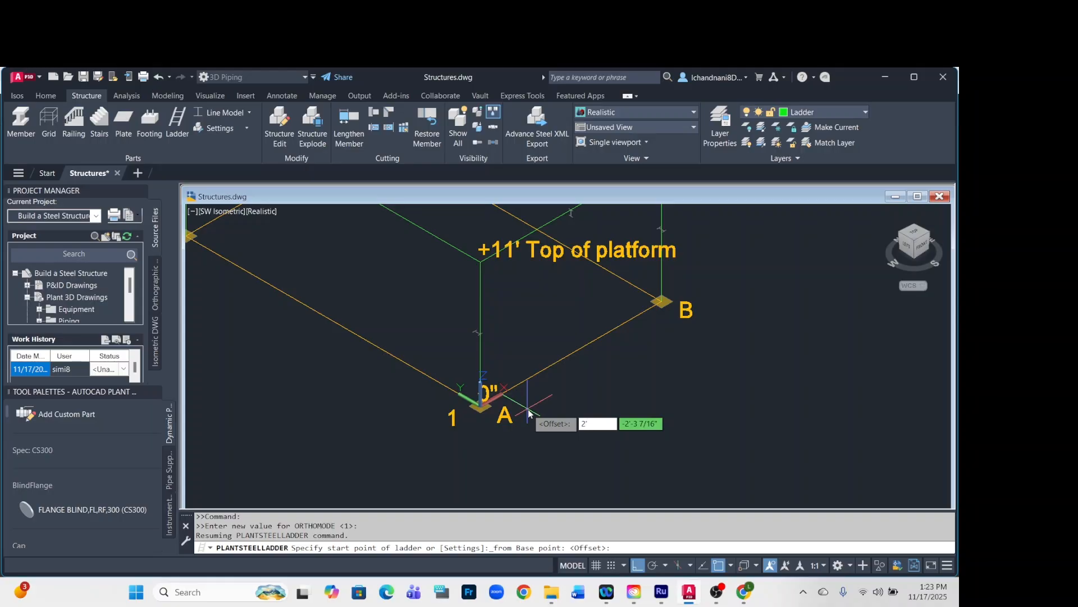
{"action": "key", "text": "Tab"}
{"action": "type", "text": "0"}
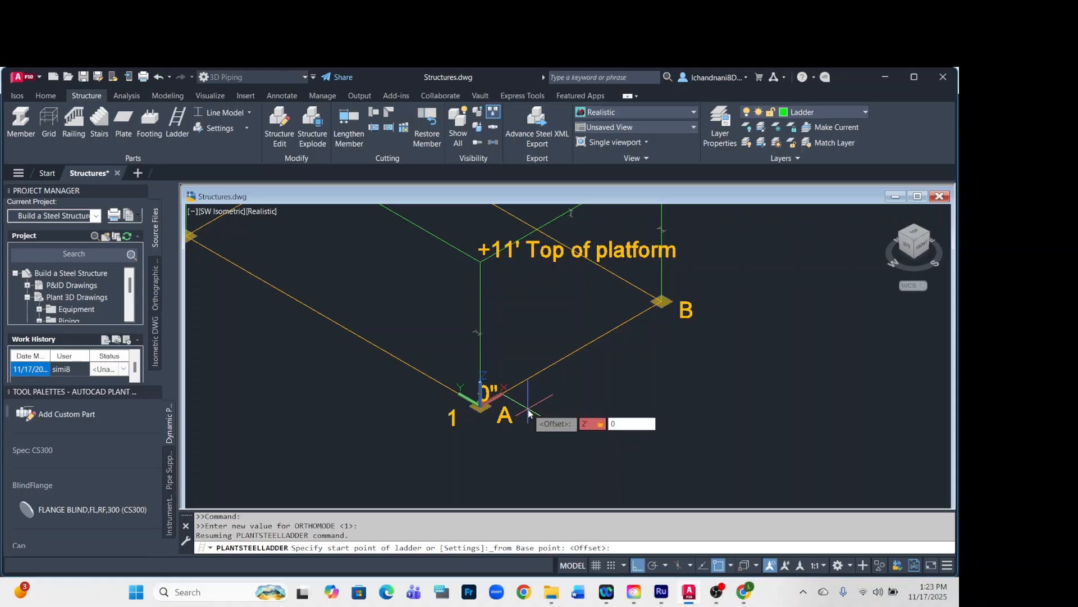
{"action": "key", "text": "Return"}
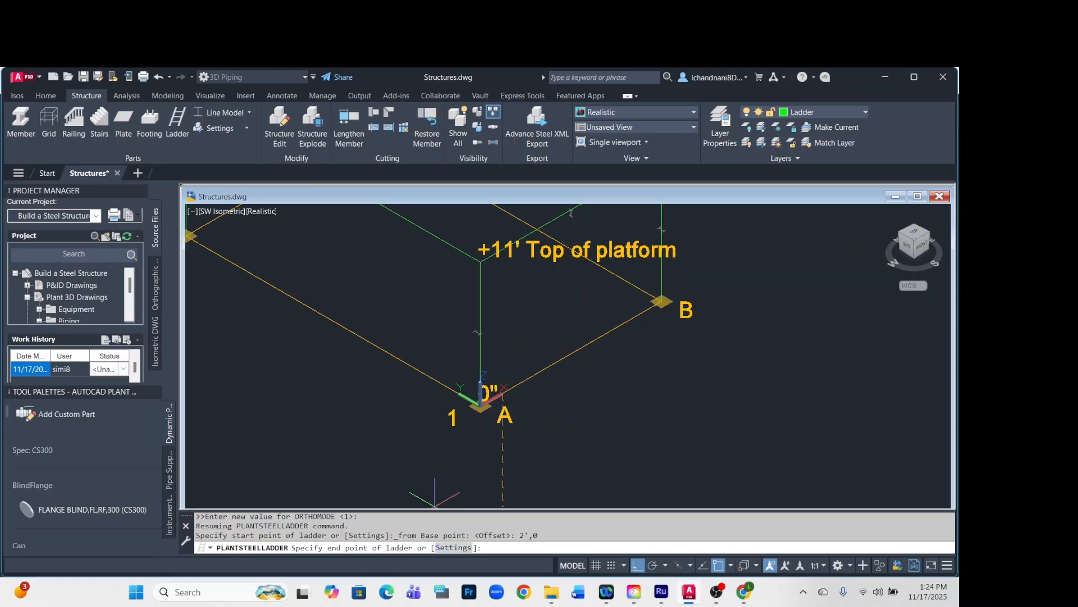
Set the ladder's end point perpendicular on the platform beam running from A1 towards B1, directly above the start point.
{"action": "scroll", "coordinate": [494, 271], "scroll_direction": "up", "scroll_amount": 8}
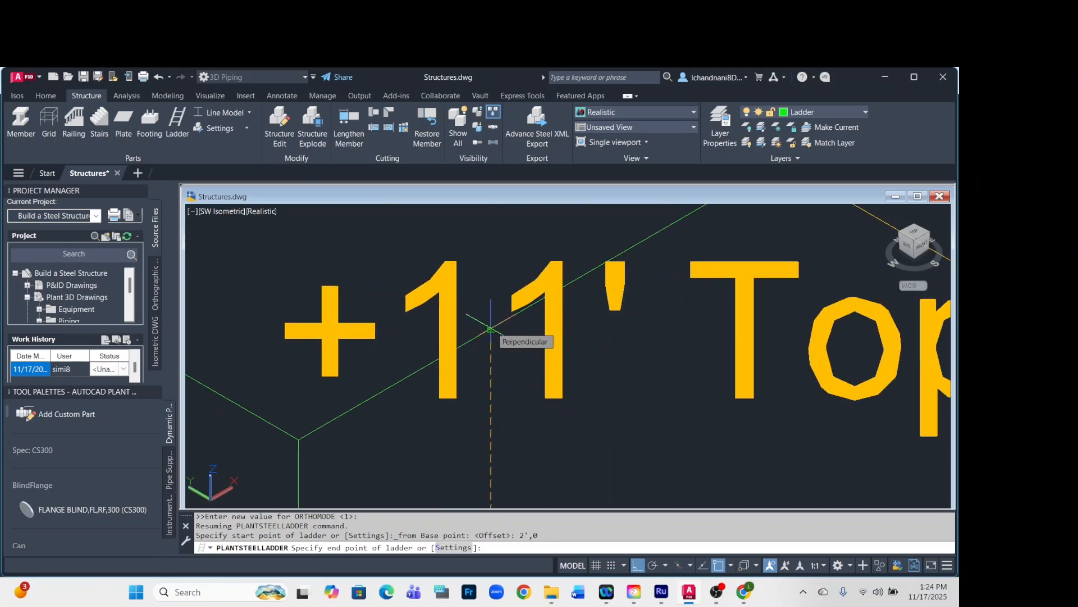
{"action": "left_click", "coordinate": [491, 329]}
{"action": "type", "text": "6"}
{"action": "key", "text": "Return"}
{"action": "scroll", "coordinate": [465, 367], "scroll_direction": "down", "scroll_amount": 6}
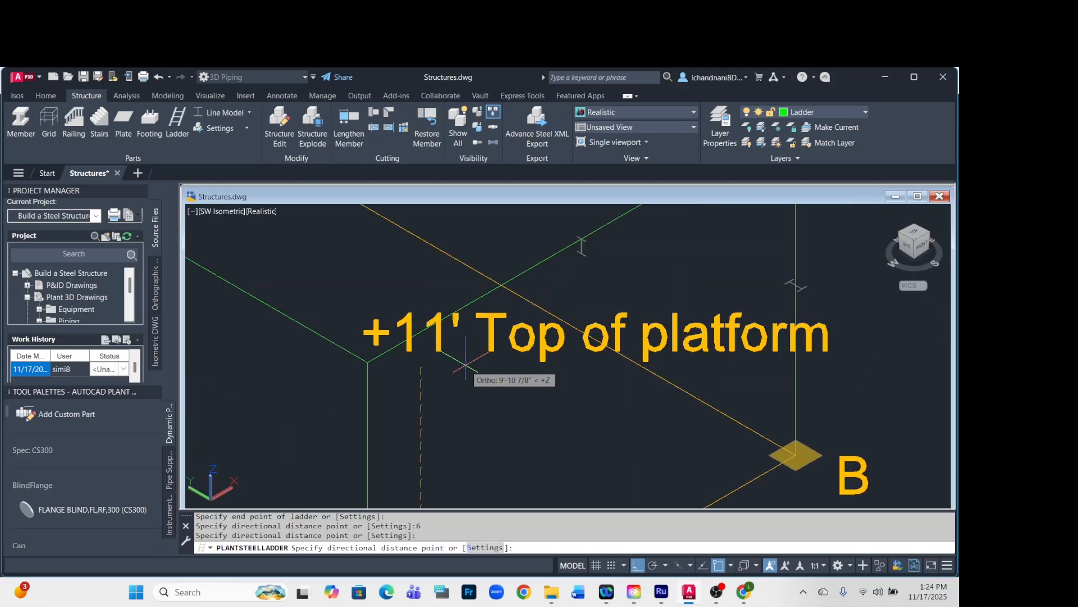
Set the ladder's directional distance to 6" outward from the structure at 270° to finish the caged ladder.
{"action": "scroll", "coordinate": [462, 365], "scroll_direction": "down", "scroll_amount": 5}
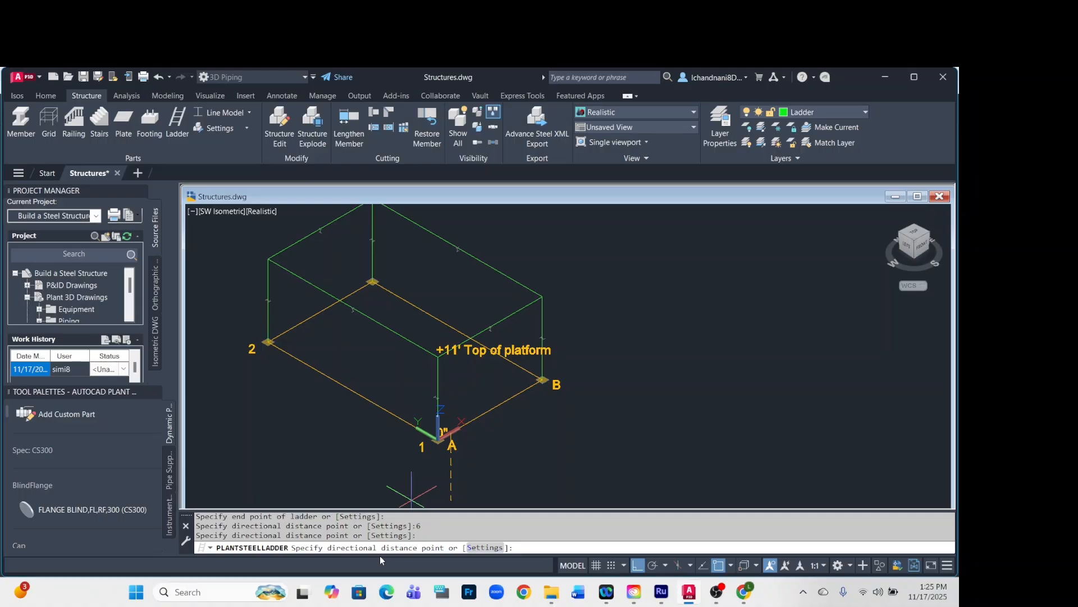
{"action": "scroll", "coordinate": [453, 442], "scroll_direction": "up", "scroll_amount": 5}
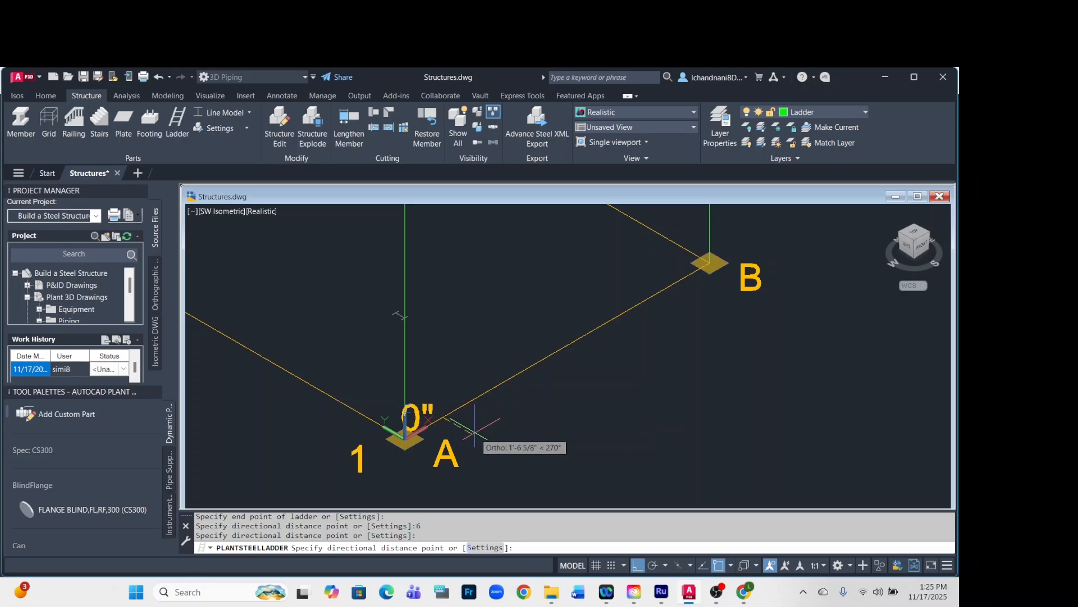
{"action": "scroll", "coordinate": [483, 438], "scroll_direction": "down", "scroll_amount": 4}
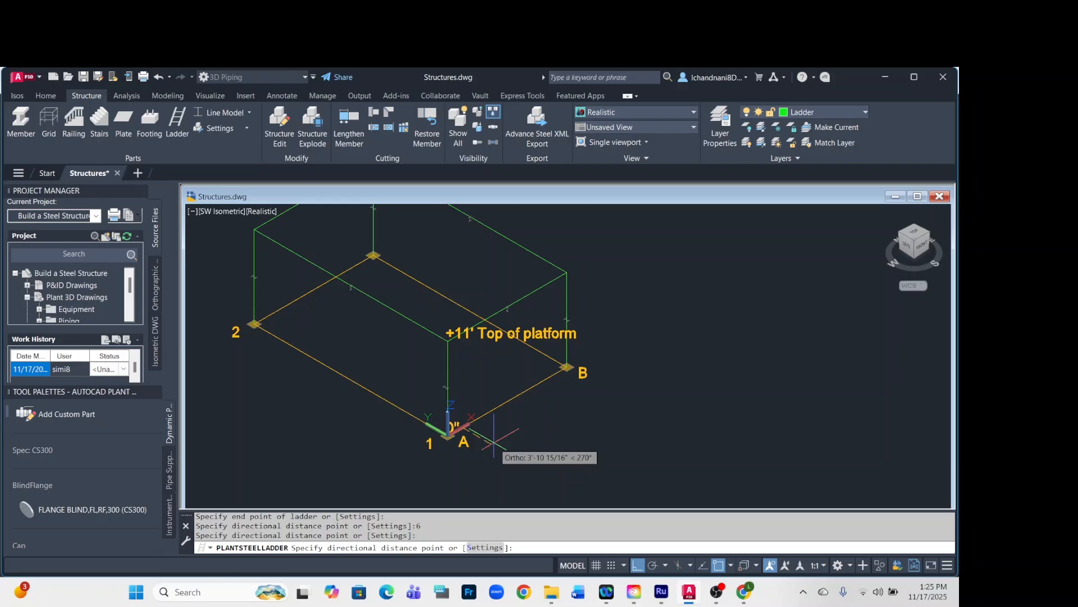
{"action": "scroll", "coordinate": [493, 444], "scroll_direction": "down", "scroll_amount": 2}
{"action": "scroll", "coordinate": [494, 441], "scroll_direction": "up", "scroll_amount": 2}
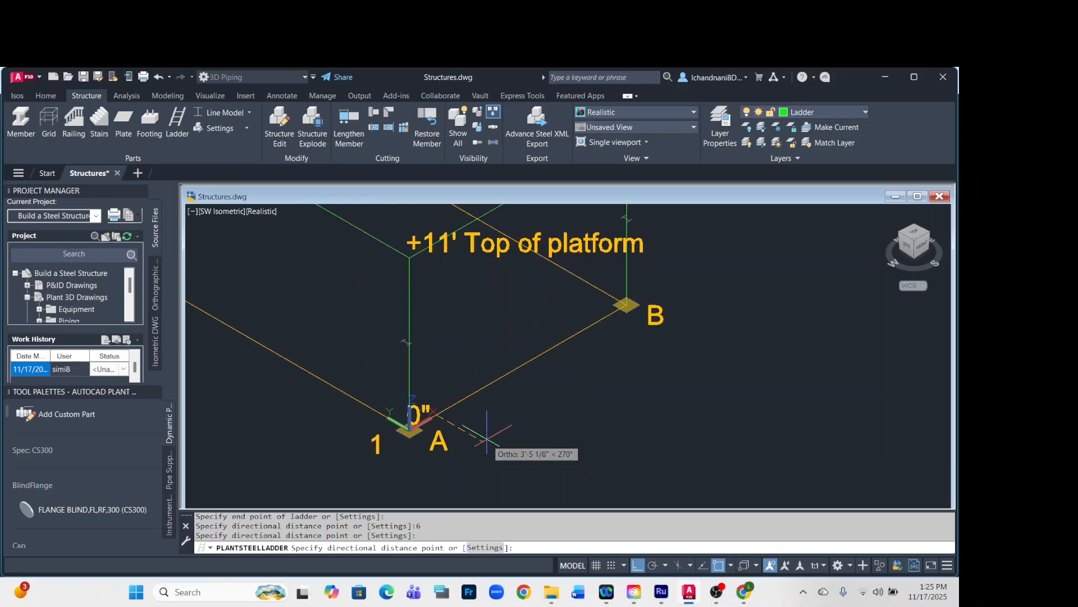
{"action": "scroll", "coordinate": [494, 441], "scroll_direction": "up", "scroll_amount": 1}
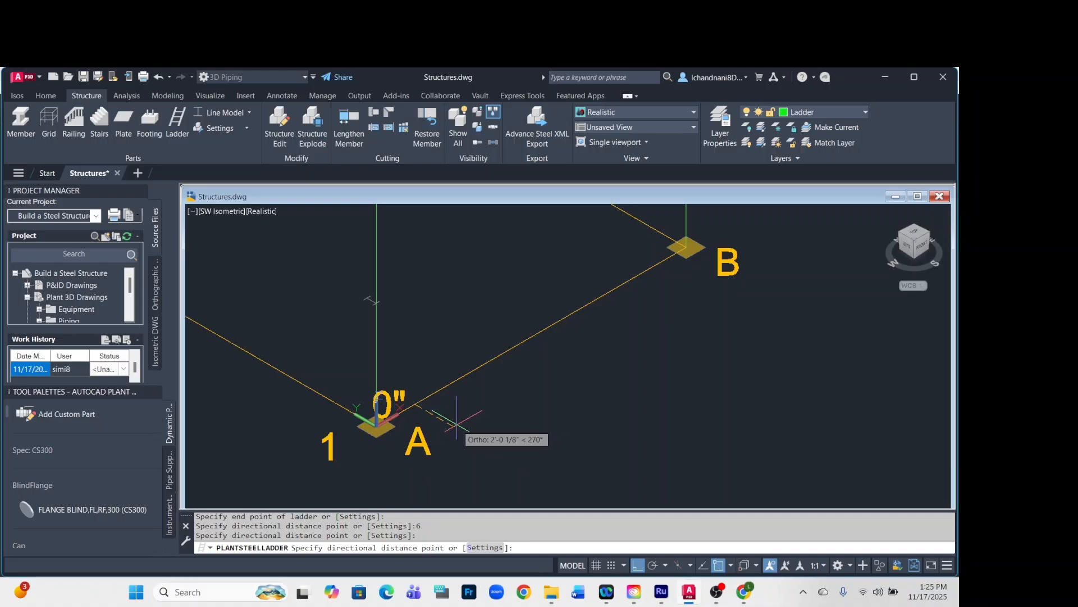
{"action": "type", "text": "6"}
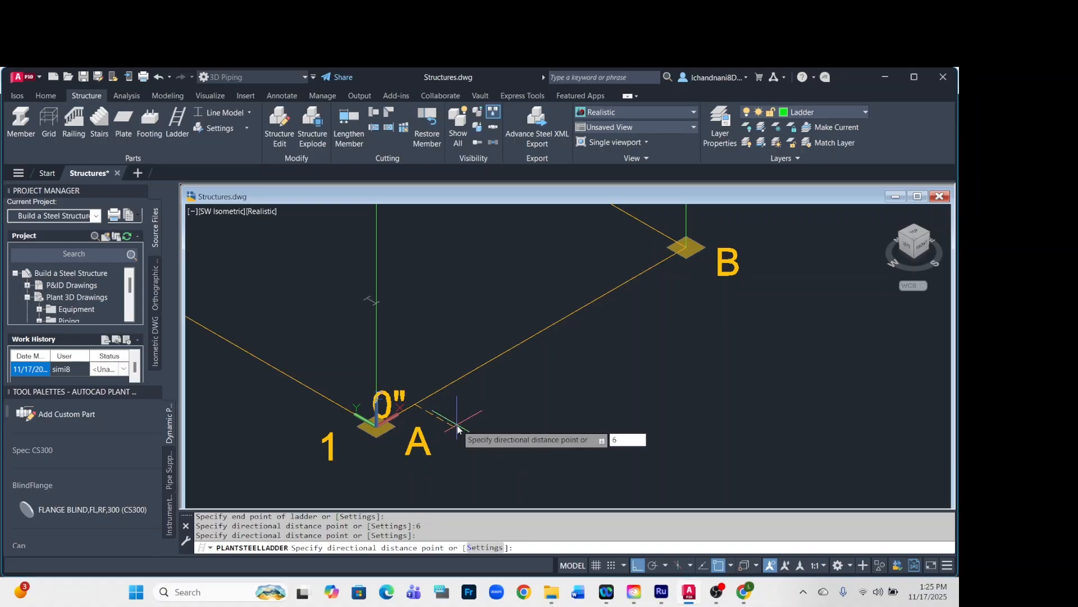
{"action": "type", "text": "'"}
{"action": "key", "text": "Return"}
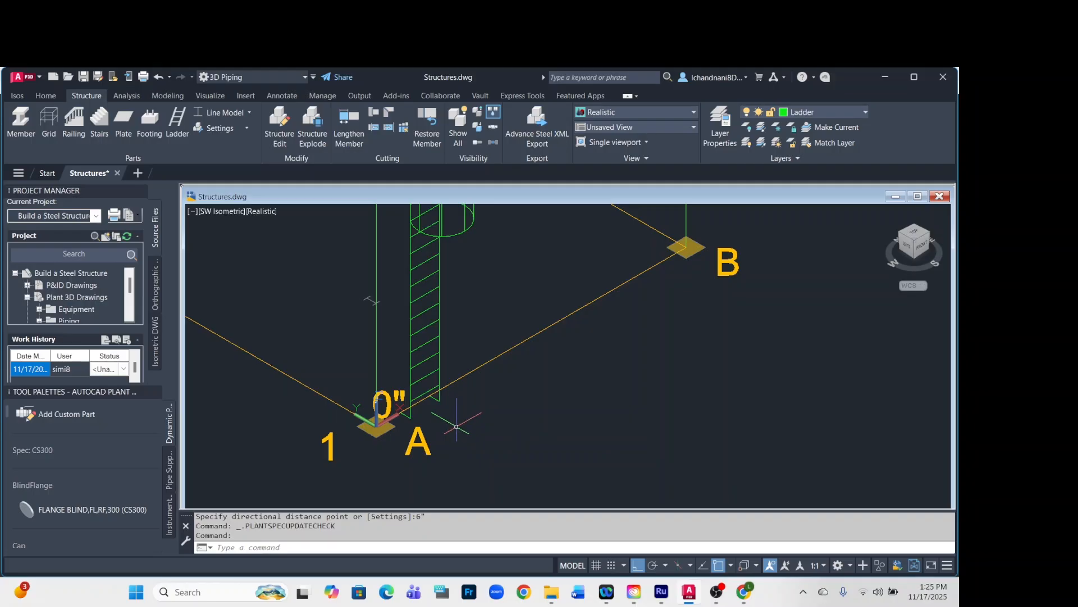
Switch the structural display to Shape Model and examine the caged ladder from the southeast and northeast isometric views.
{"action": "scroll", "coordinate": [457, 430], "scroll_direction": "down", "scroll_amount": 4}
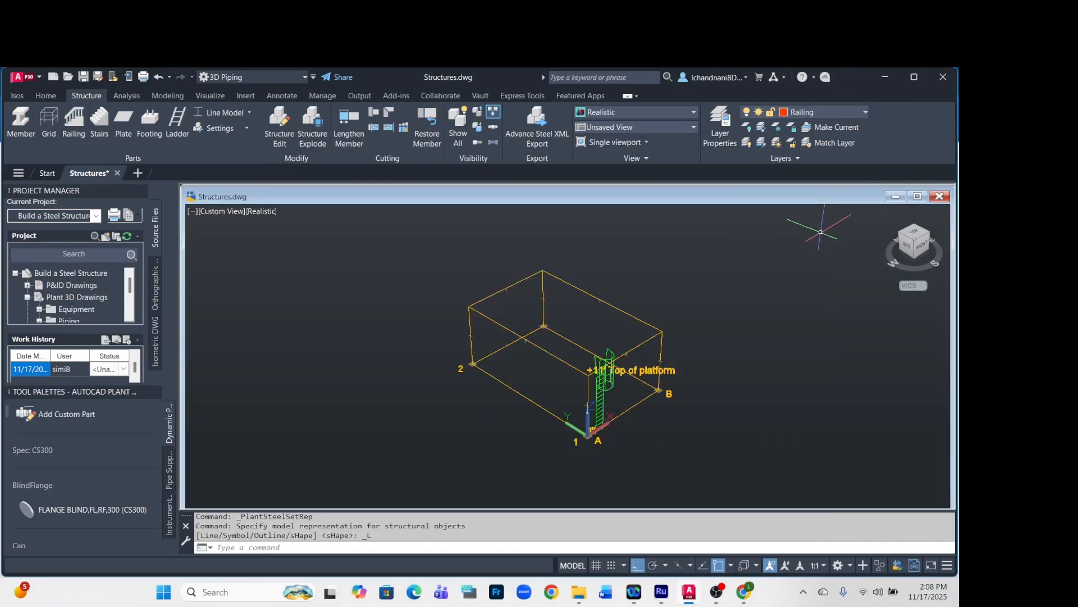
{"action": "left_click", "coordinate": [247, 114]}
{"action": "left_click", "coordinate": [234, 200]}
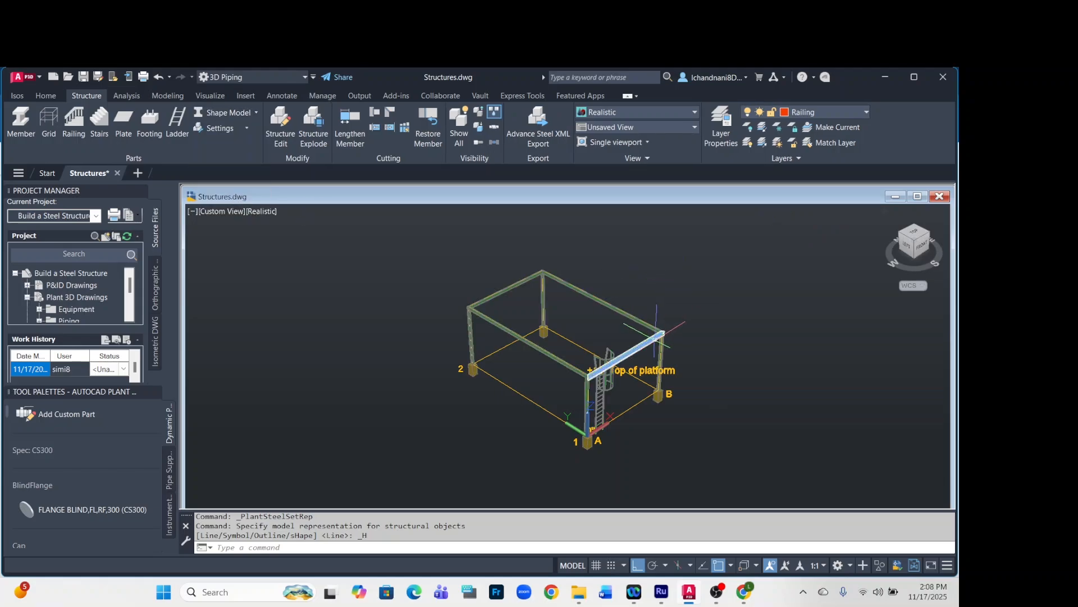
{"action": "scroll", "coordinate": [705, 332], "scroll_direction": "up", "scroll_amount": 1}
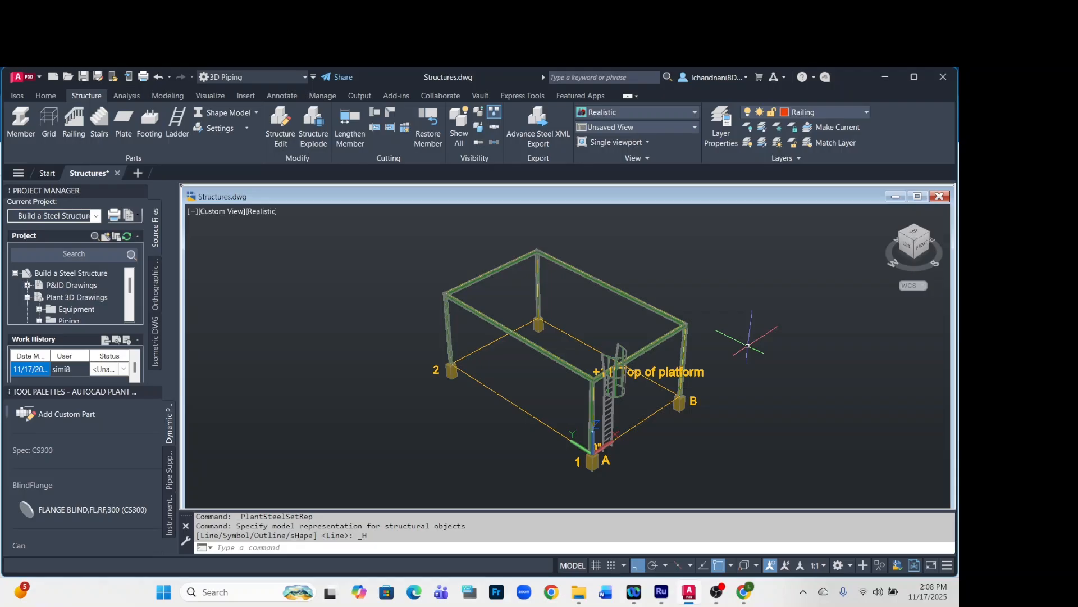
{"action": "left_click", "coordinate": [927, 233]}
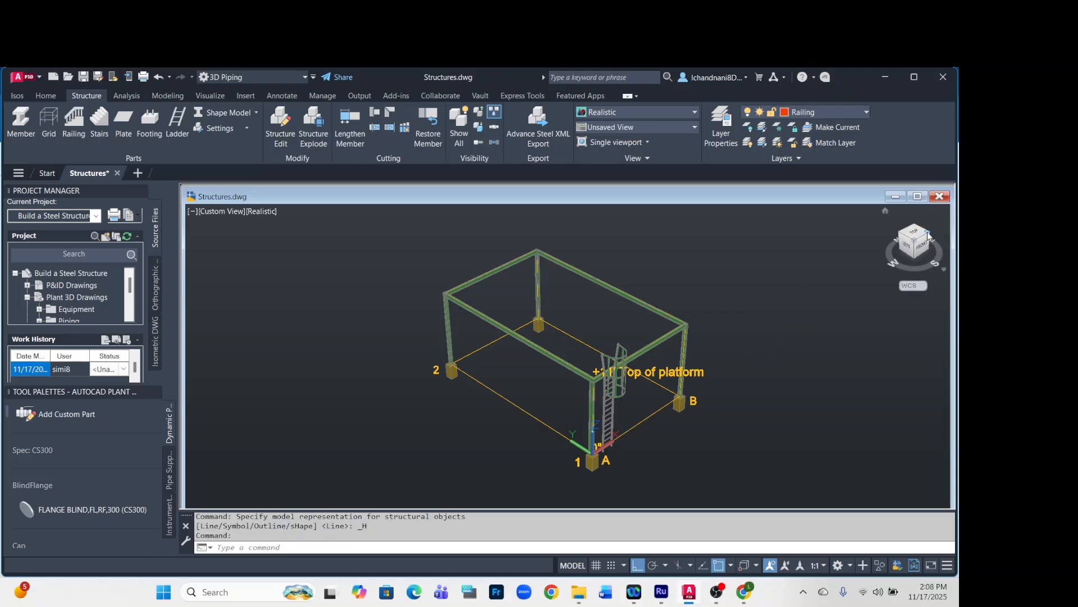
{"action": "left_click", "coordinate": [927, 233]}
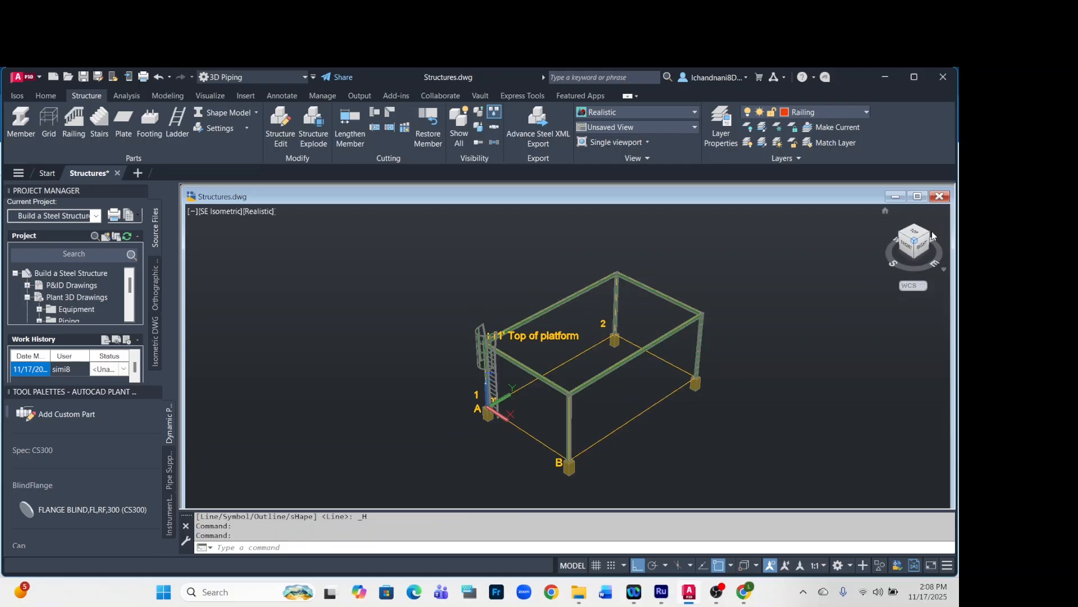
{"action": "left_click", "coordinate": [932, 236]}
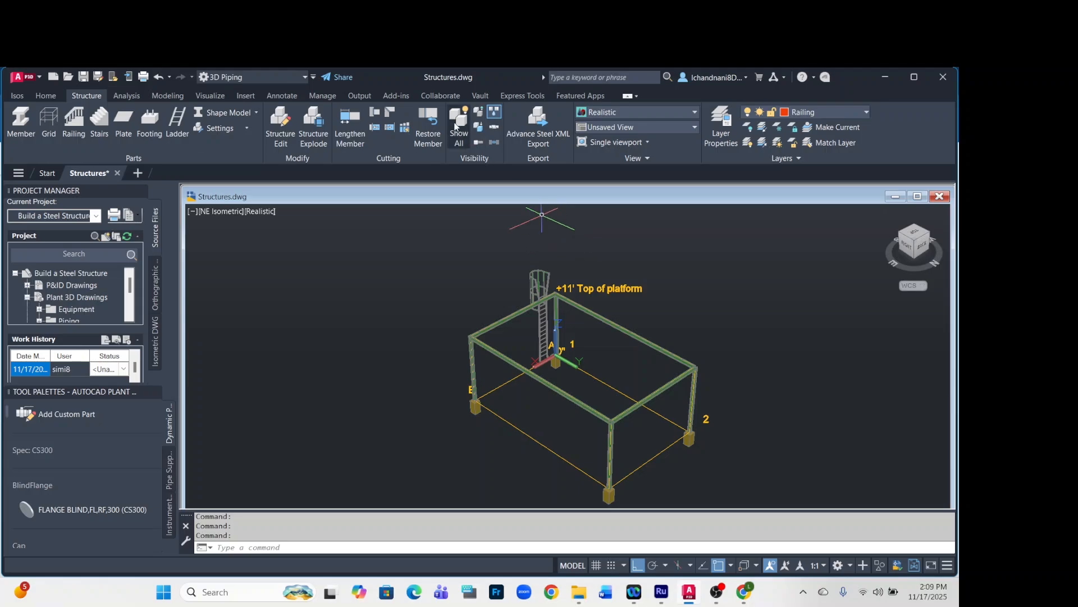
Switch the structural display from solid shapes to Line Model to expose the member centrelines for placing the railing.
{"action": "left_click", "coordinate": [255, 113]}
{"action": "left_click", "coordinate": [247, 136]}
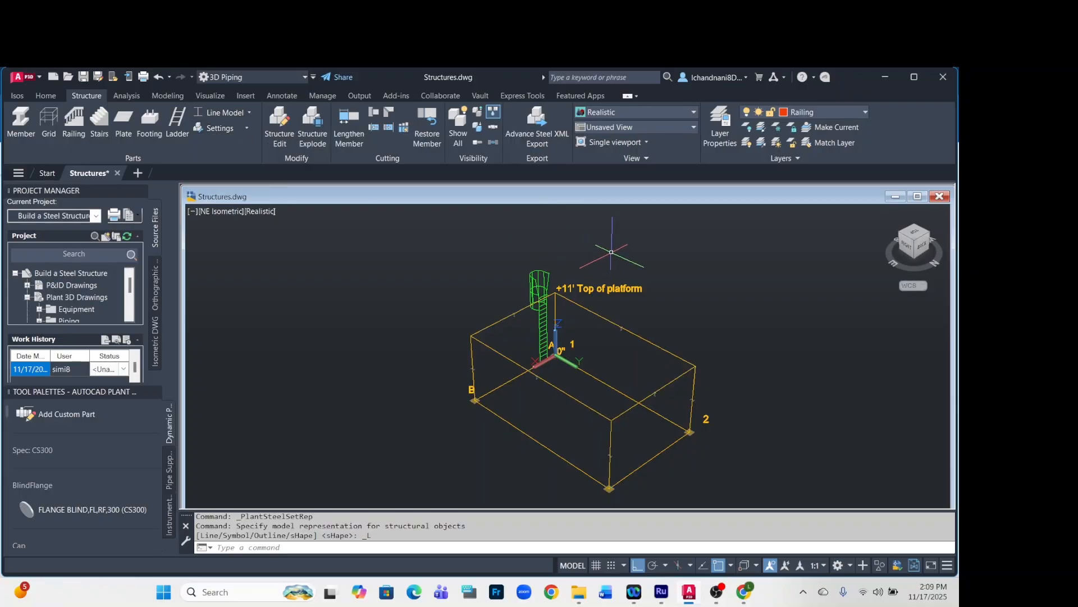
{"action": "scroll", "coordinate": [598, 242], "scroll_direction": "up", "scroll_amount": 1}
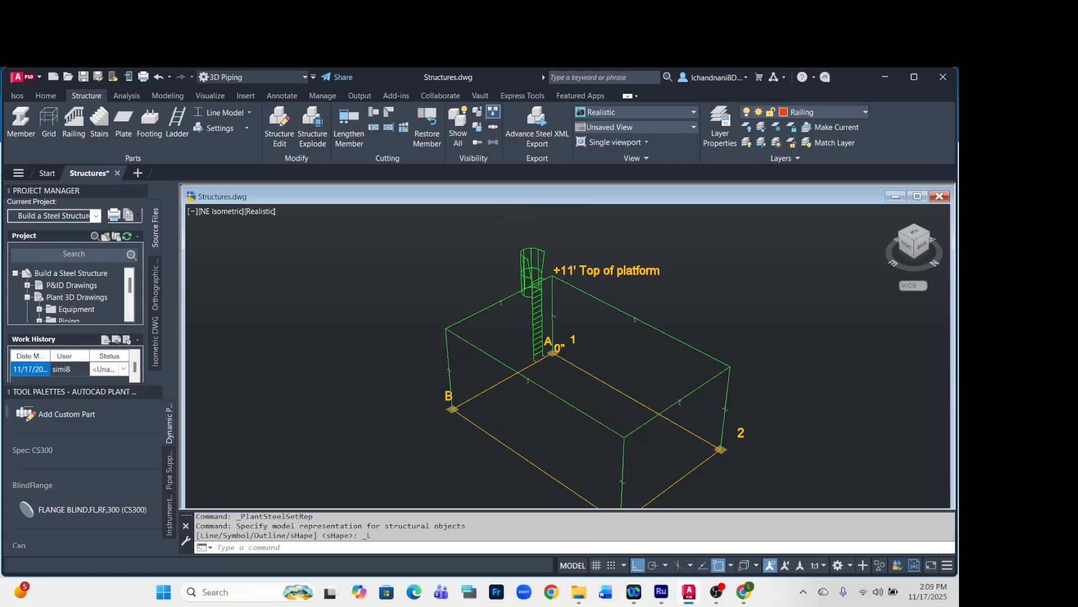
{"action": "scroll", "coordinate": [553, 361], "scroll_direction": "up", "scroll_amount": 1}
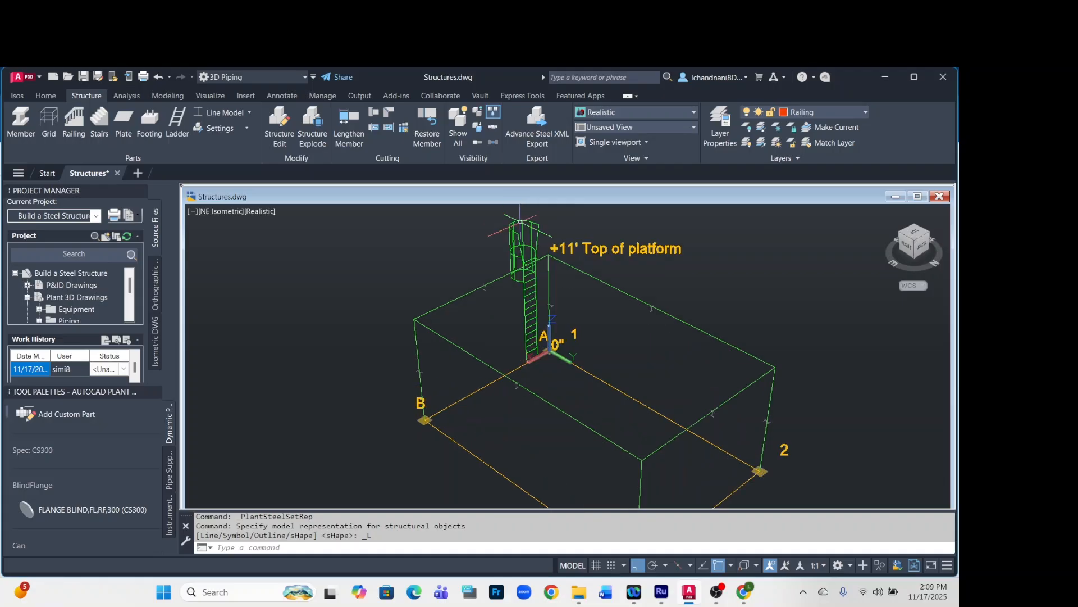
Start a railing and accept its settings with a 3'-4" handrail height, 1'-8" first mid rail height and continuous middle rail.
{"action": "left_click", "coordinate": [75, 131]}
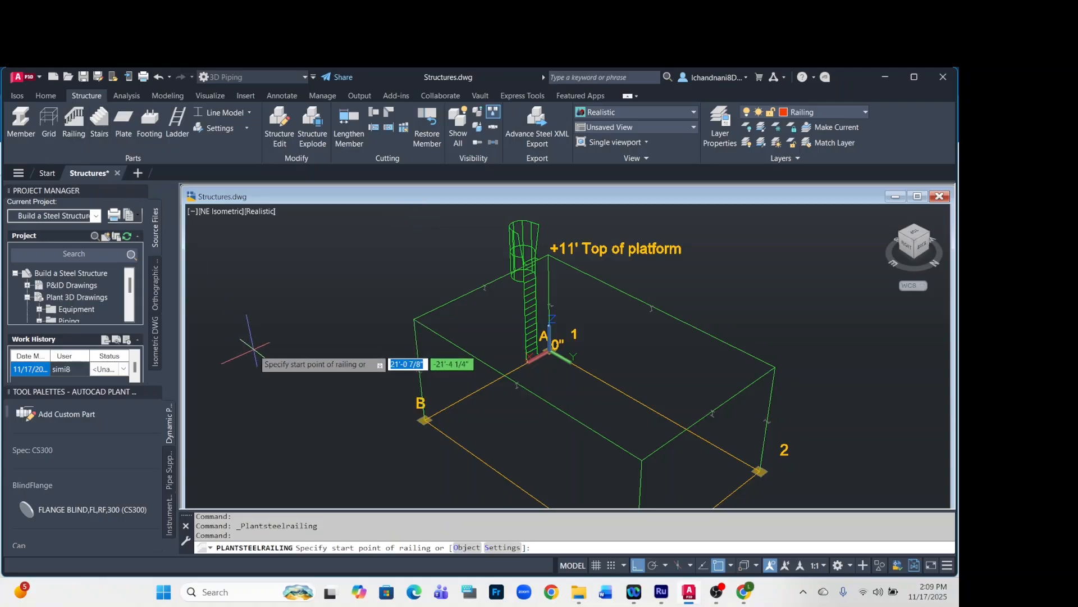
{"action": "left_click", "coordinate": [502, 548]}
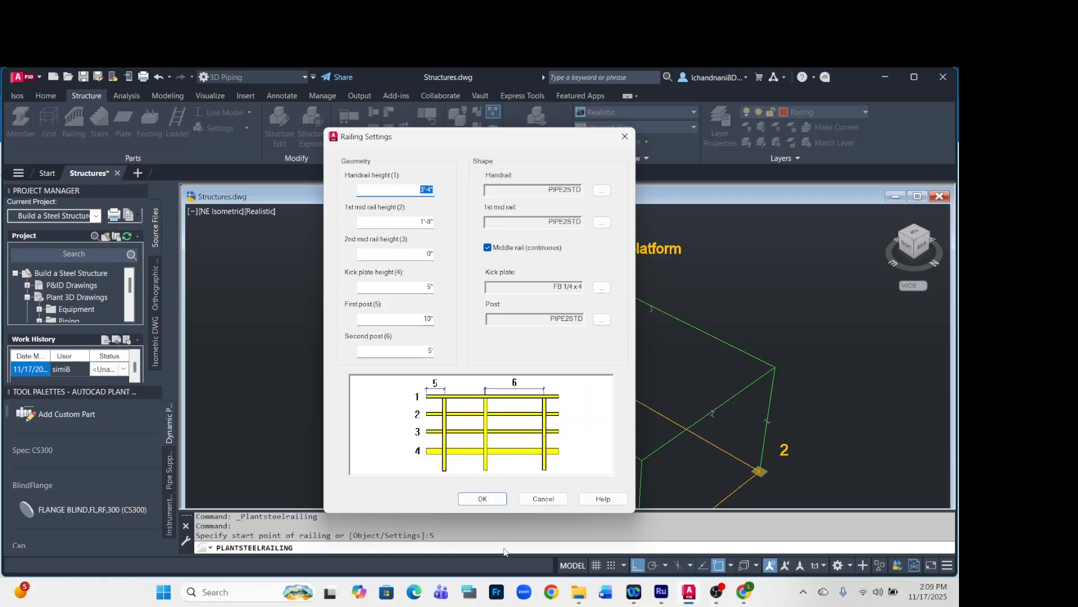
{"action": "left_click", "coordinate": [410, 190]}
{"action": "left_click", "coordinate": [490, 248]}
{"action": "left_click", "coordinate": [488, 248]}
{"action": "left_click", "coordinate": [483, 498]}
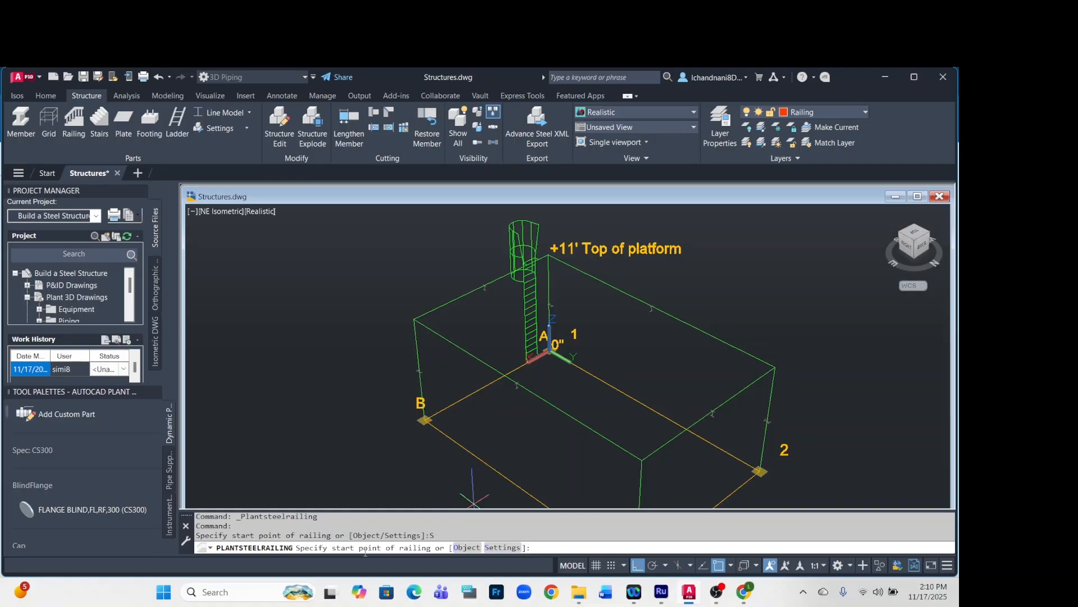
Draw the railing along the platform's top edges from corner A1 through A2, B2 and B1, ending on the B1–A1 beam at the ladder.
{"action": "scroll", "coordinate": [532, 260], "scroll_direction": "up", "scroll_amount": 3}
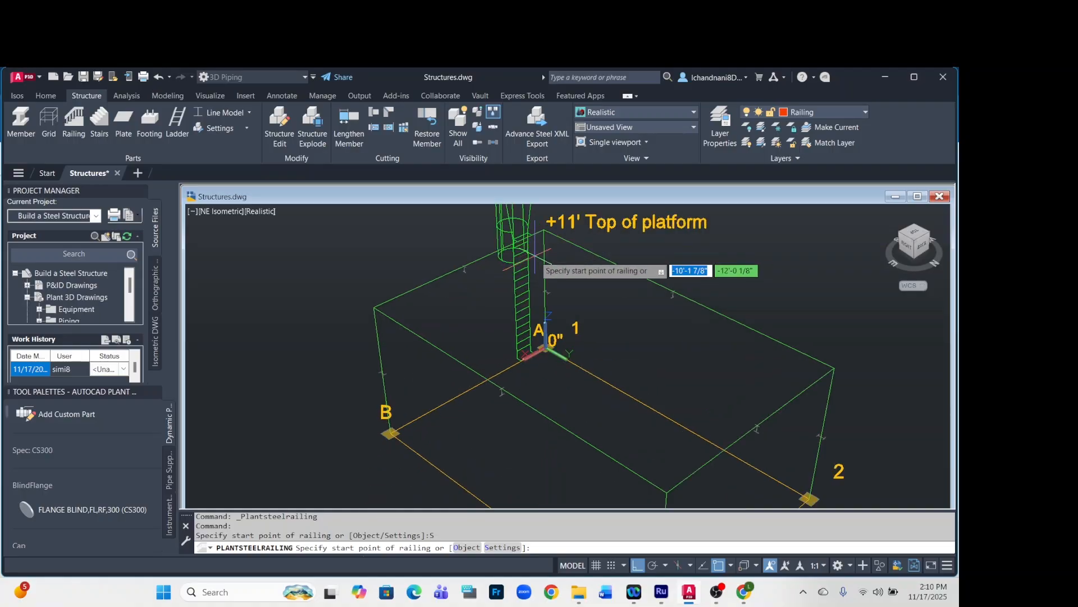
{"action": "scroll", "coordinate": [532, 261], "scroll_direction": "down", "scroll_amount": 4}
{"action": "scroll", "coordinate": [534, 254], "scroll_direction": "up", "scroll_amount": 1}
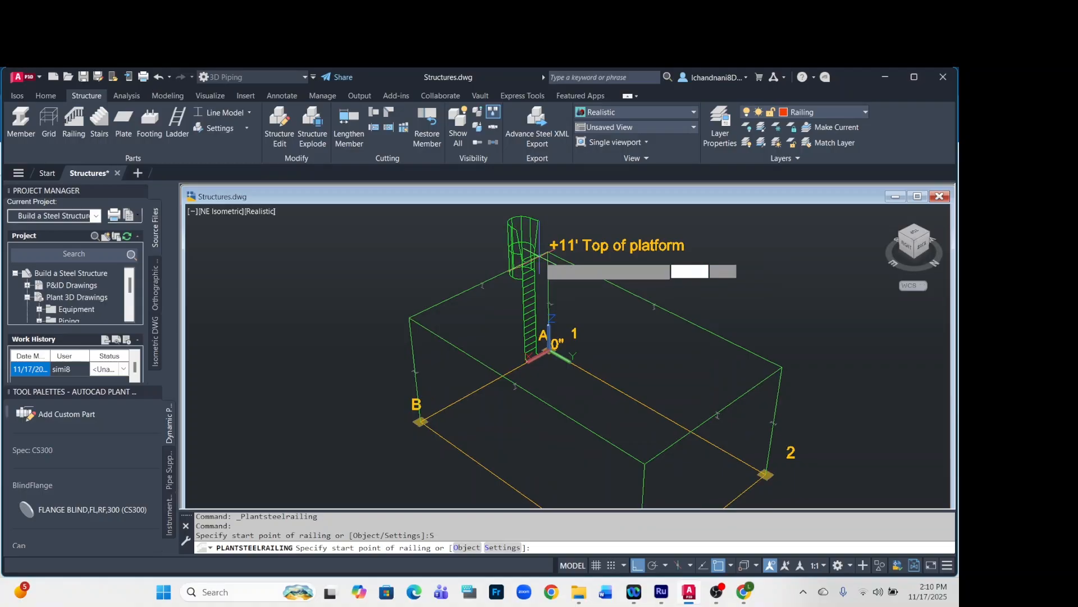
{"action": "left_click", "coordinate": [554, 244]}
{"action": "left_click", "coordinate": [548, 251]}
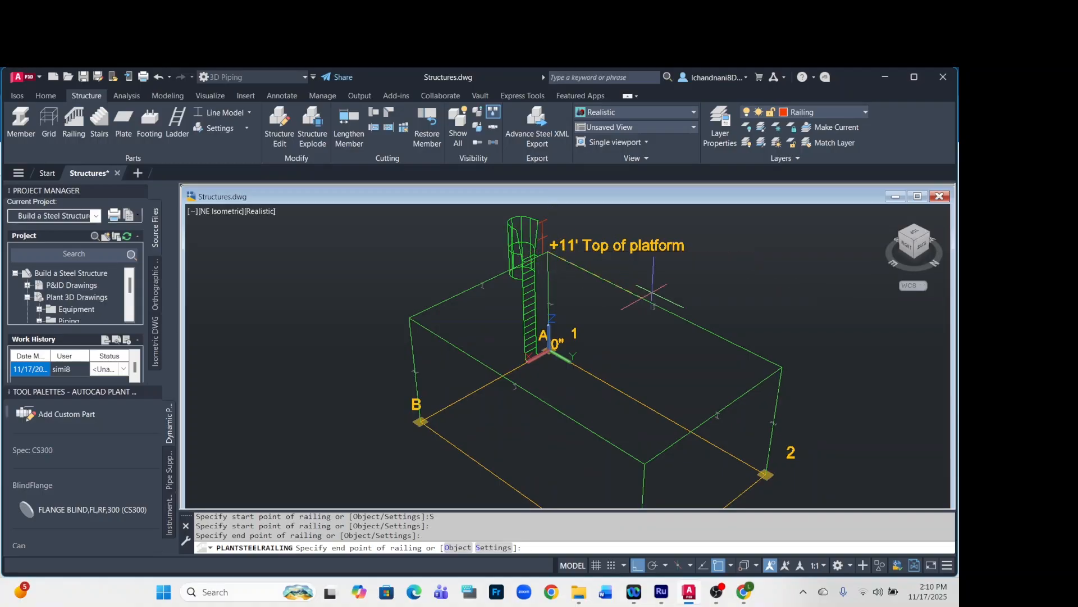
{"action": "left_click", "coordinate": [782, 368]}
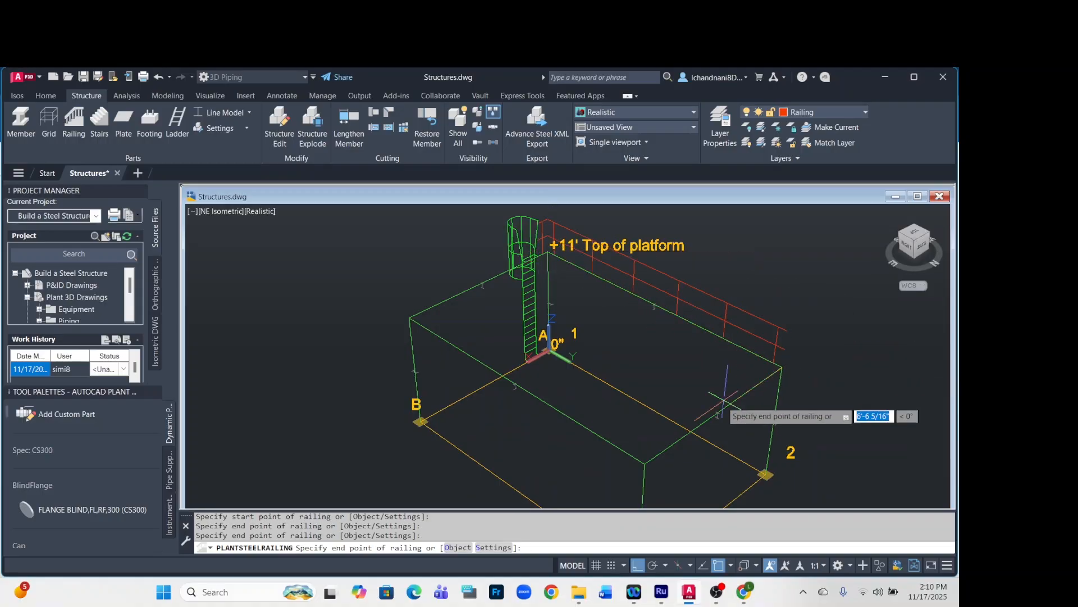
{"action": "left_click", "coordinate": [644, 465]}
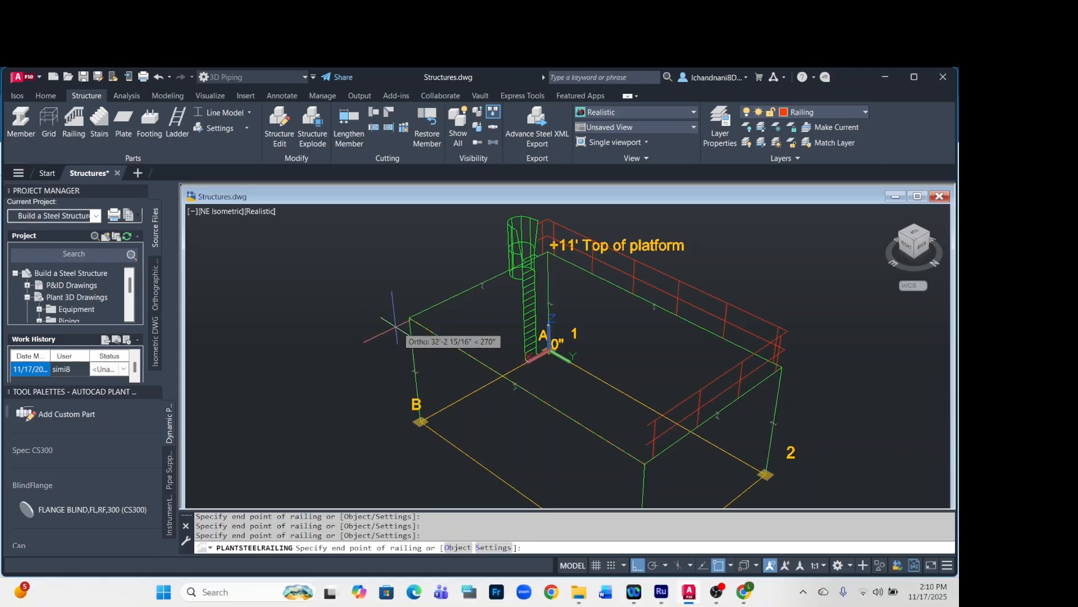
{"action": "left_click", "coordinate": [411, 318]}
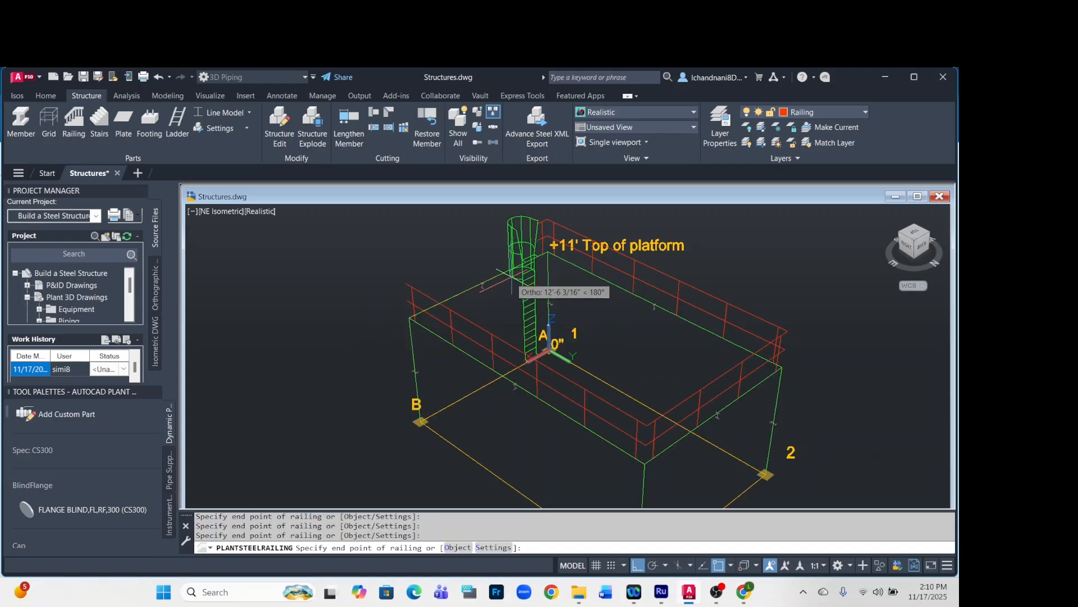
{"action": "scroll", "coordinate": [520, 267], "scroll_direction": "up", "scroll_amount": 2}
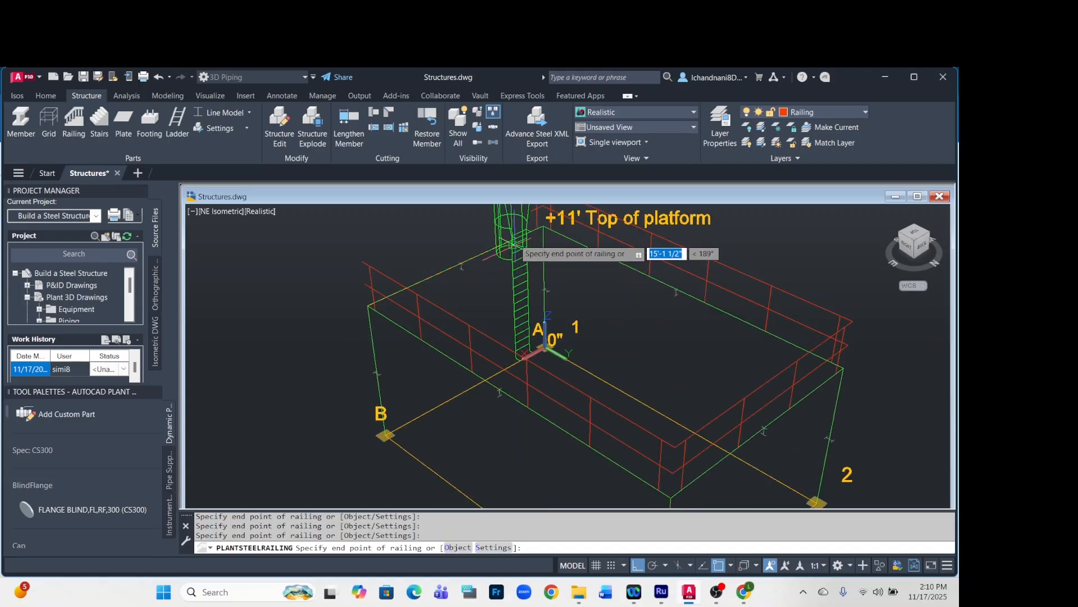
{"action": "left_click", "coordinate": [517, 245]}
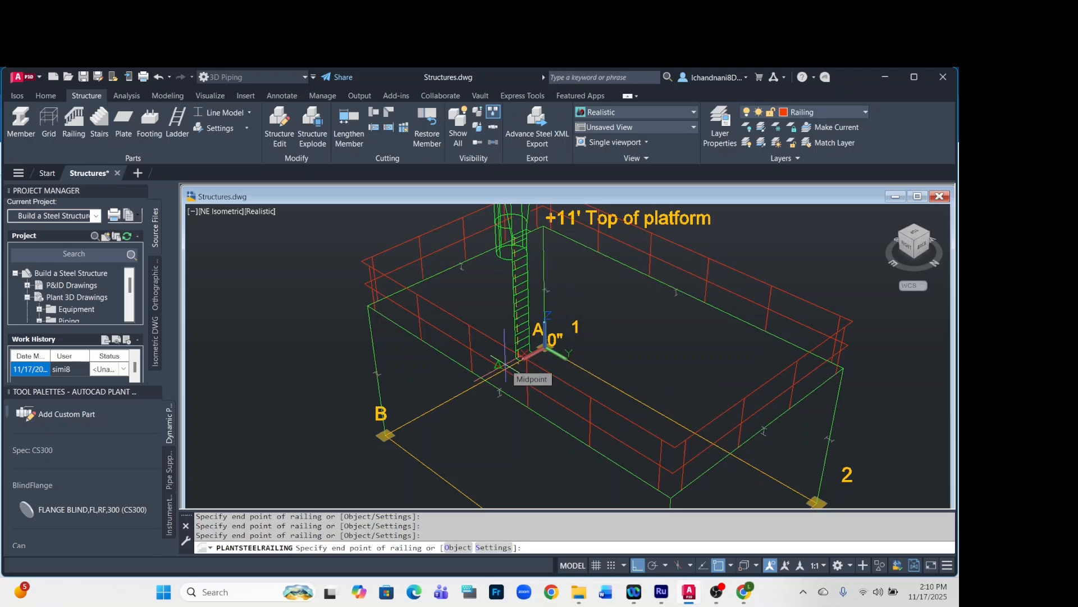
{"action": "key", "text": "Return"}
{"action": "scroll", "coordinate": [477, 410], "scroll_direction": "down", "scroll_amount": 2}
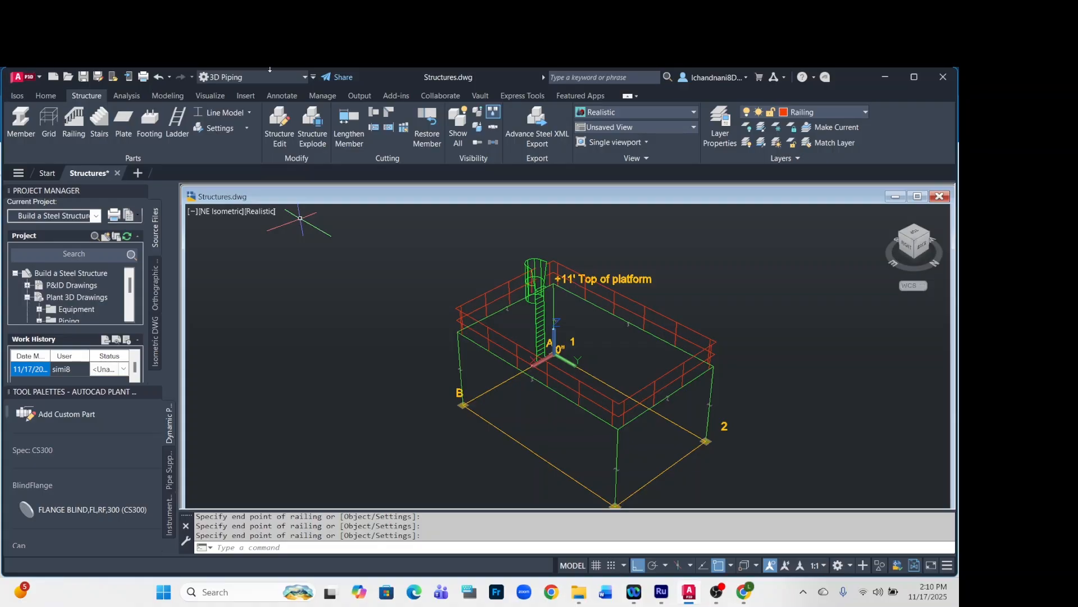
On the Grating layer, create a rectangular 1/2" ASTM A242 grating with bottom justification from platform corner B1 to the opposite corner A2.
{"action": "left_click", "coordinate": [865, 113]}
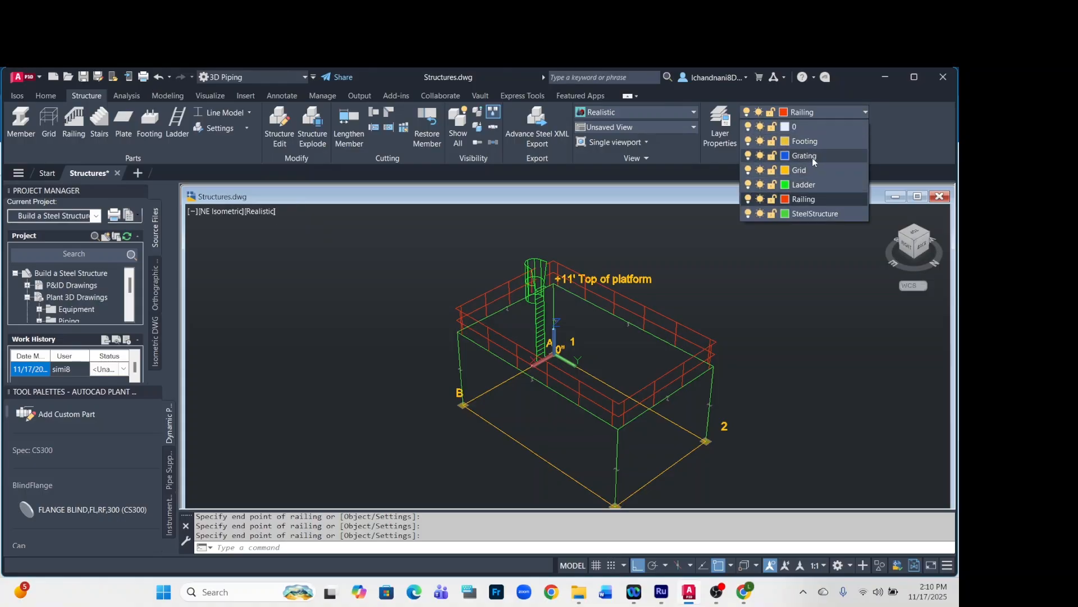
{"action": "left_click", "coordinate": [812, 156]}
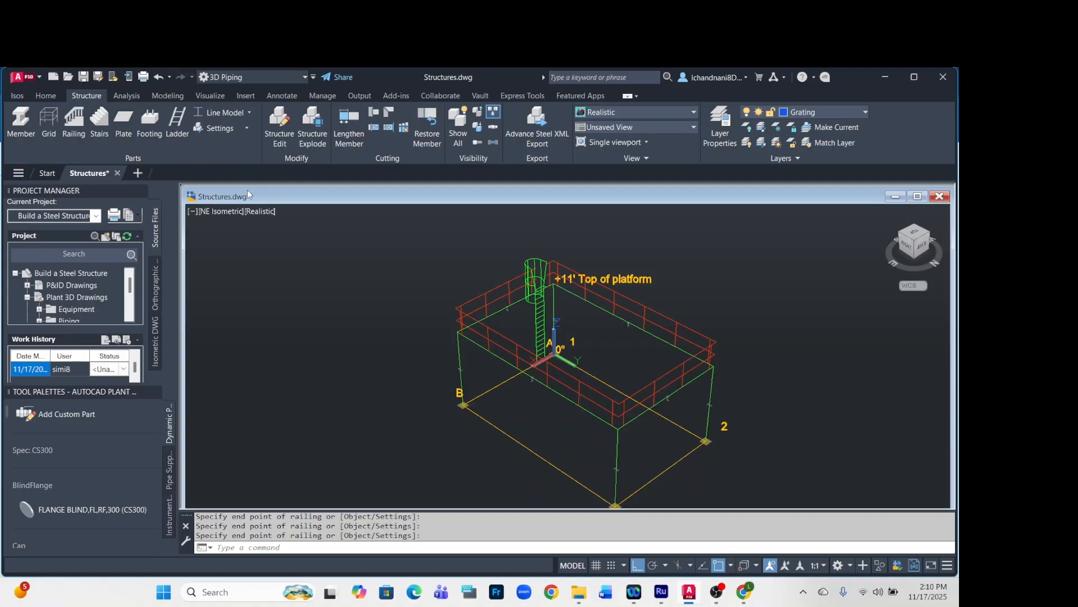
{"action": "left_click", "coordinate": [124, 131]}
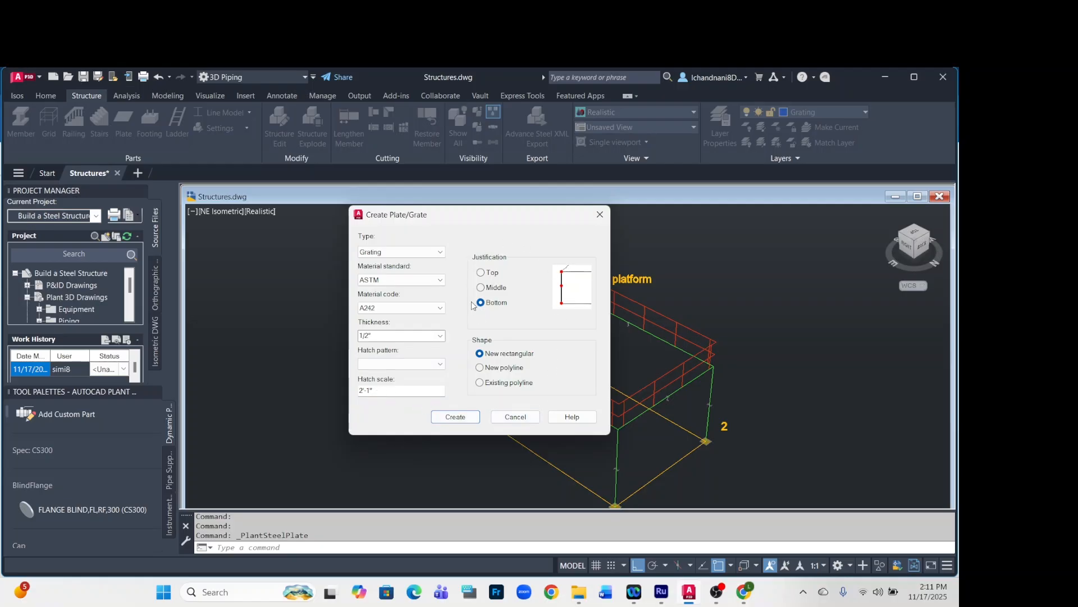
{"action": "left_click", "coordinate": [455, 417]}
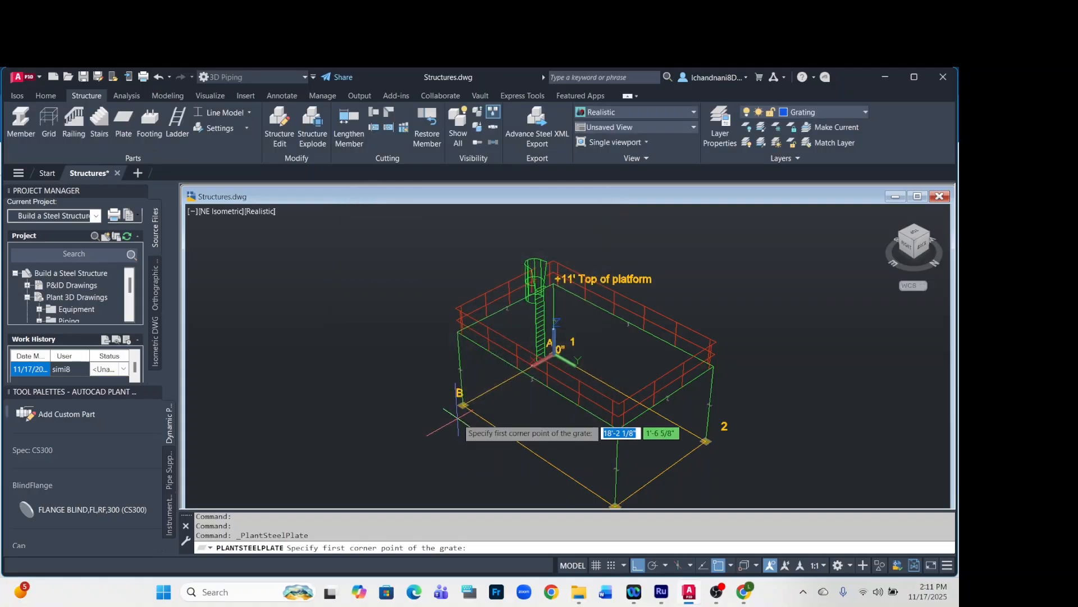
{"action": "scroll", "coordinate": [452, 371], "scroll_direction": "up", "scroll_amount": 2}
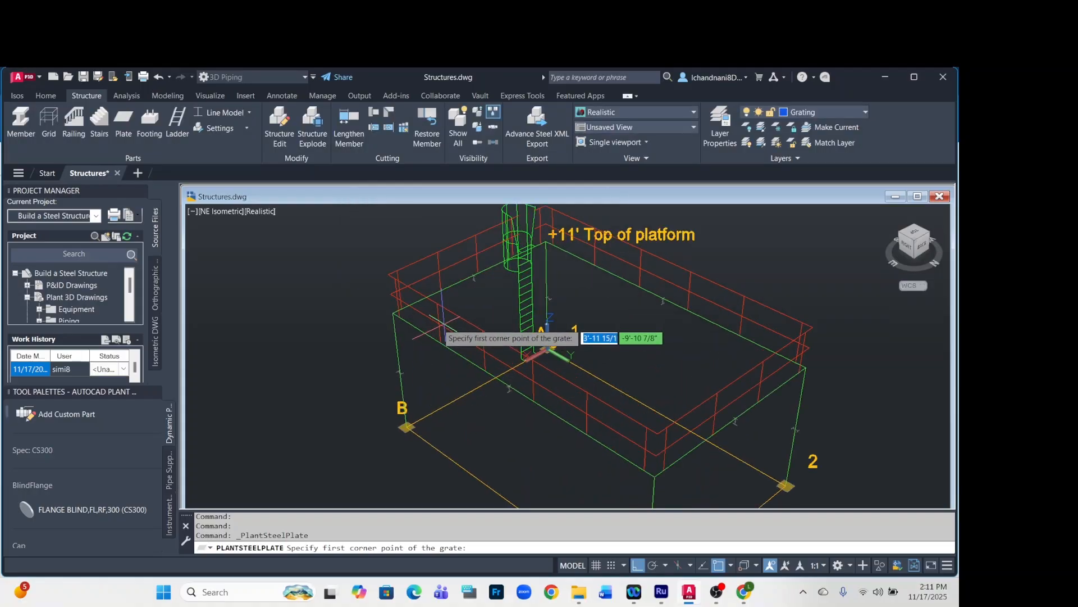
{"action": "left_click", "coordinate": [392, 313]}
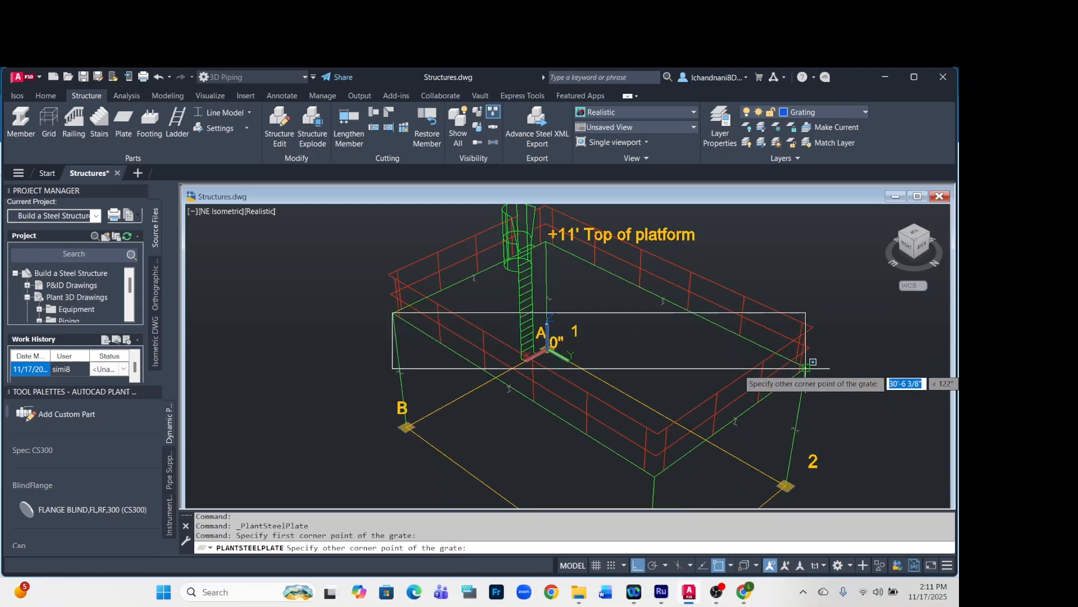
{"action": "left_click", "coordinate": [806, 368]}
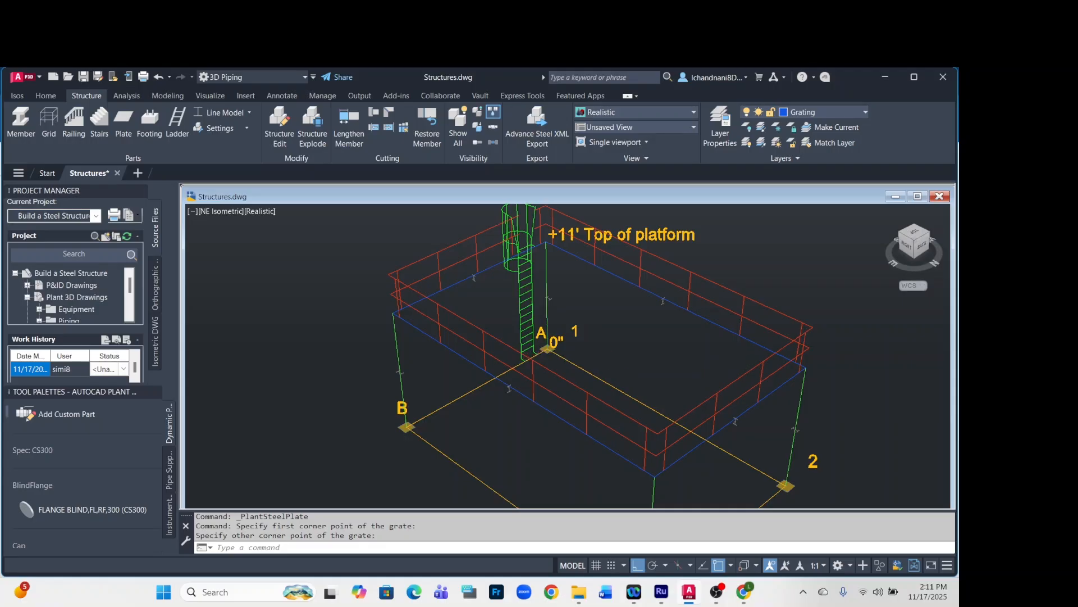
Switch the structural display to Shape Model and show the finished platform in the home view.
{"action": "scroll", "coordinate": [563, 366], "scroll_direction": "down", "scroll_amount": 2}
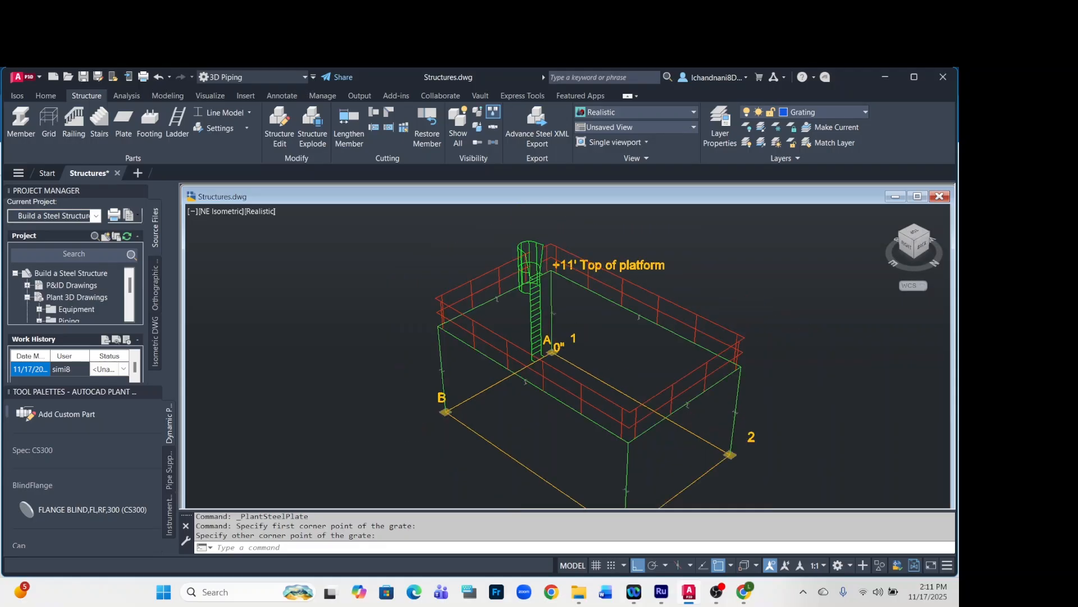
{"action": "left_click", "coordinate": [247, 113]}
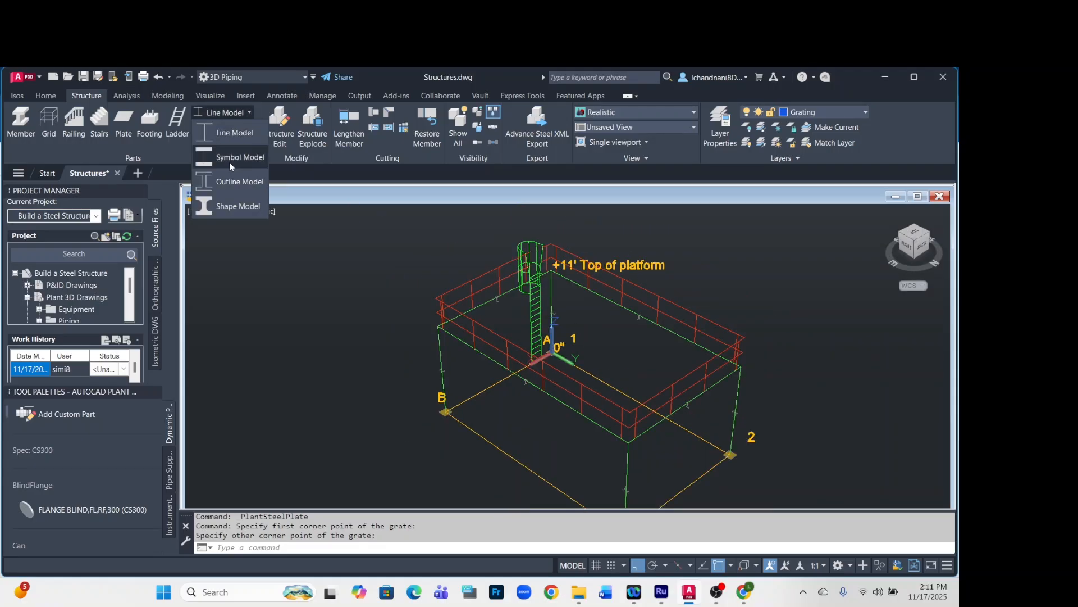
{"action": "left_click", "coordinate": [238, 205]}
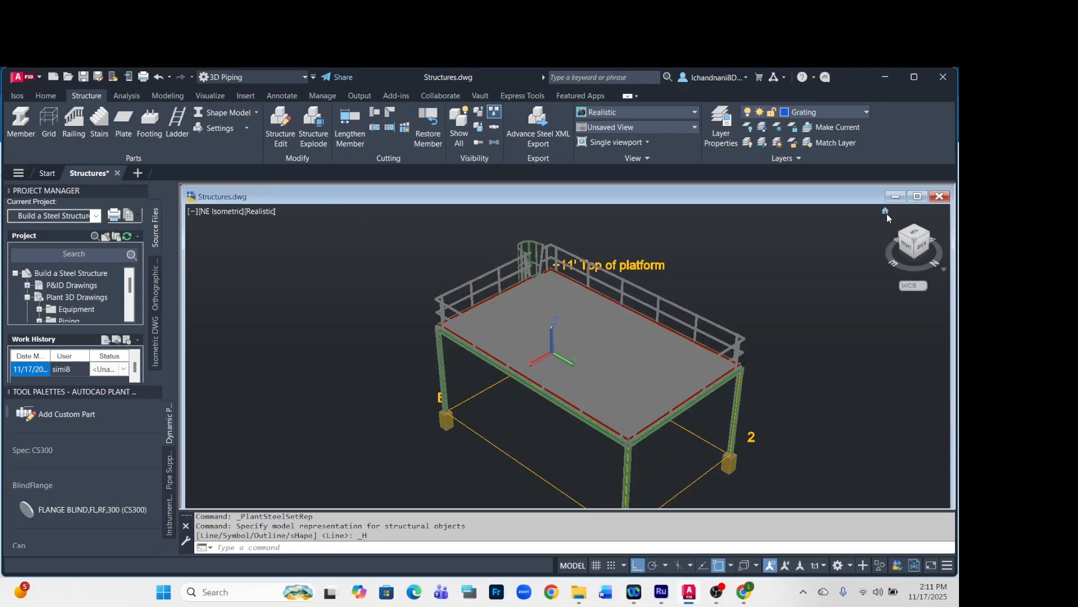
{"action": "left_click", "coordinate": [885, 212]}
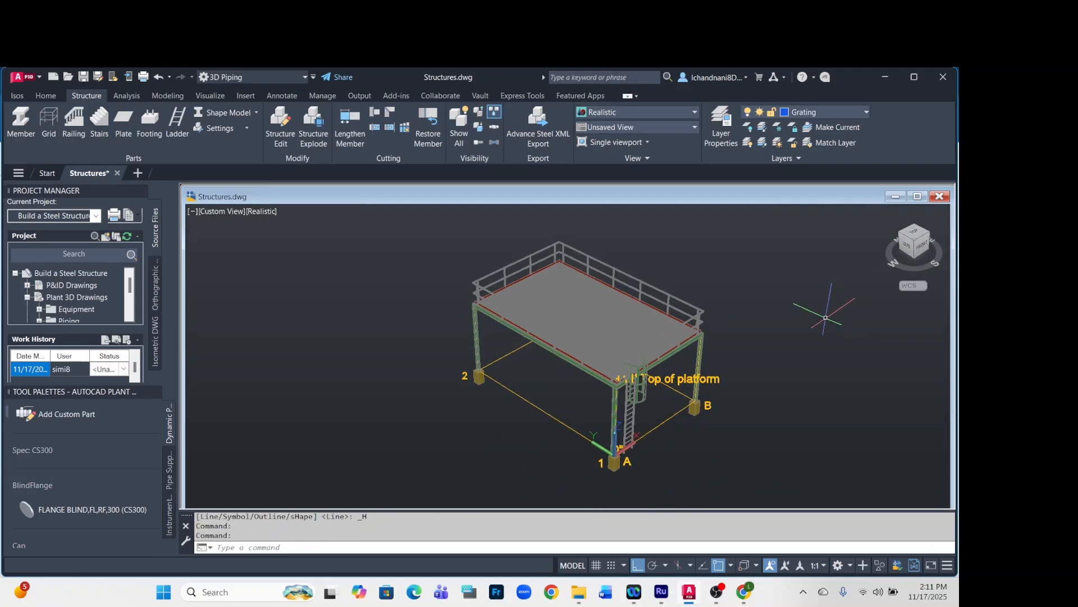